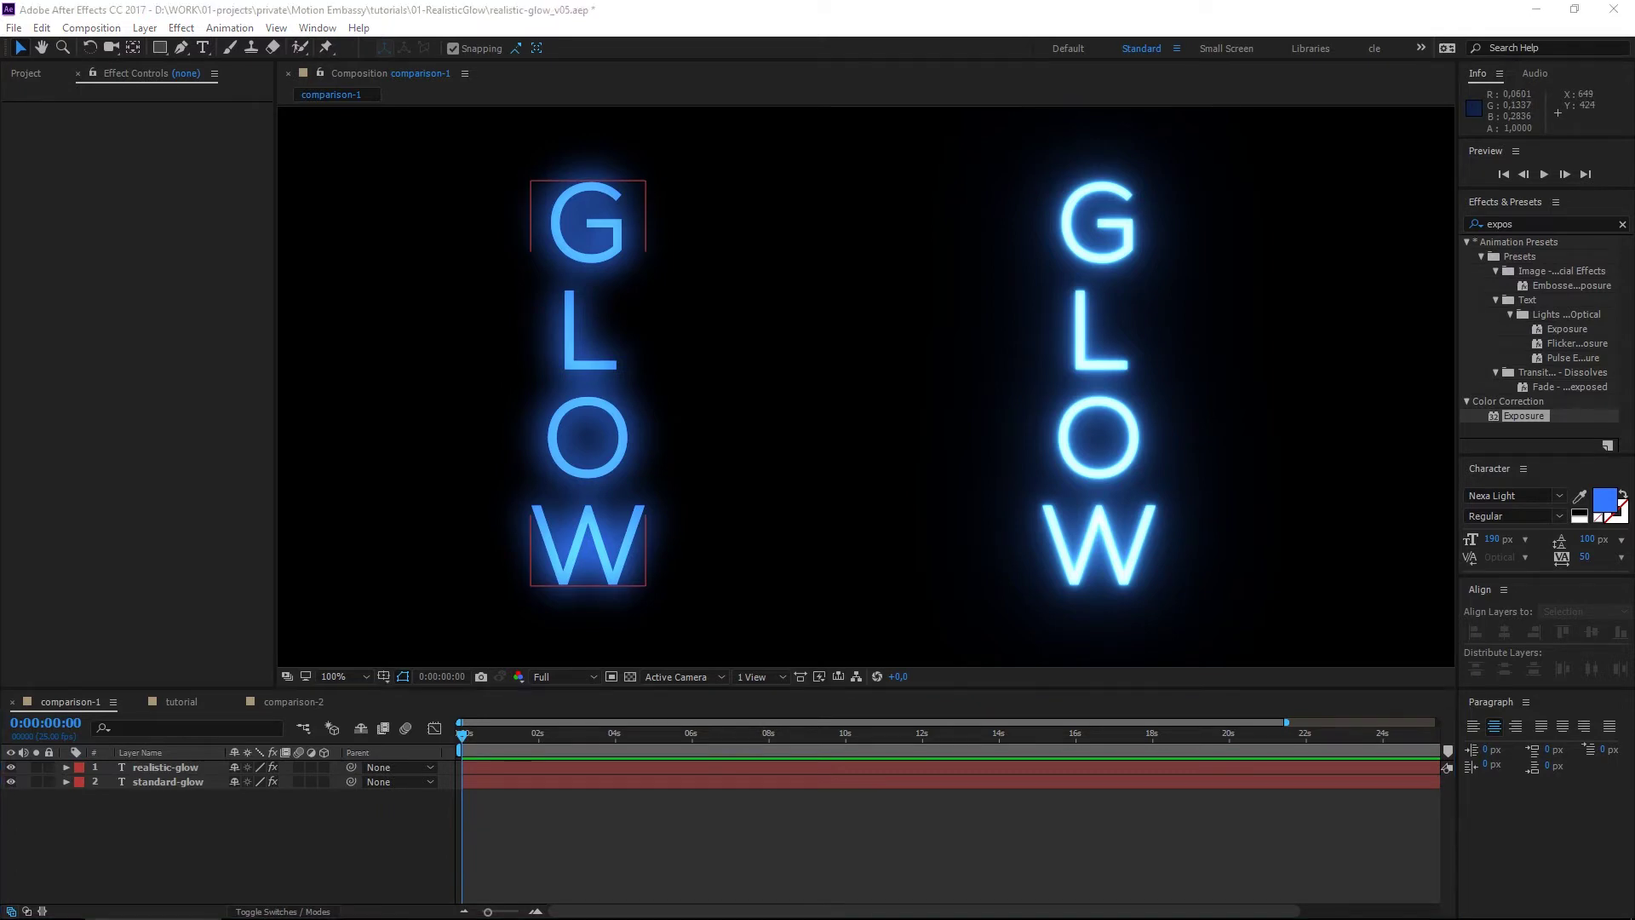
# Switch to the browser to view the Wikipedia article on the inverse-square law, and return to the composition.
pyautogui.hotkey('alt', 'Tab')
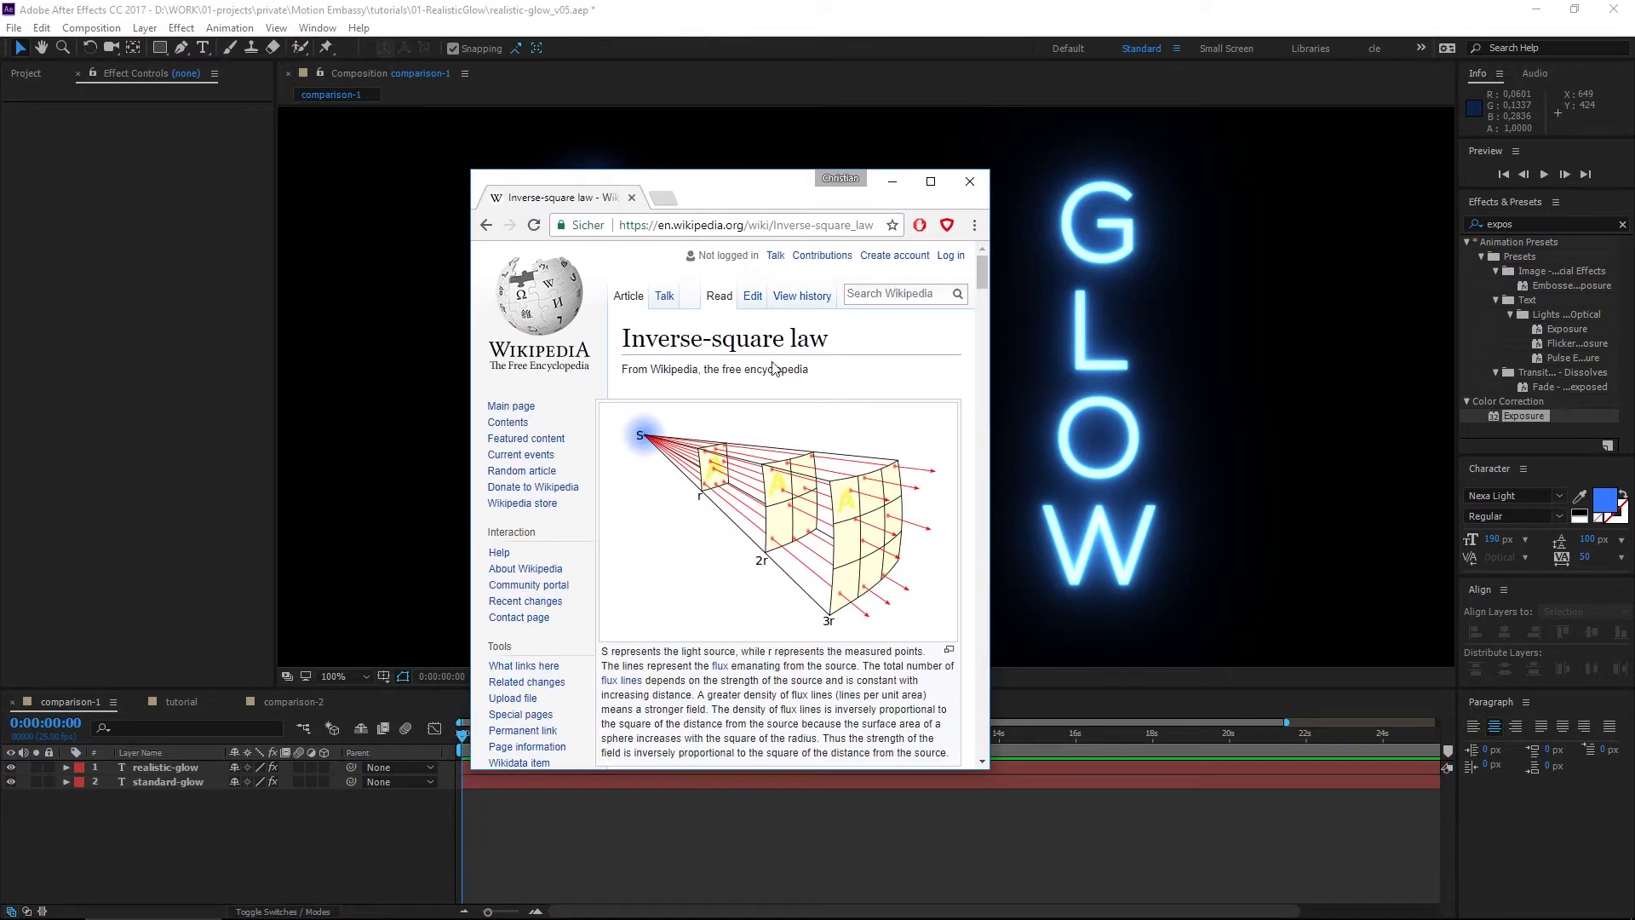
pyautogui.moveTo(622, 339); pyautogui.dragTo(785, 338)
pyautogui.click(746, 387)
pyautogui.press('super+Down')
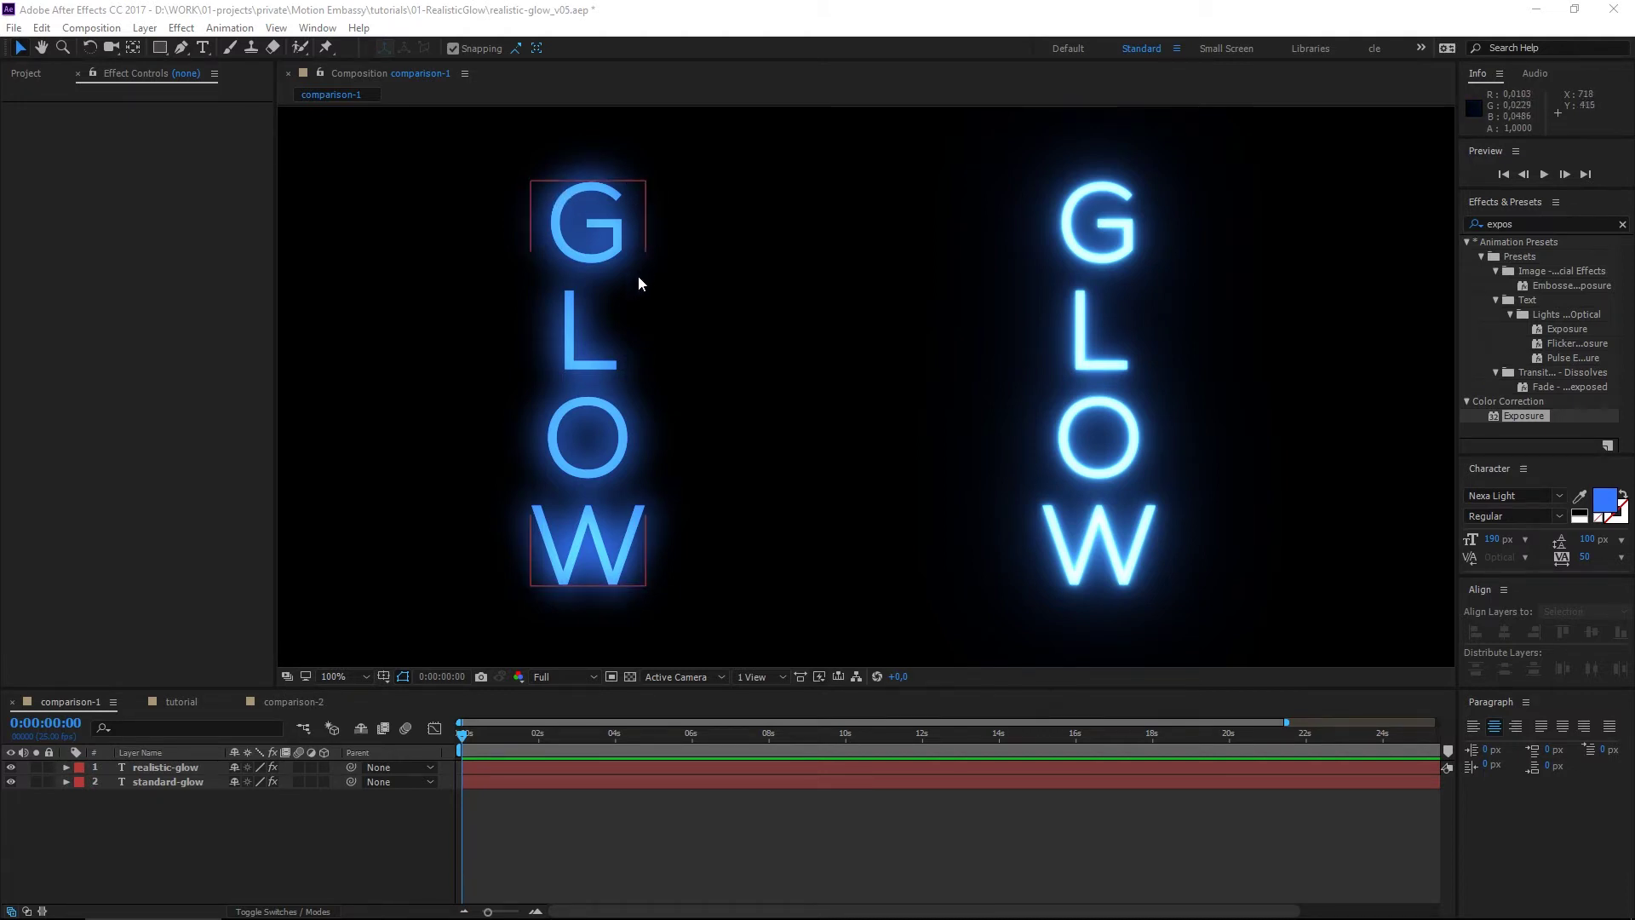
# Set the project's color depth to 16 bits per channel.
pyautogui.click(32, 75)
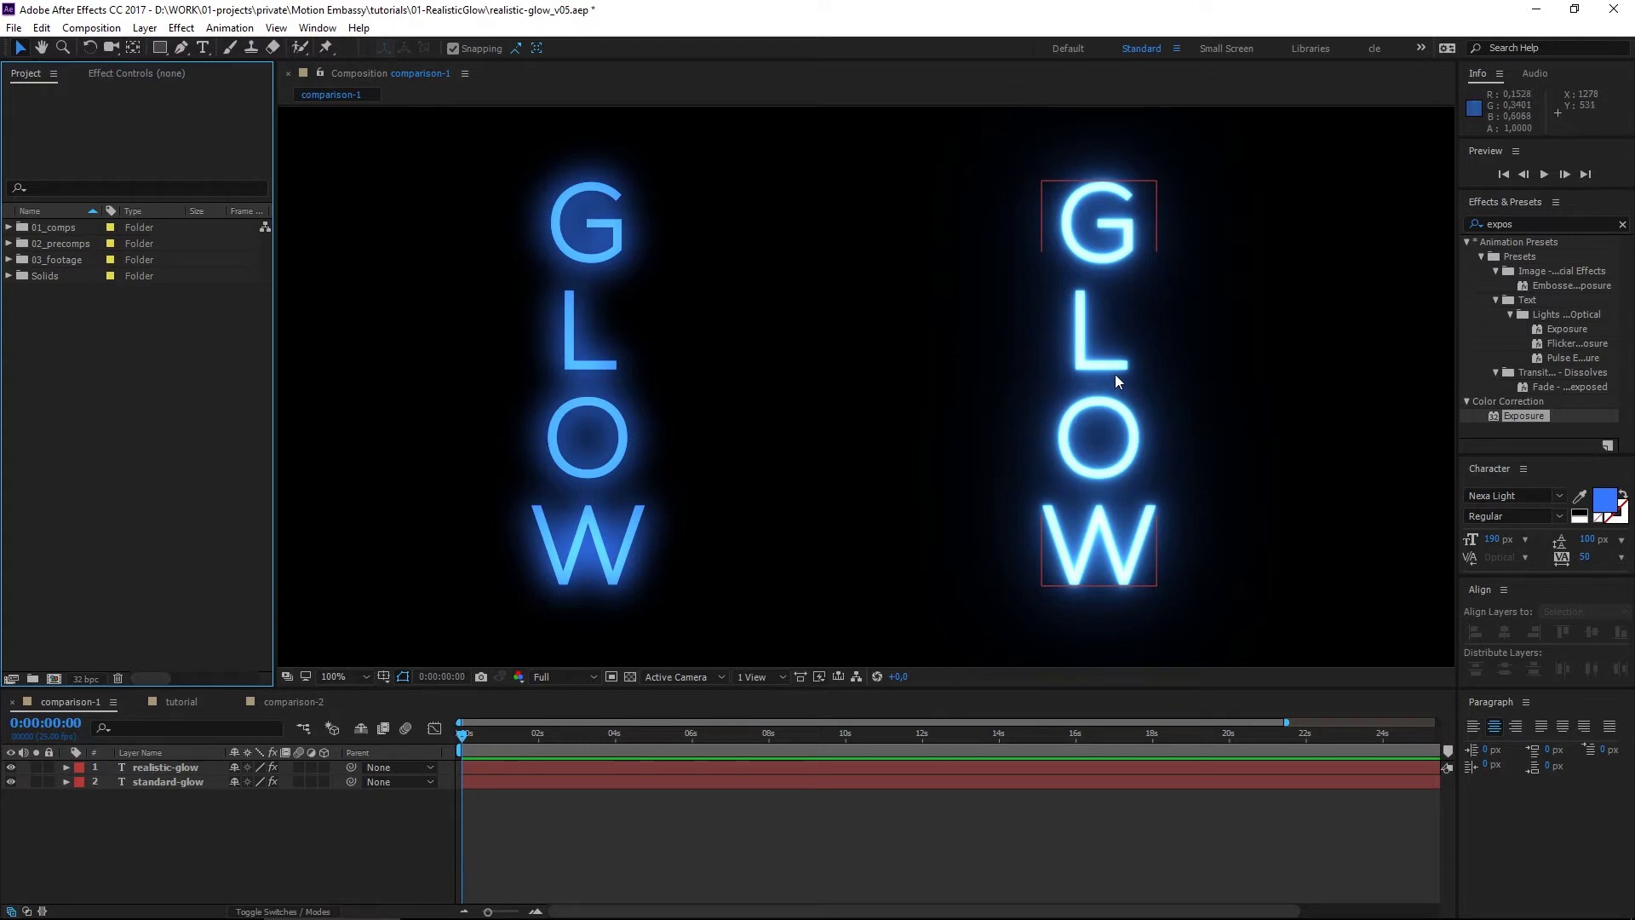
pyautogui.keyDown('alt'); pyautogui.click(83, 679); pyautogui.keyUp('alt')
pyautogui.keyDown('alt'); pyautogui.click(84, 679); pyautogui.keyUp('alt')
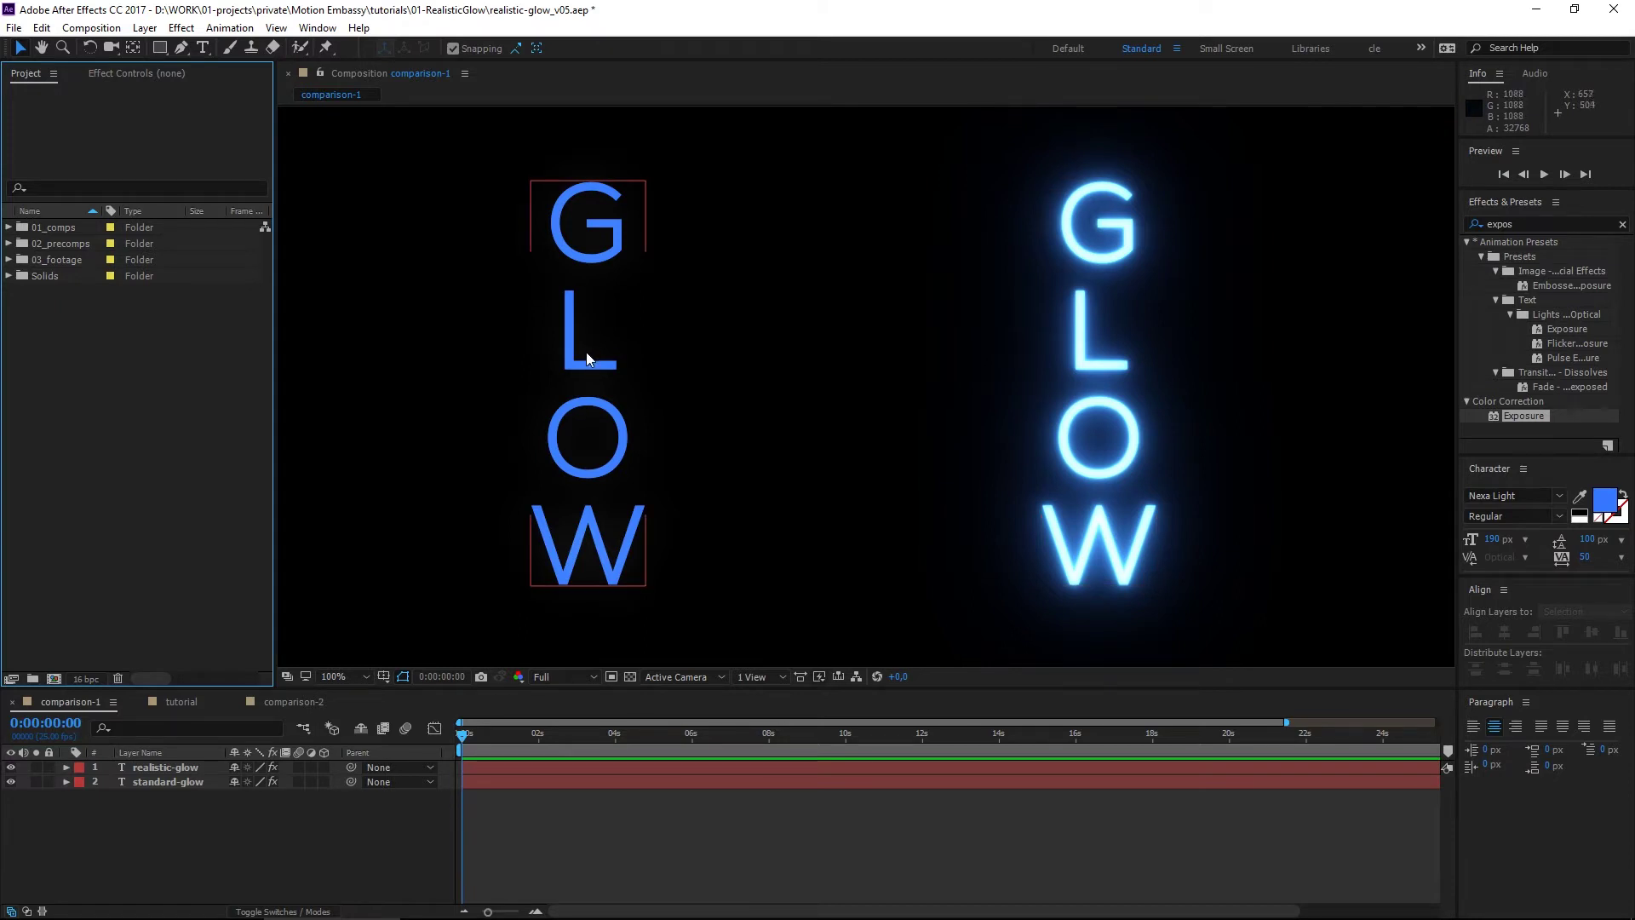
# Adjust the Glow effect on the standard-glow layer to radius 31 and intensity 1.1.
pyautogui.click(170, 781)
pyautogui.click(141, 77)
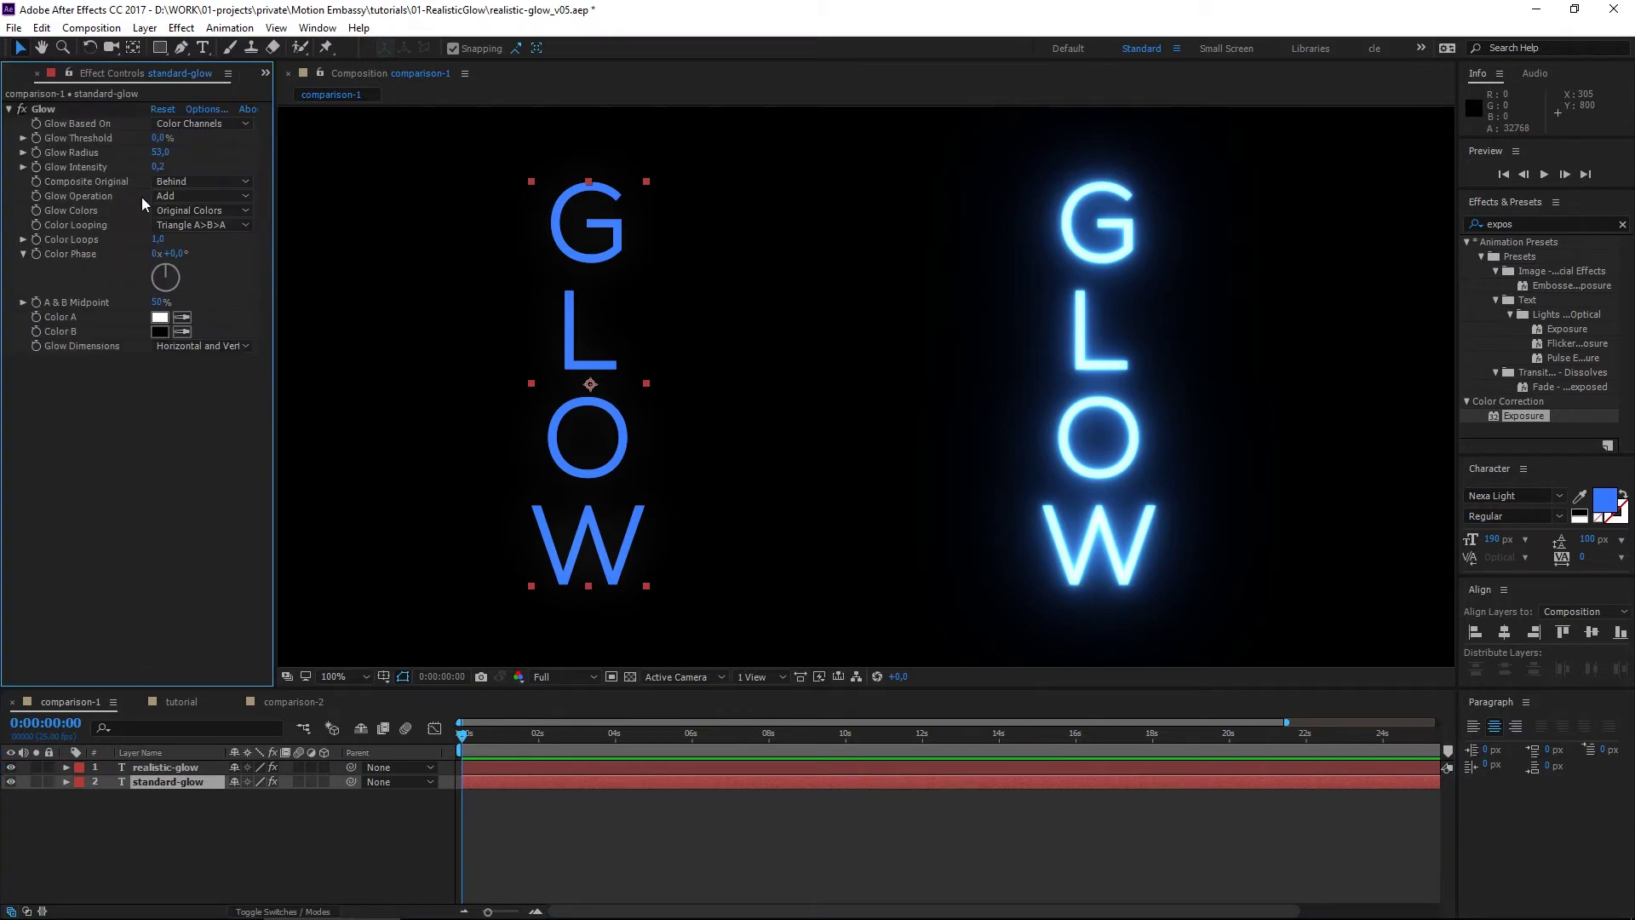
pyautogui.moveTo(158, 166)
pyautogui.mouseDown()
pyautogui.moveTo(224, 167)
pyautogui.moveTo(150, 163)
pyautogui.mouseUp()
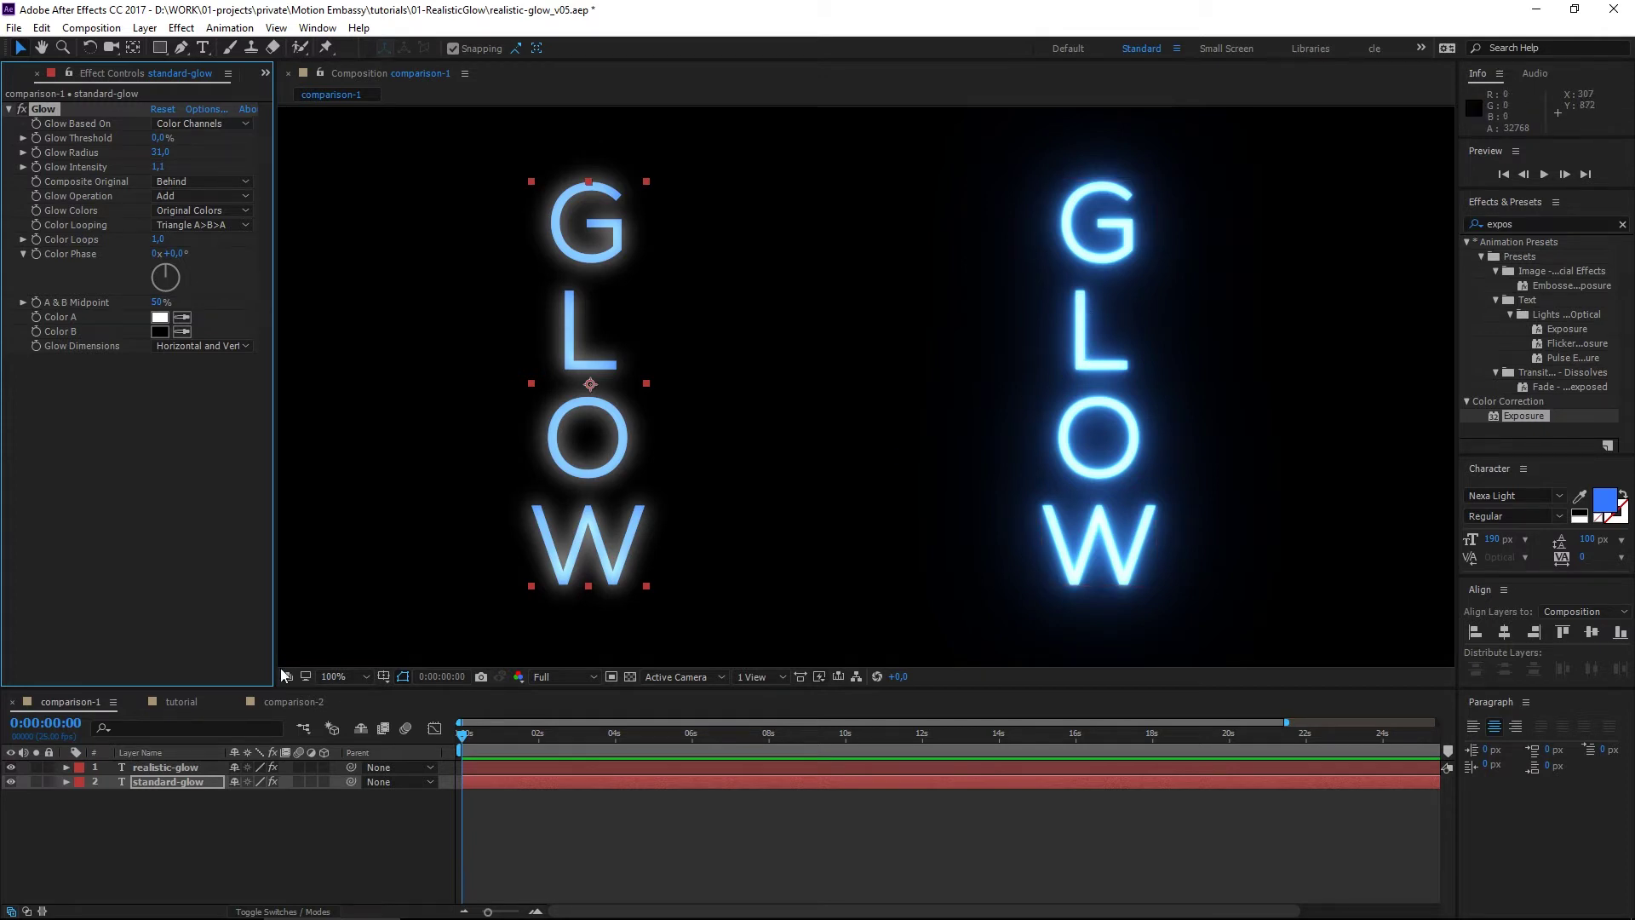
# In the tutorial composition, create a text layer reading GLOW and centre it horizontally and vertically.
pyautogui.click(176, 702)
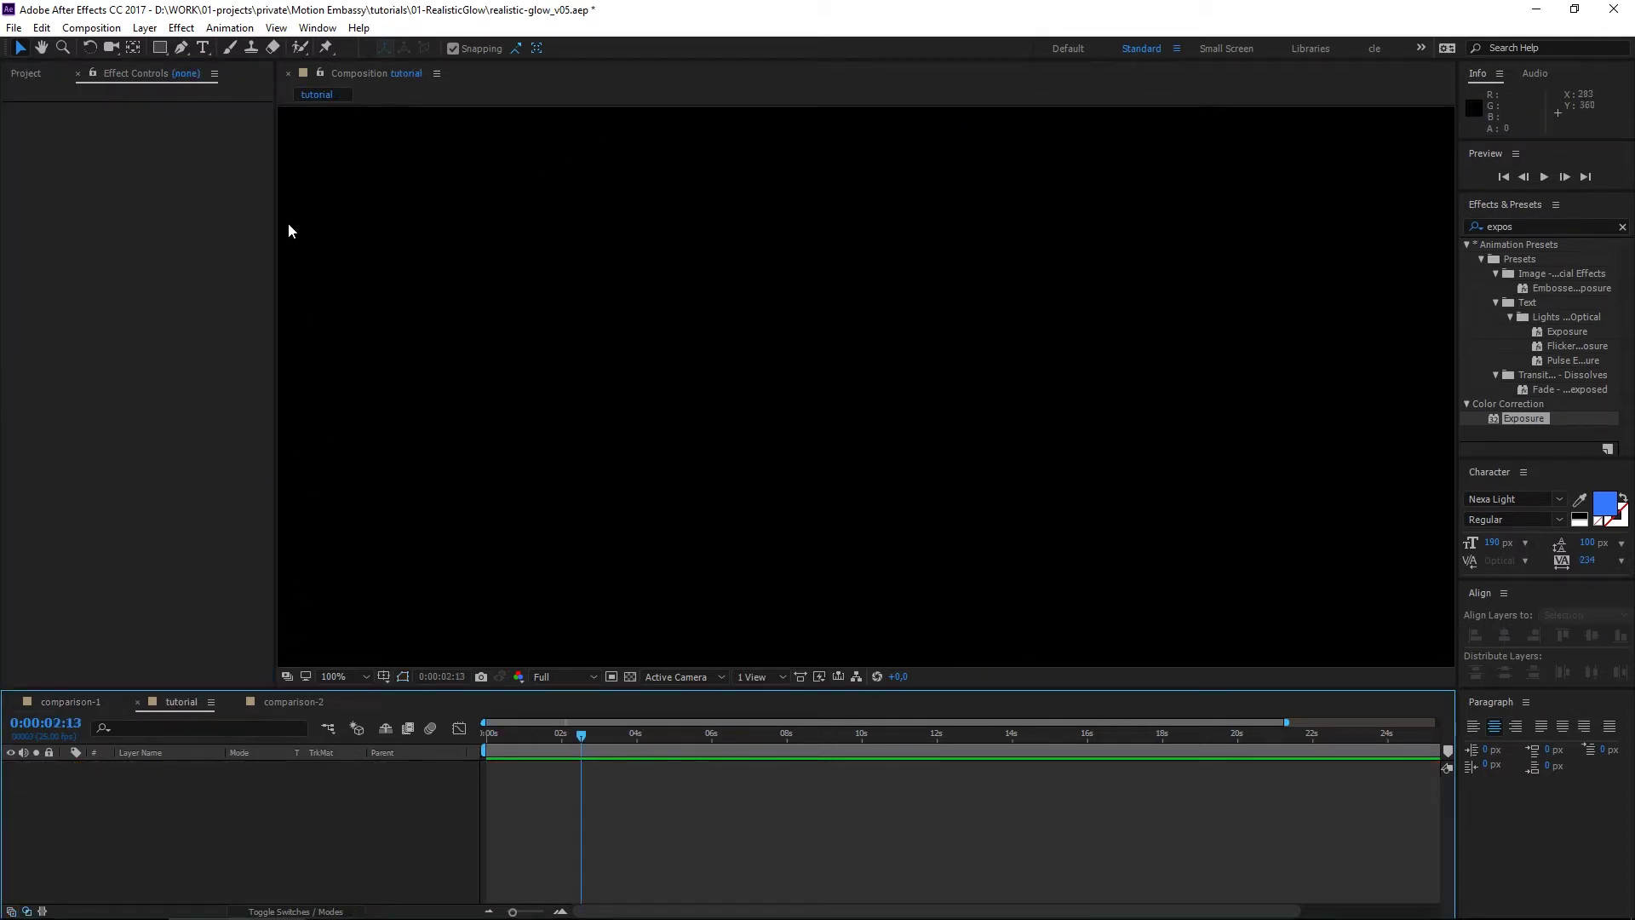
pyautogui.click(202, 48)
pyautogui.click(752, 428)
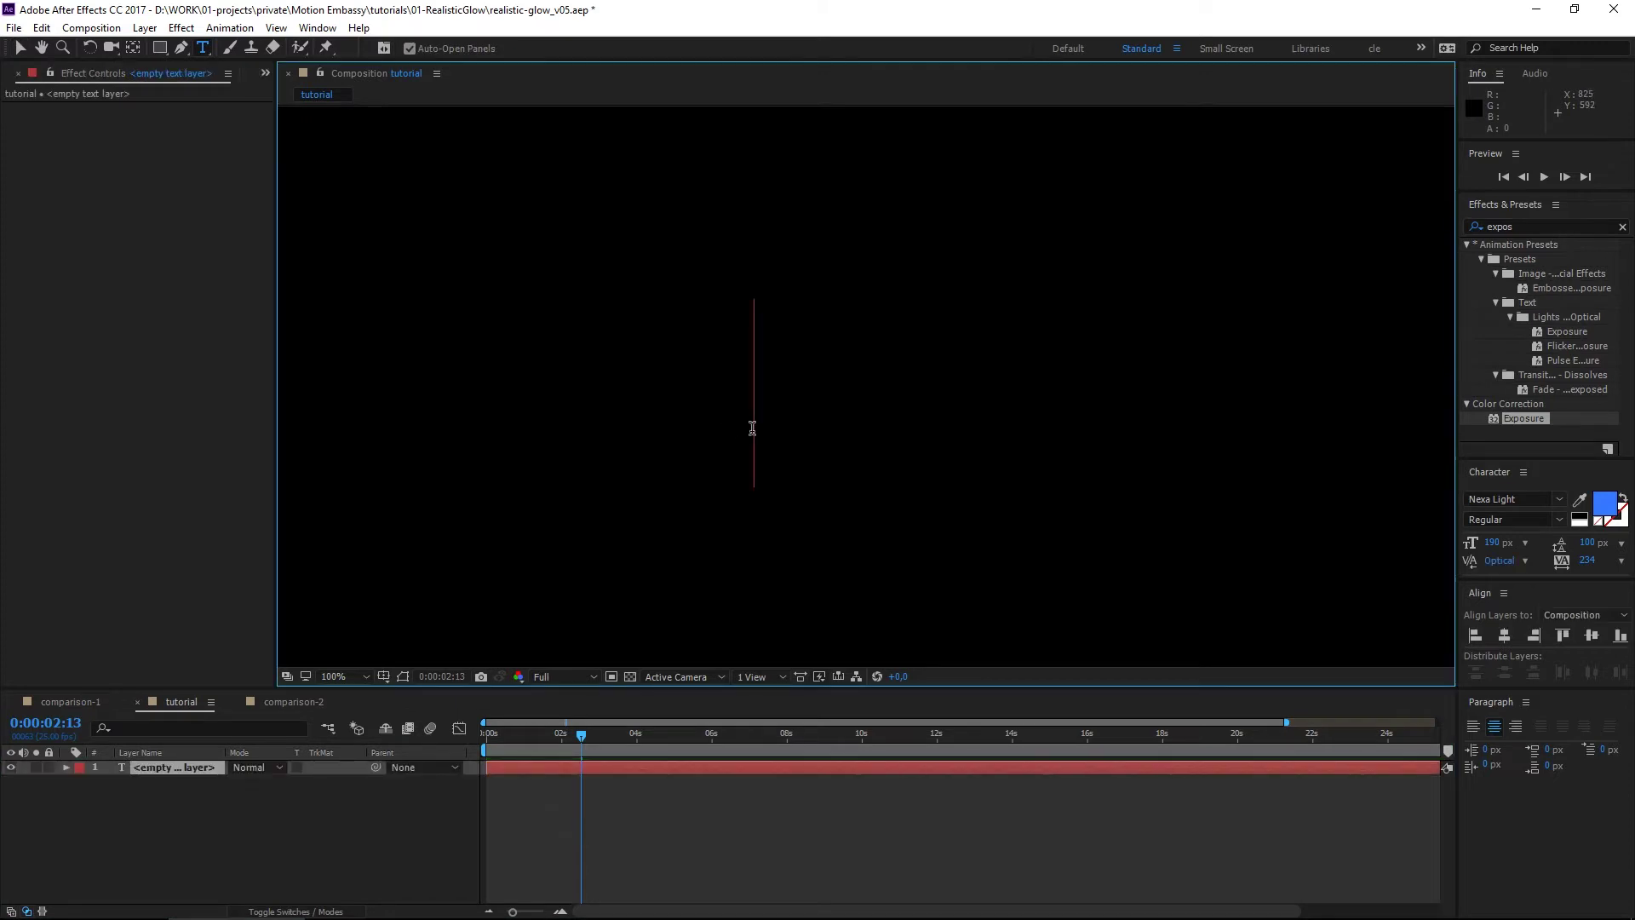
pyautogui.write('GLOW')
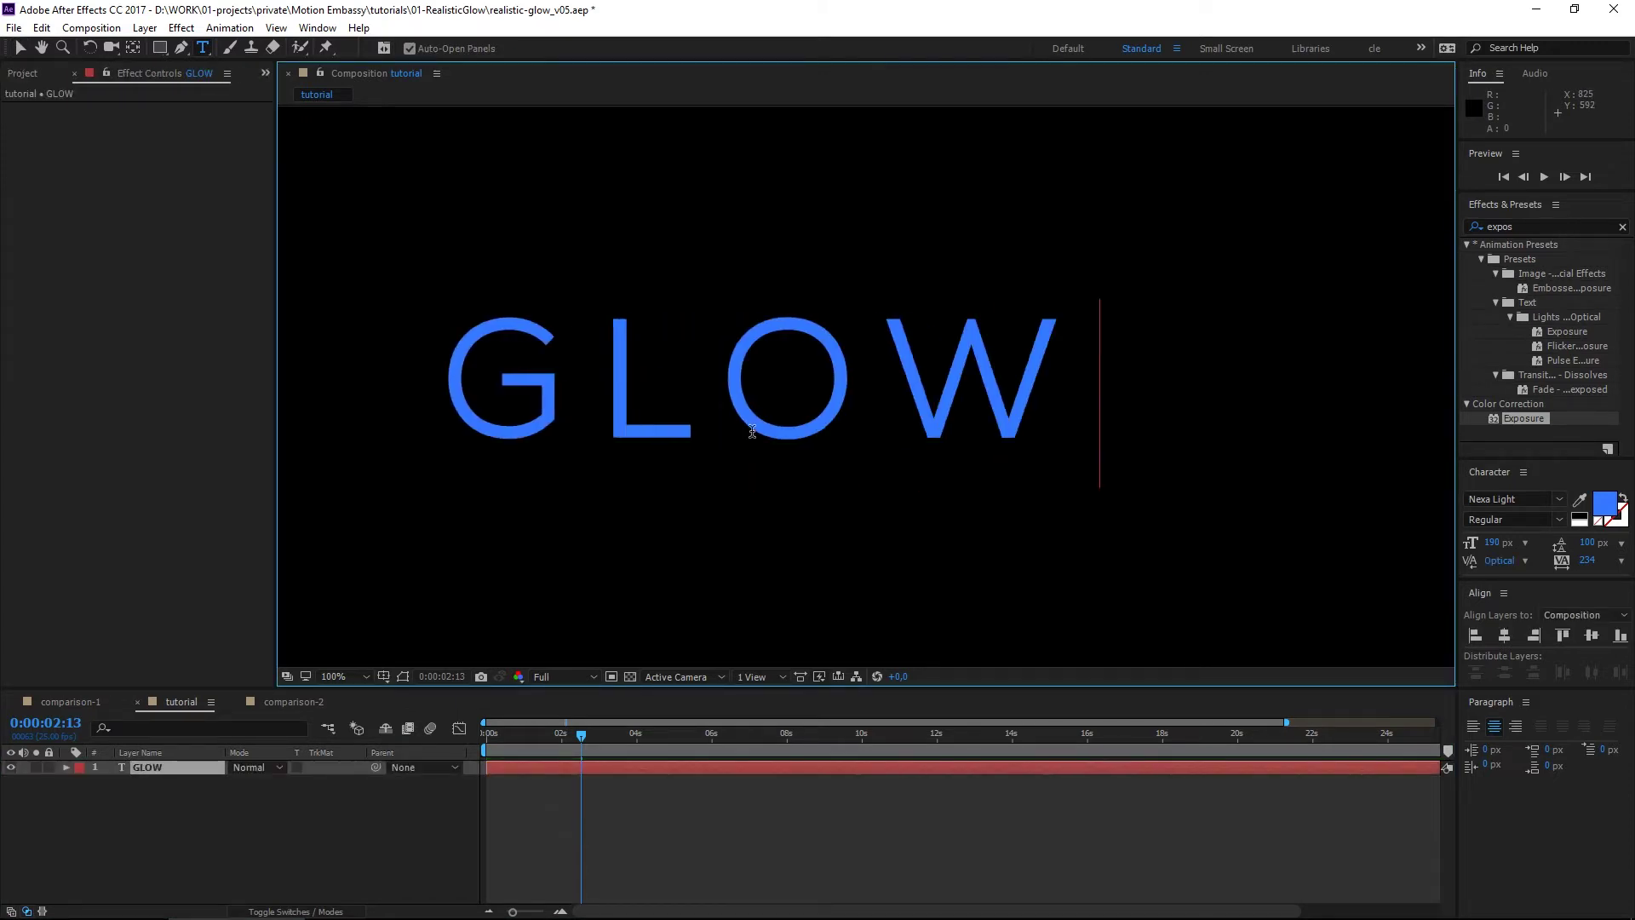
pyautogui.click(19, 47)
pyautogui.click(1505, 637)
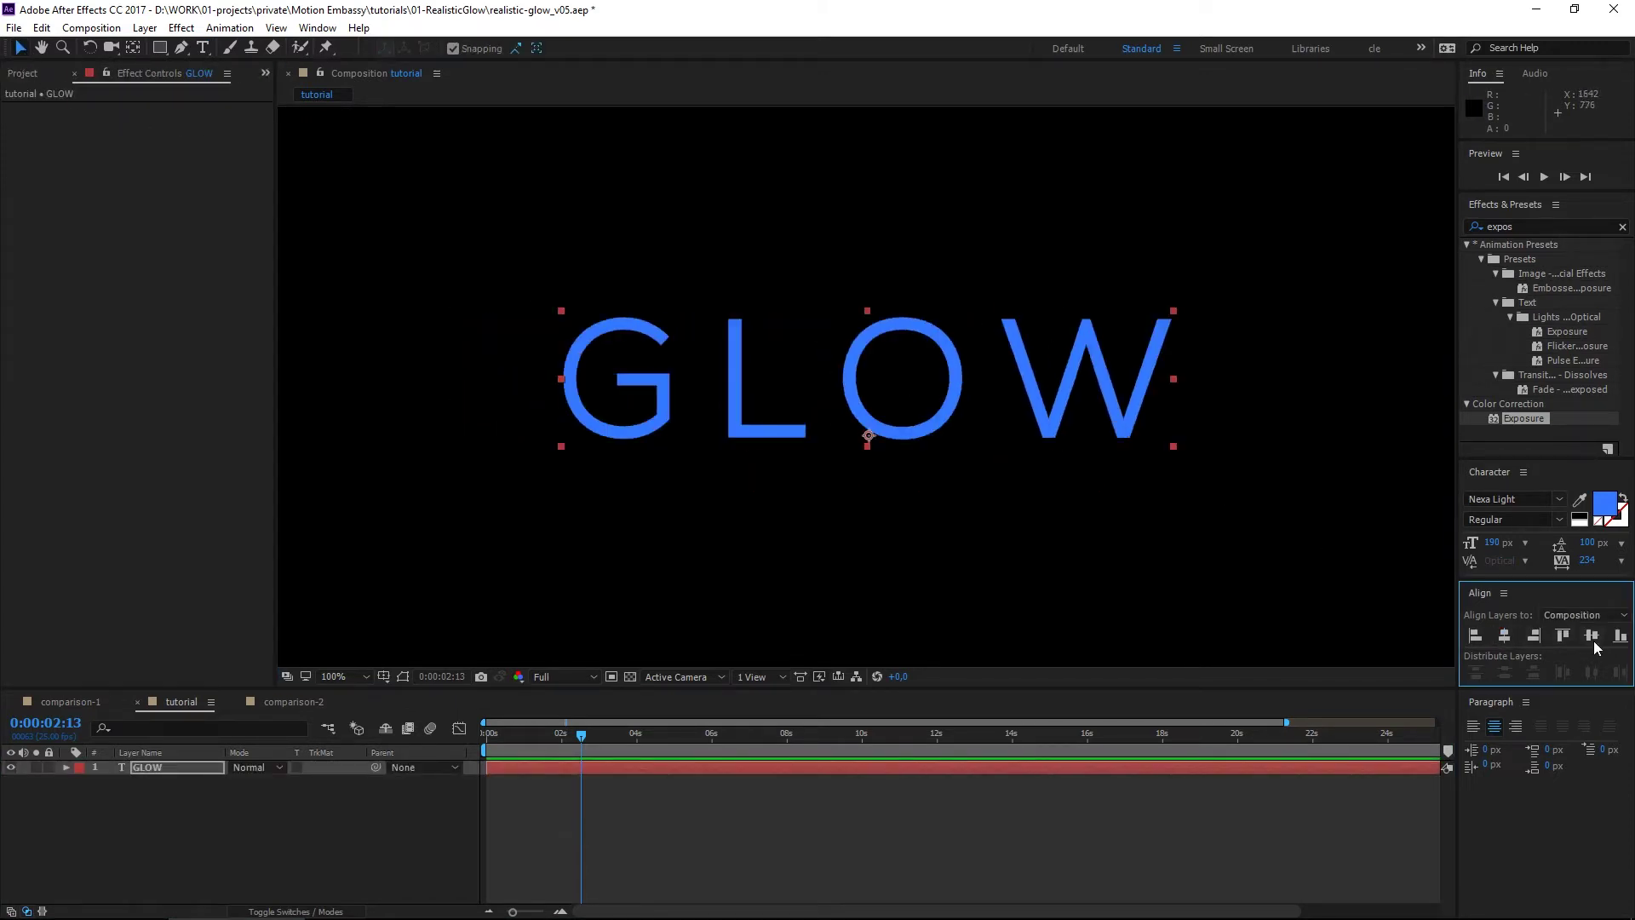
pyautogui.click(1592, 636)
# Duplicate the GLOW text layer and set the copy's blending mode to Add.
pyautogui.click(151, 768)
pyautogui.hotkey('ctrl', 'd')
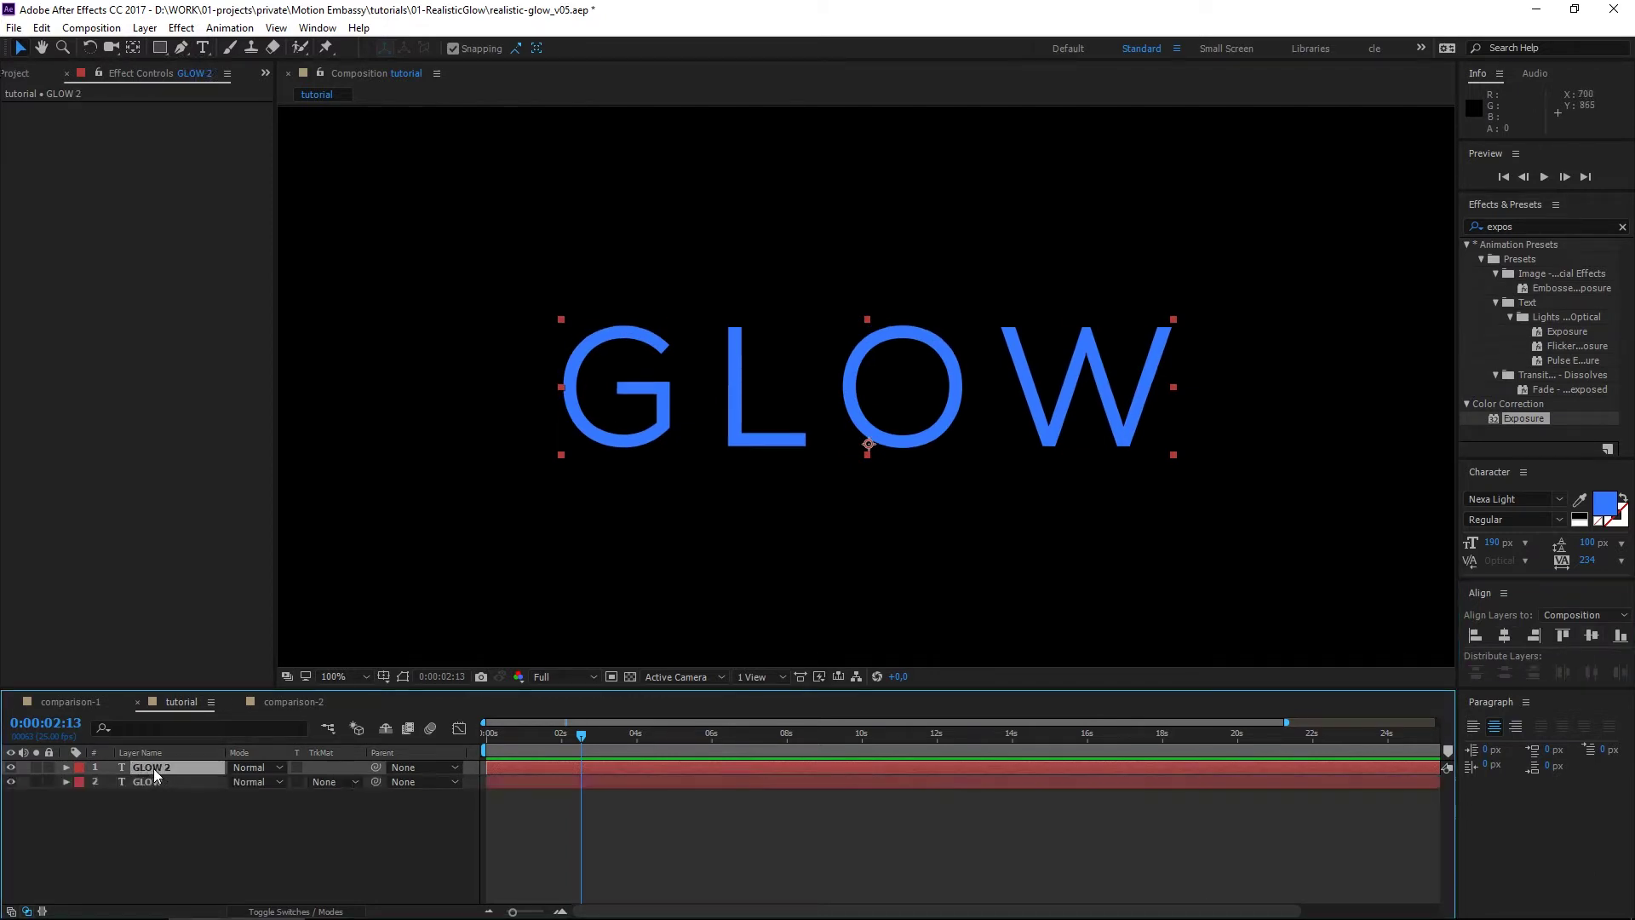
pyautogui.click(271, 773)
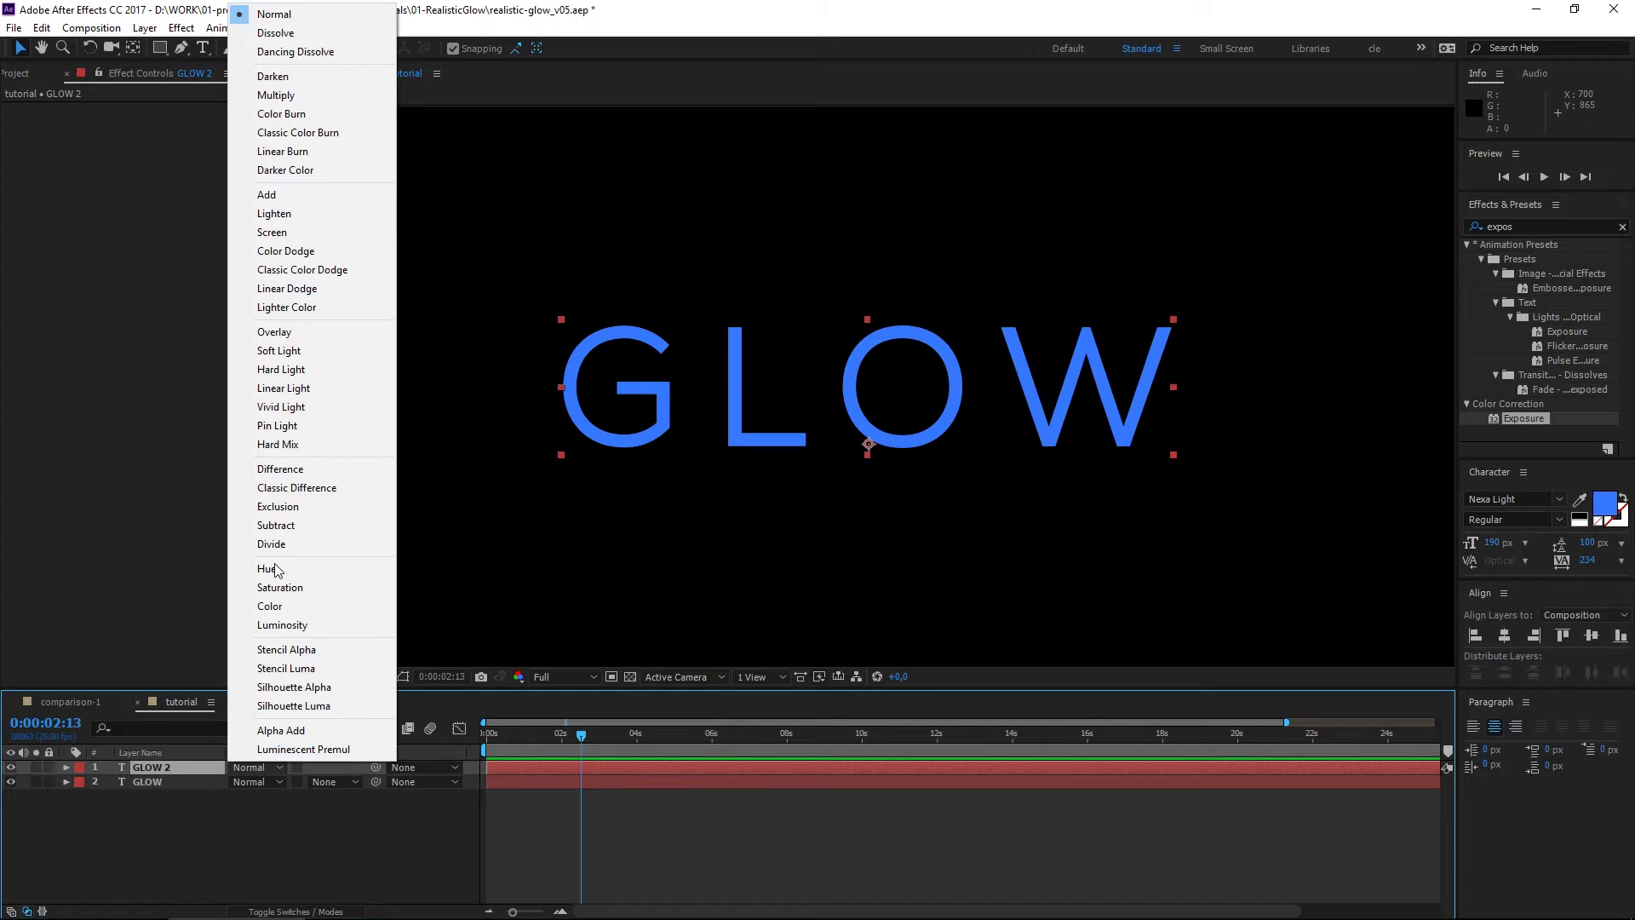
pyautogui.click(270, 198)
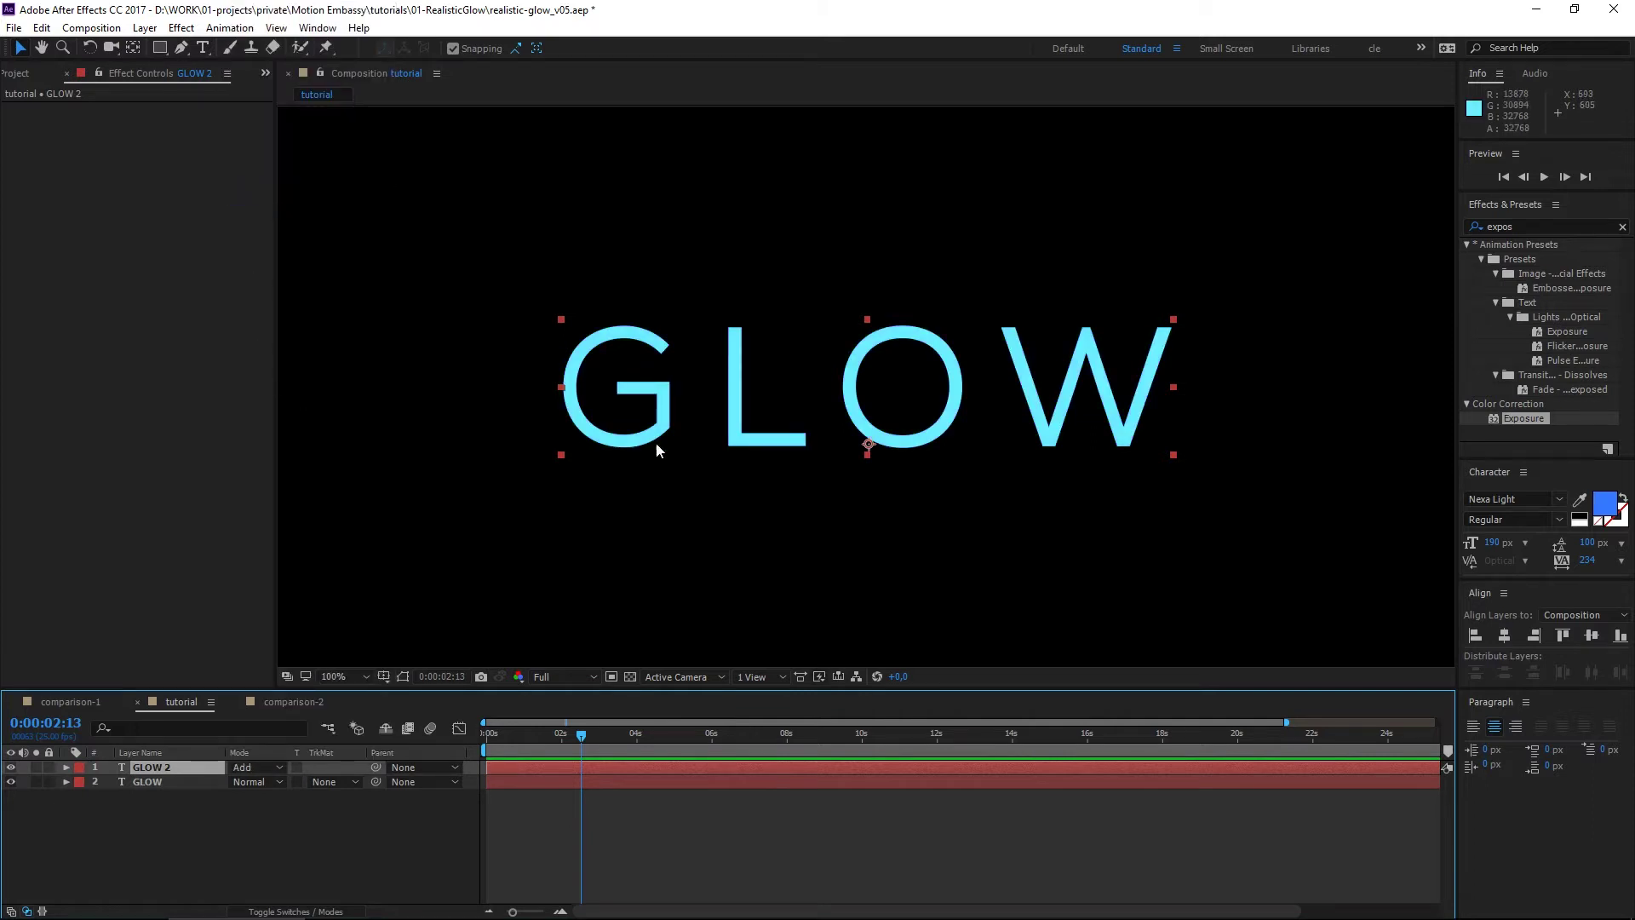
# Apply Fast Box Blur to the GLOW 2 layer with a blur radius of 10.
pyautogui.click(1531, 225)
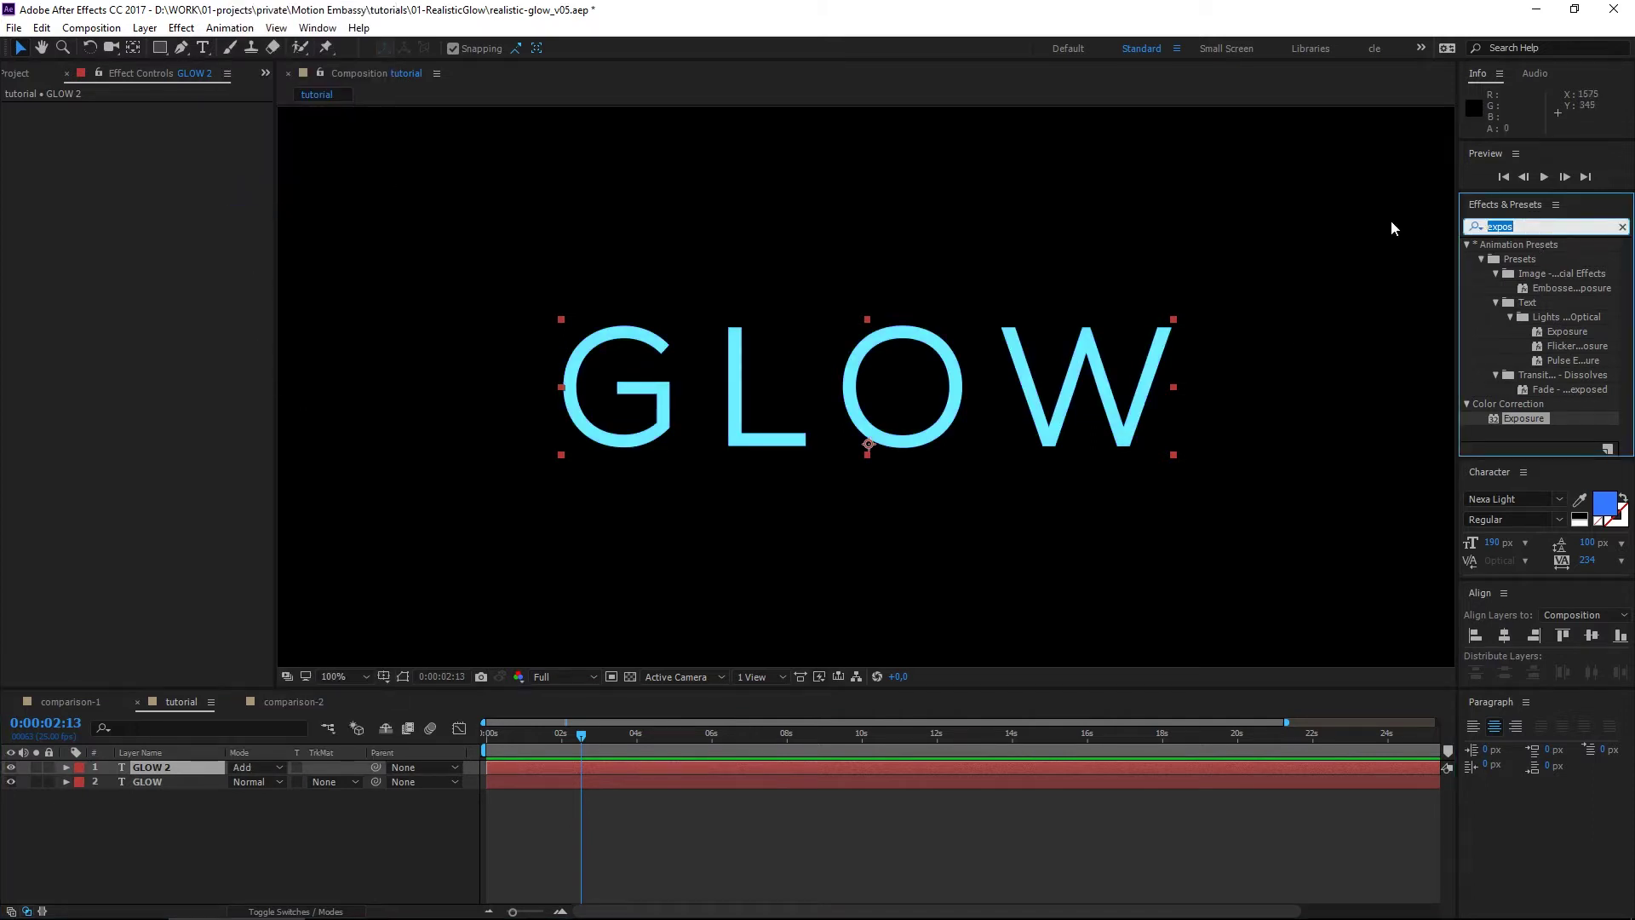
pyautogui.write('fast box blu')
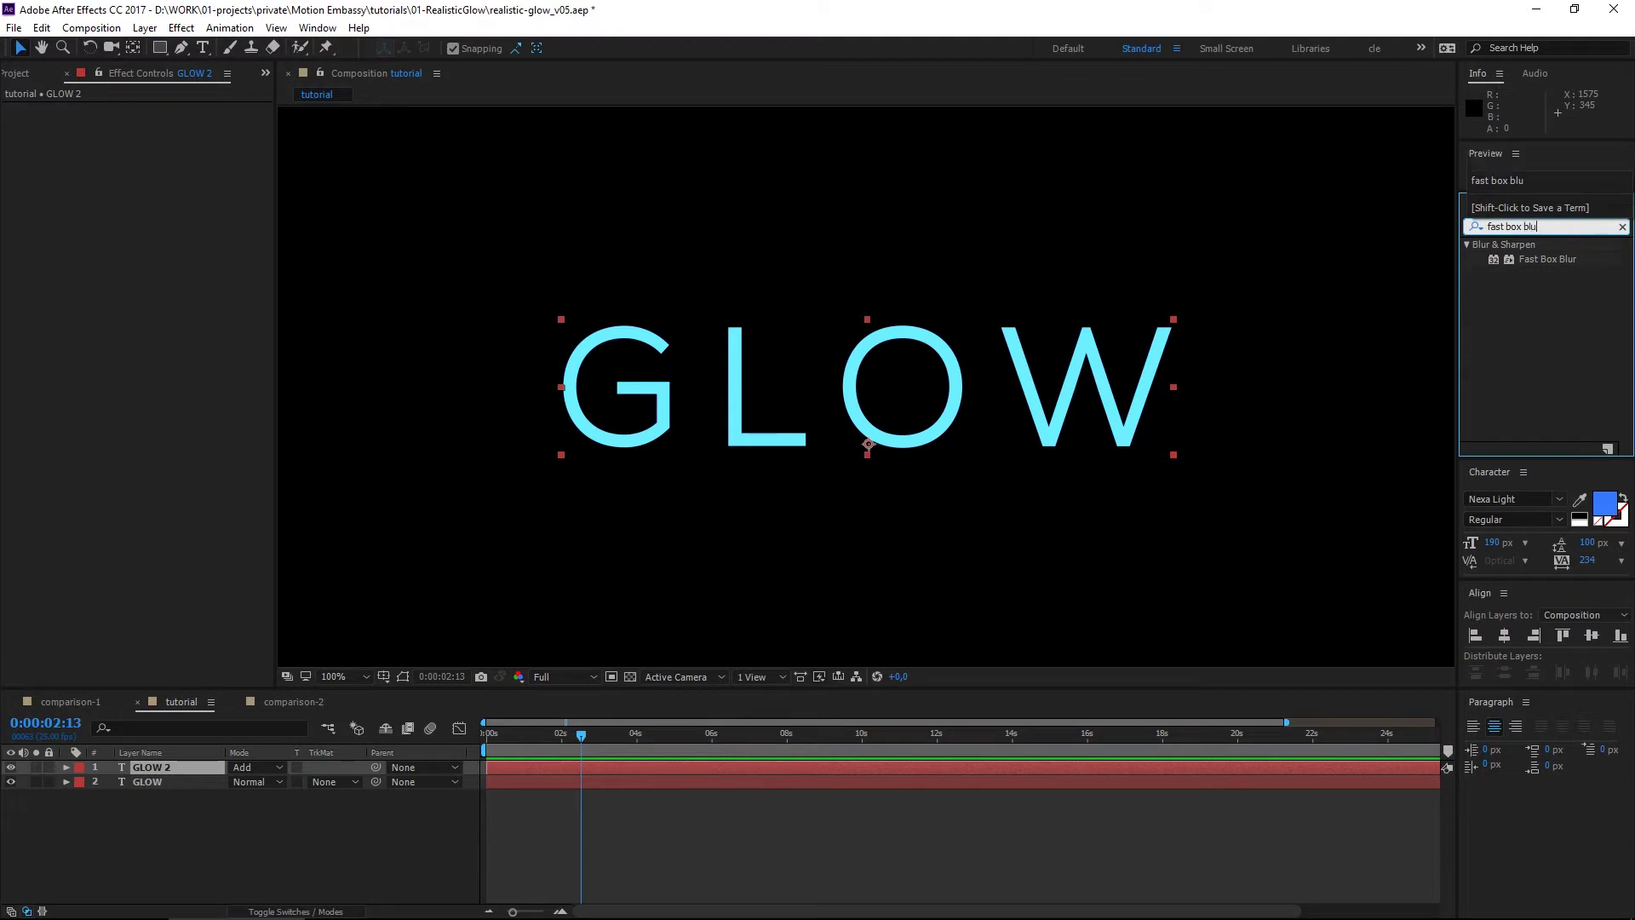
pyautogui.doubleClick(1496, 260)
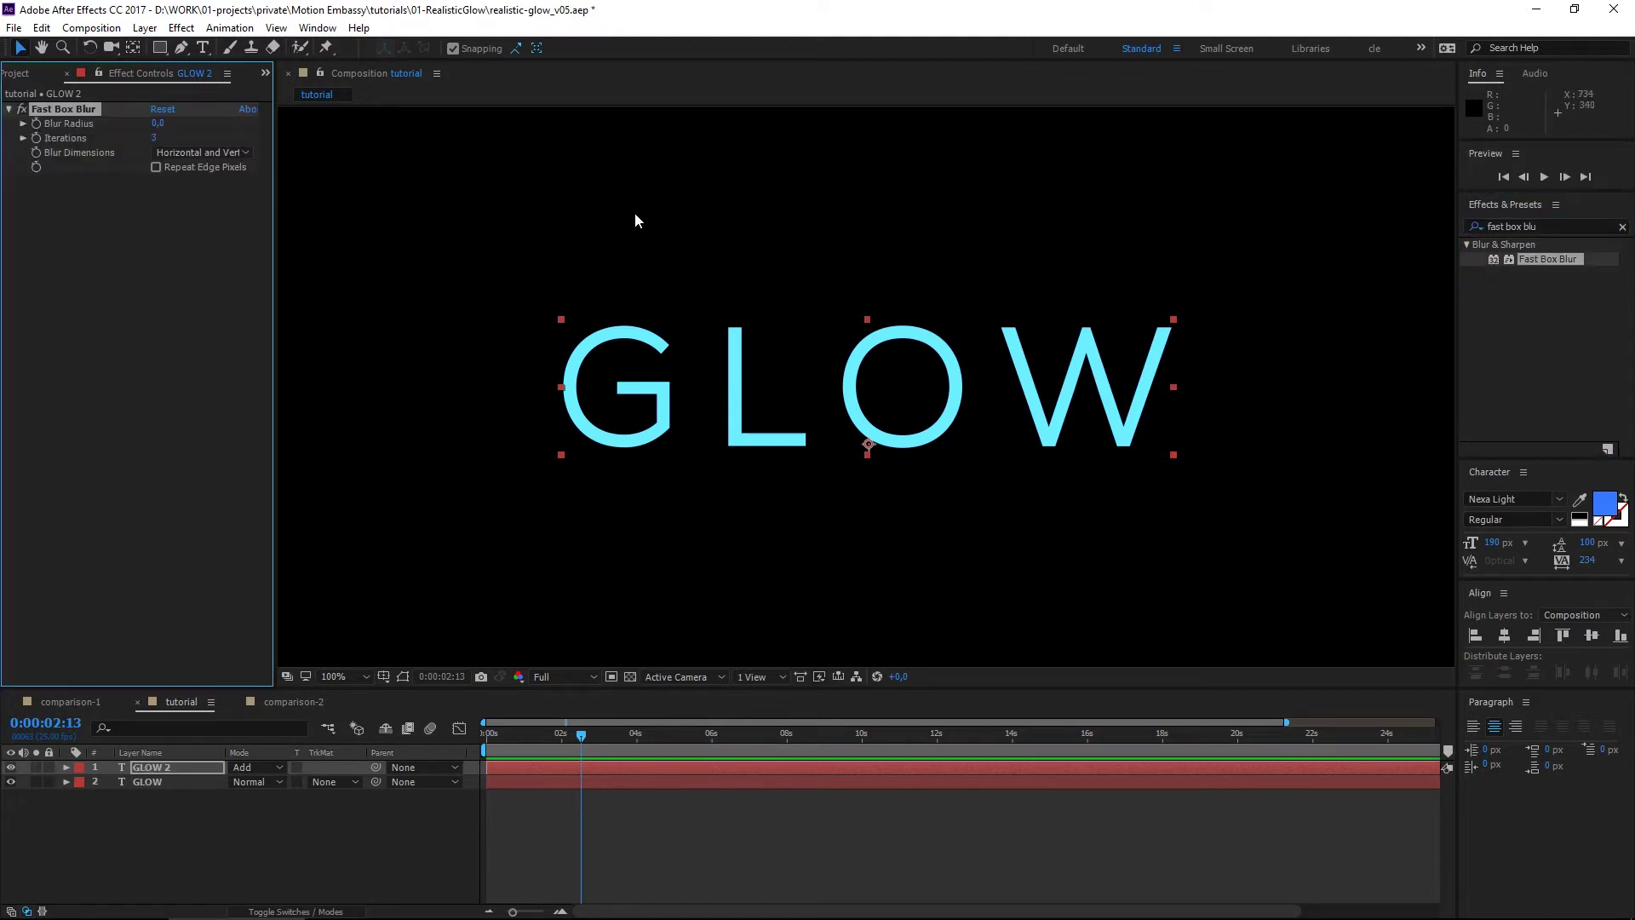
pyautogui.moveTo(157, 122)
pyautogui.mouseDown()
pyautogui.moveTo(196, 123)
pyautogui.moveTo(168, 123)
pyautogui.mouseUp()
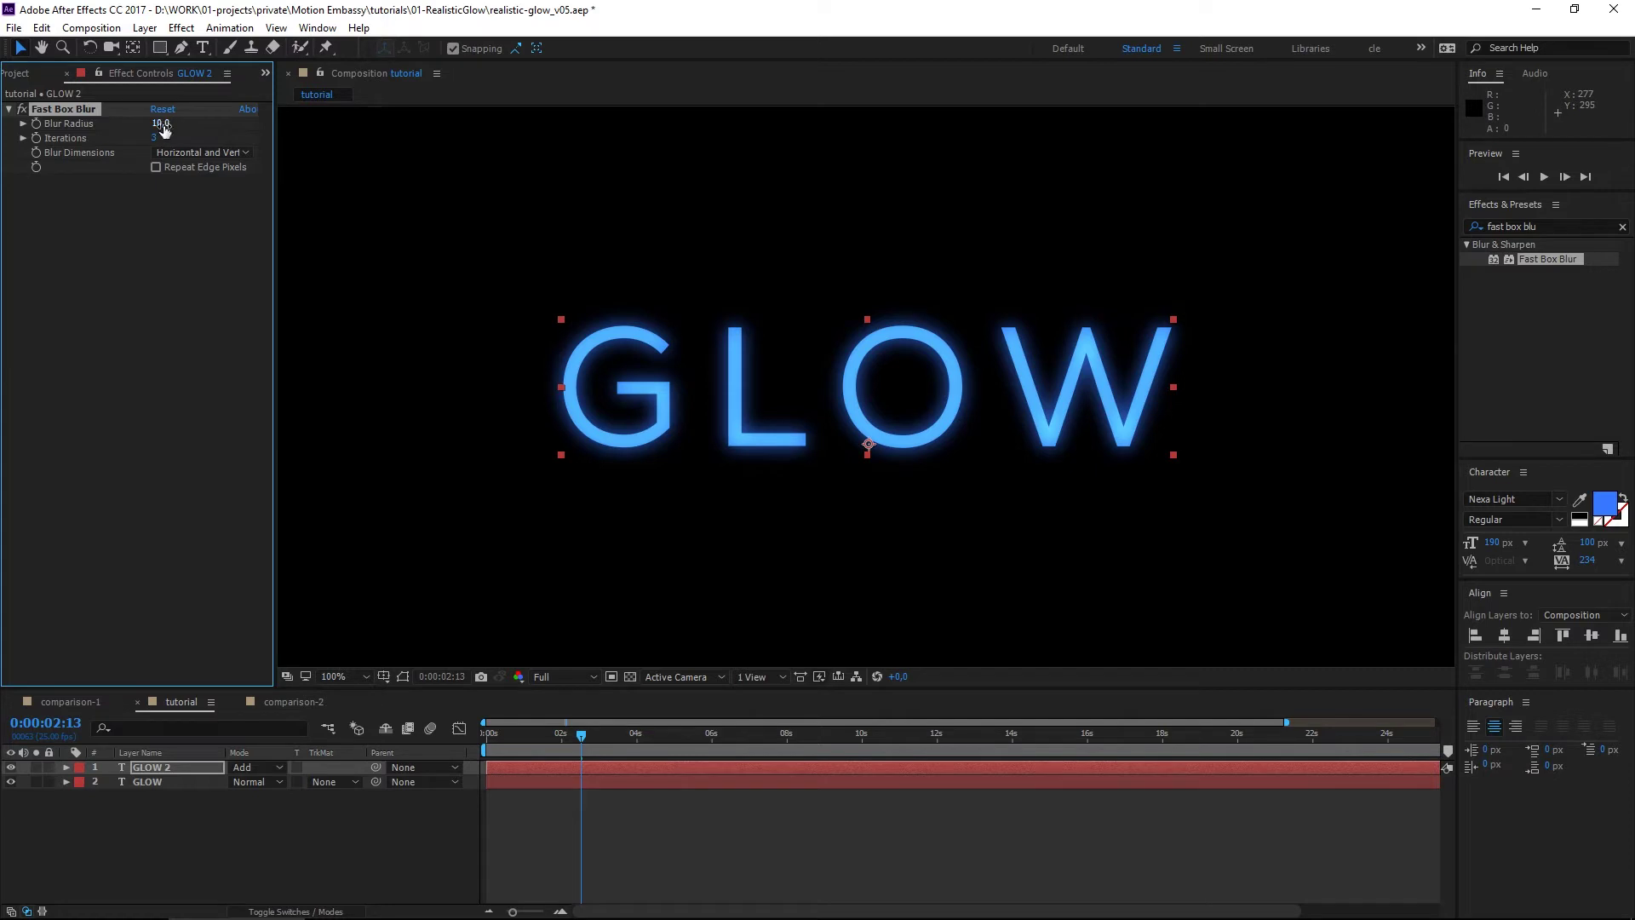
# Duplicate the blurred GLOW 2 layer five times.
pyautogui.click(155, 770)
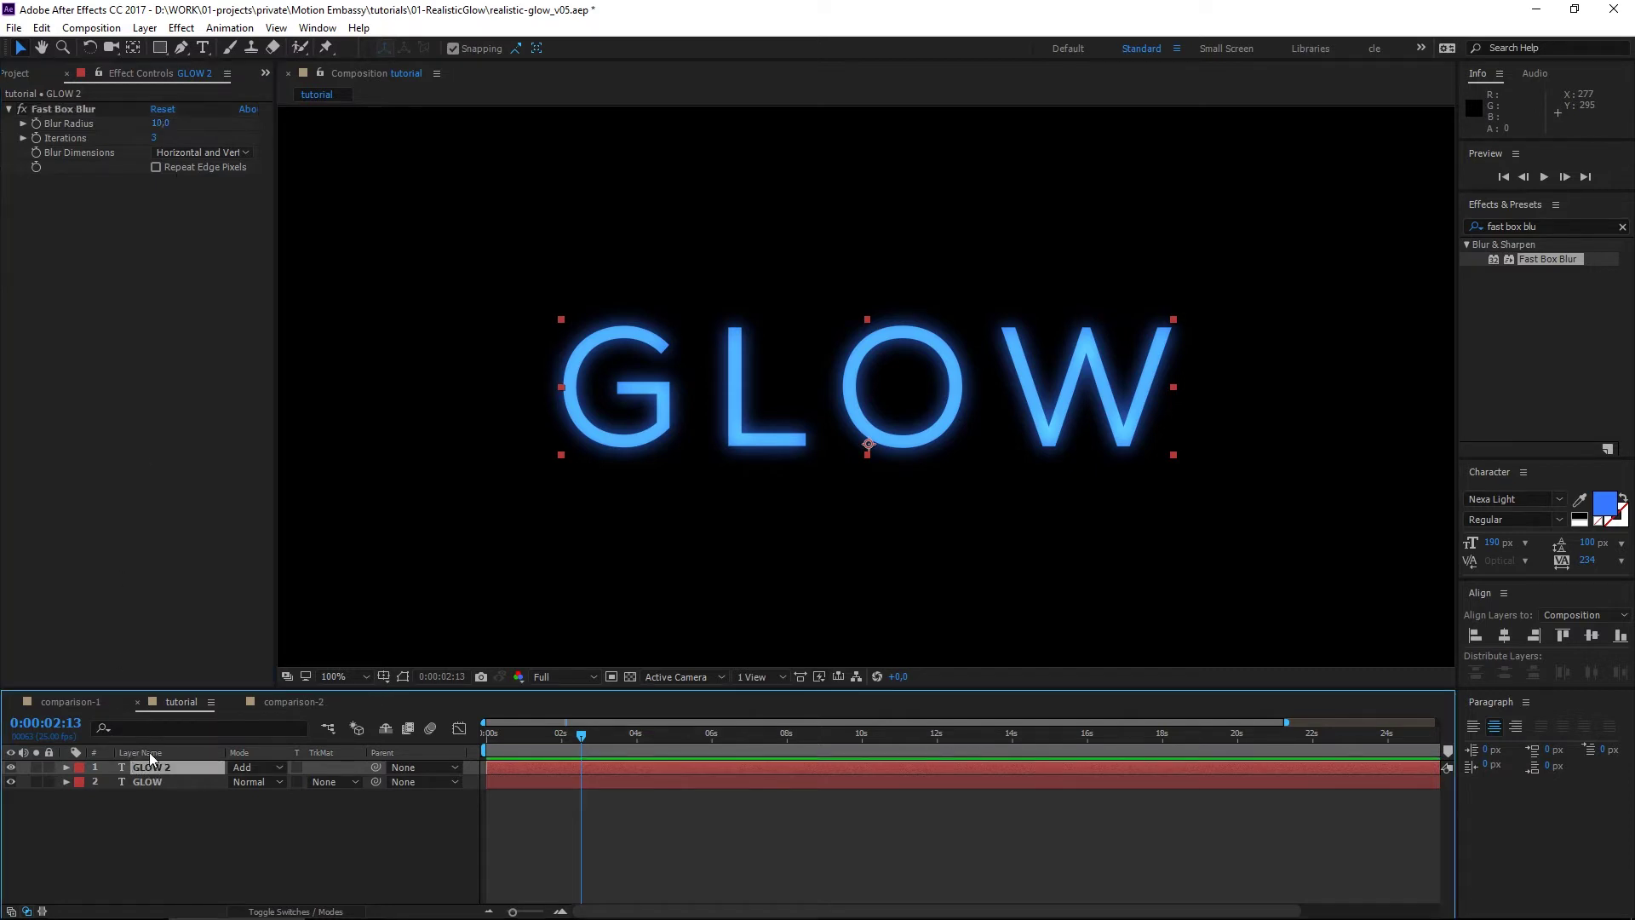
pyautogui.hotkey('ctrl', 'd')
pyautogui.hotkey('ctrl', 'd')
pyautogui.hotkey('ctrl', 'd')
pyautogui.hotkey('ctrl', 'd')
pyautogui.hotkey('ctrl', 'd')
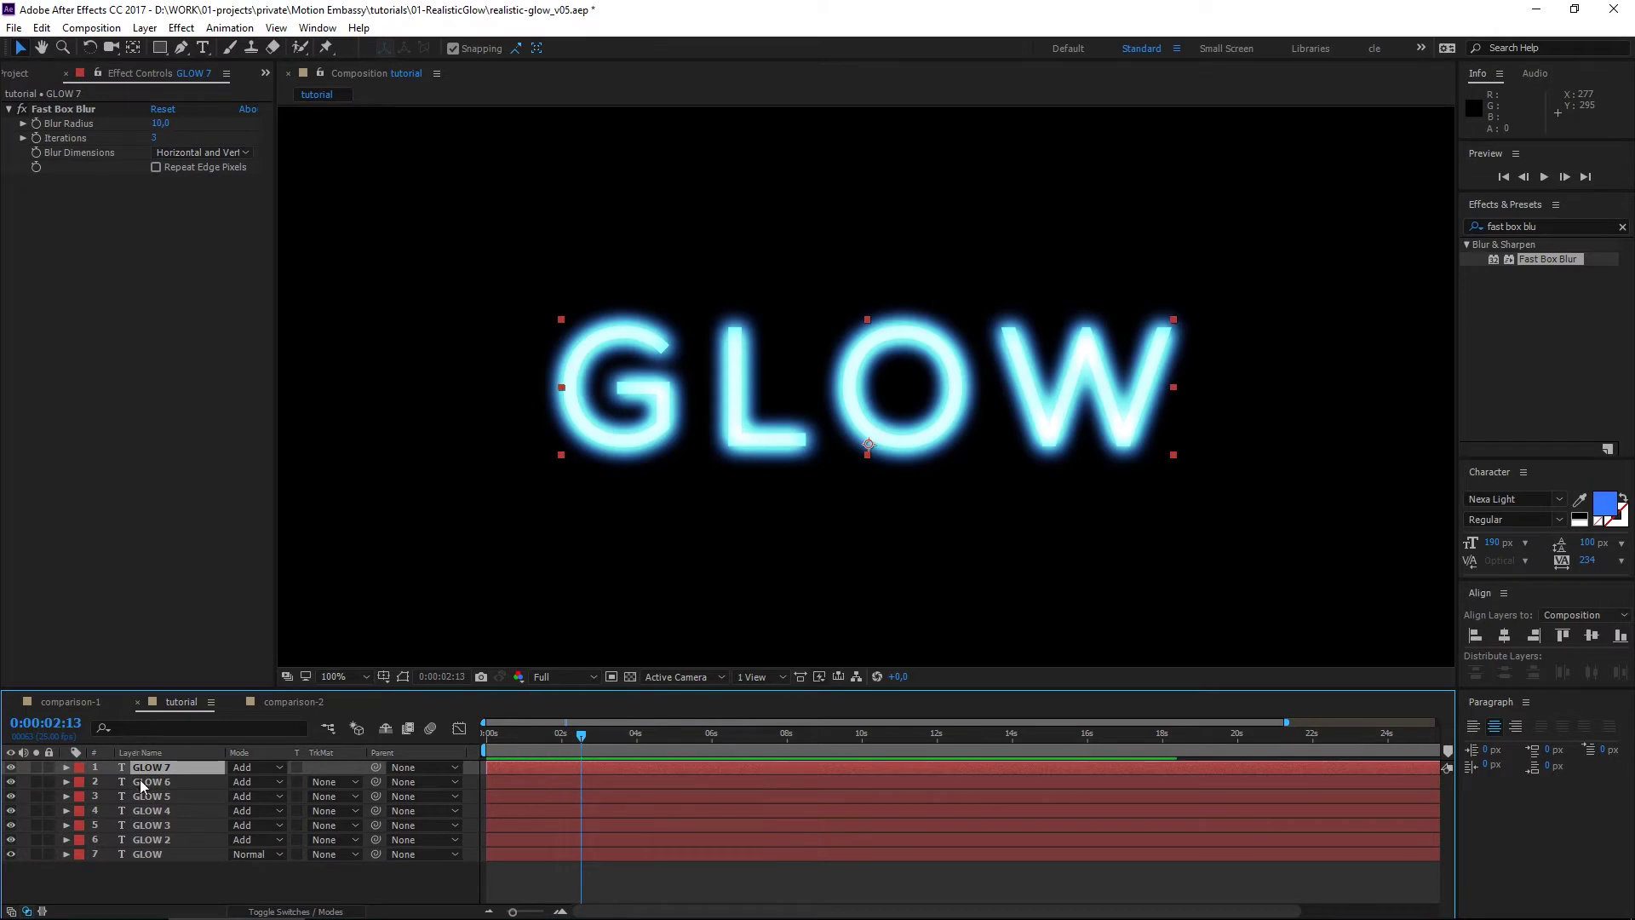
# Set the Fast Box Blur radius to 66 on layer GLOW 2 and to 27 on layer GLOW 3.
pyautogui.click(156, 842)
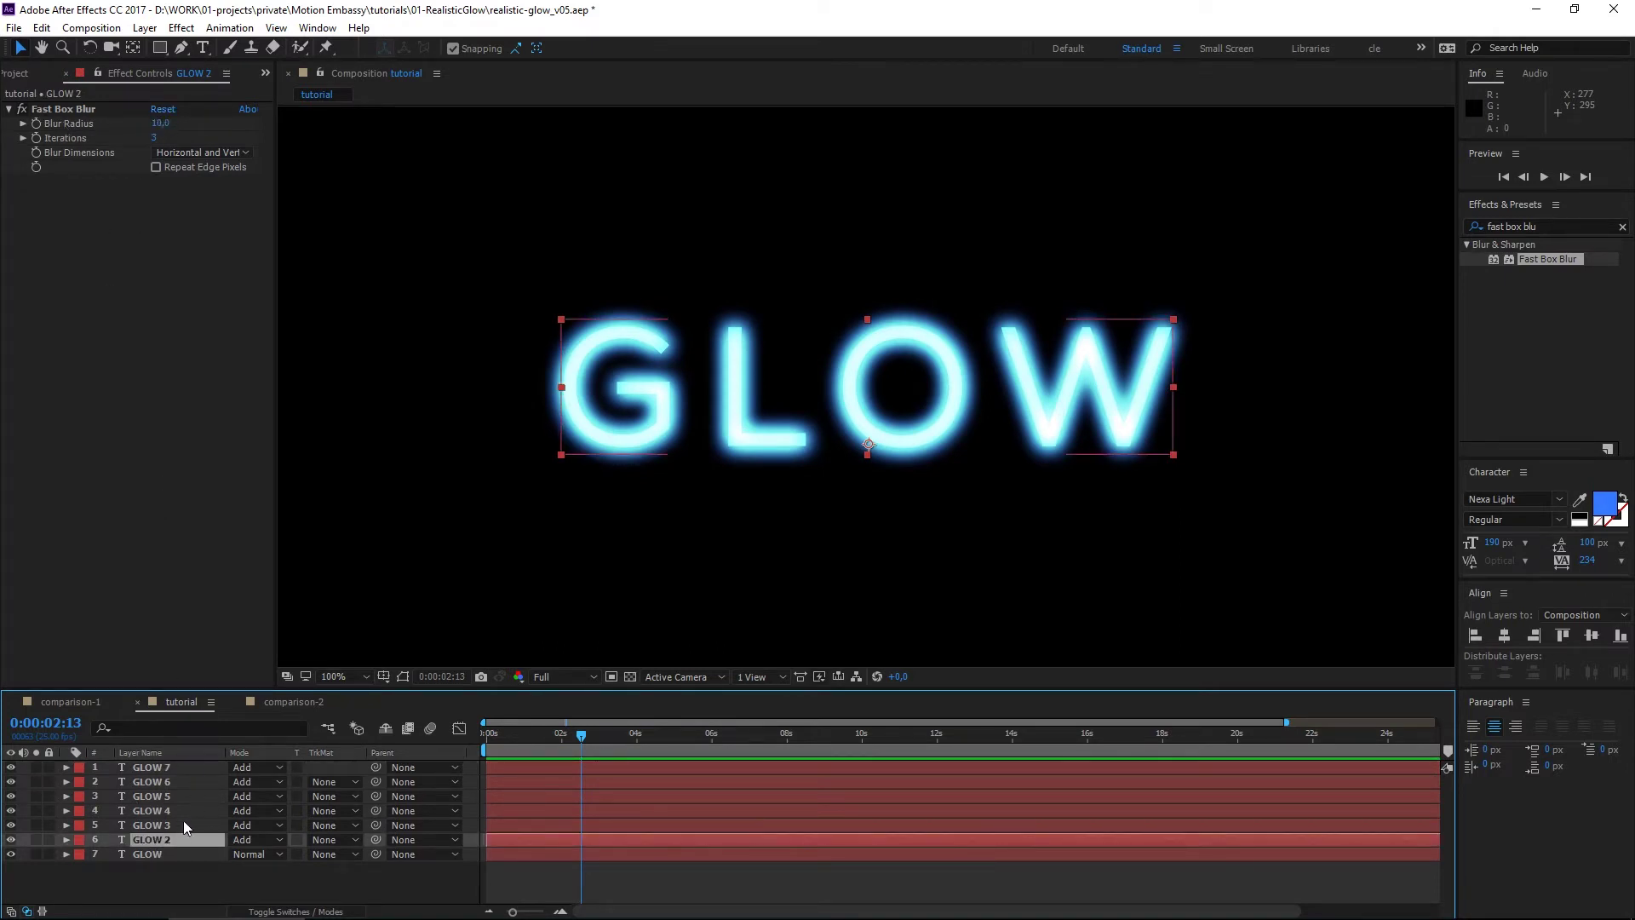
pyautogui.click(159, 123)
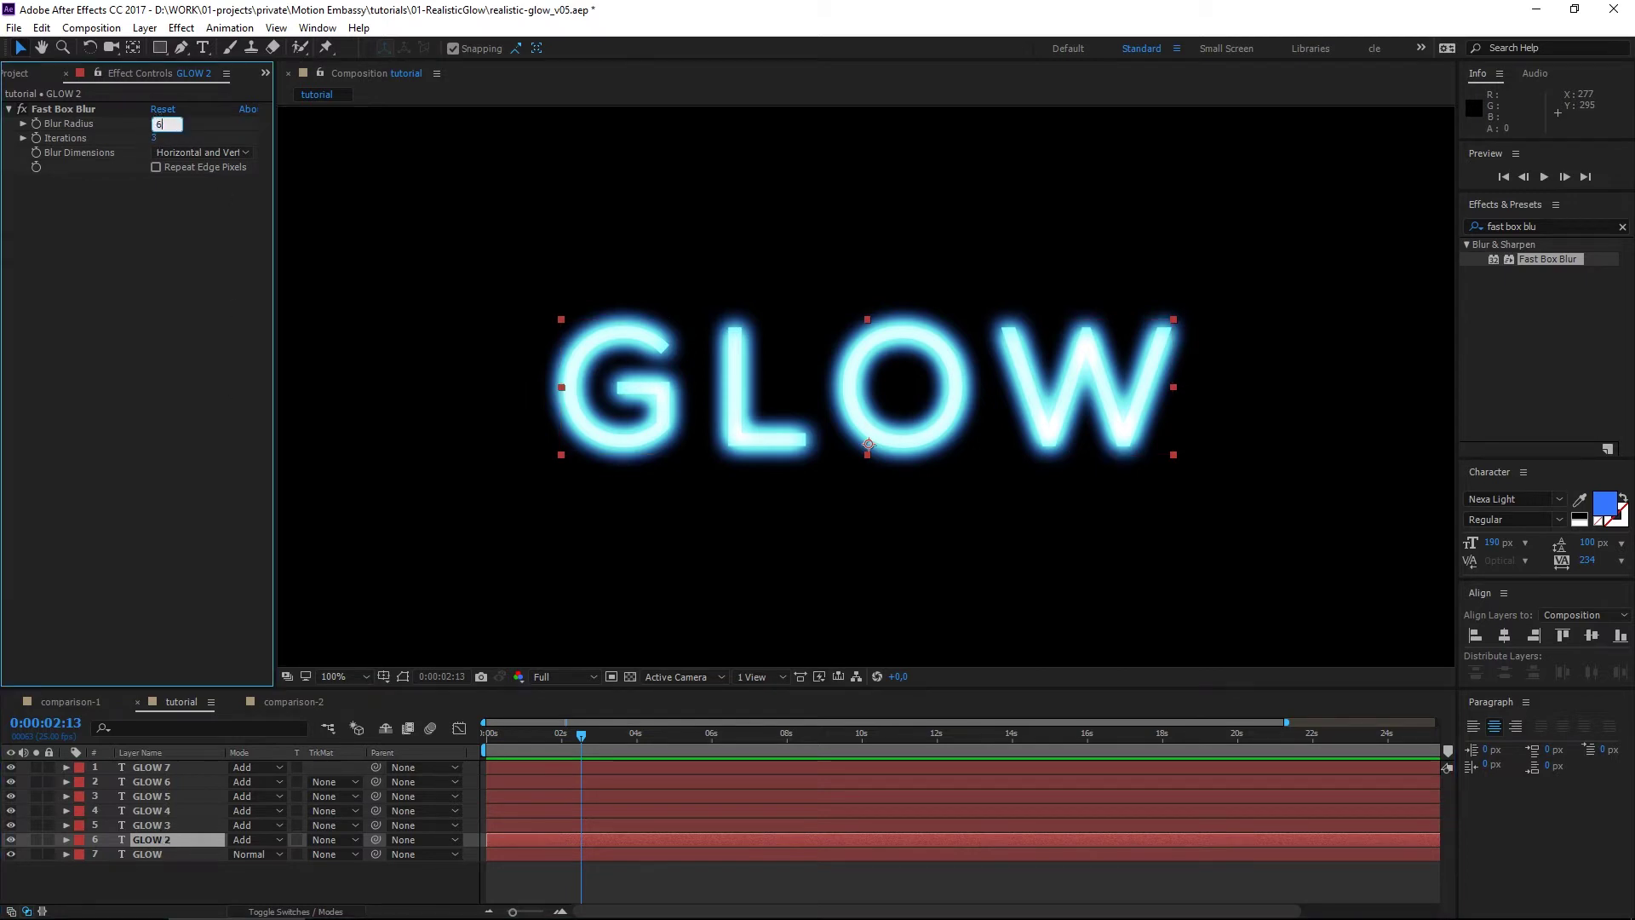
pyautogui.write('66')
pyautogui.press('Return')
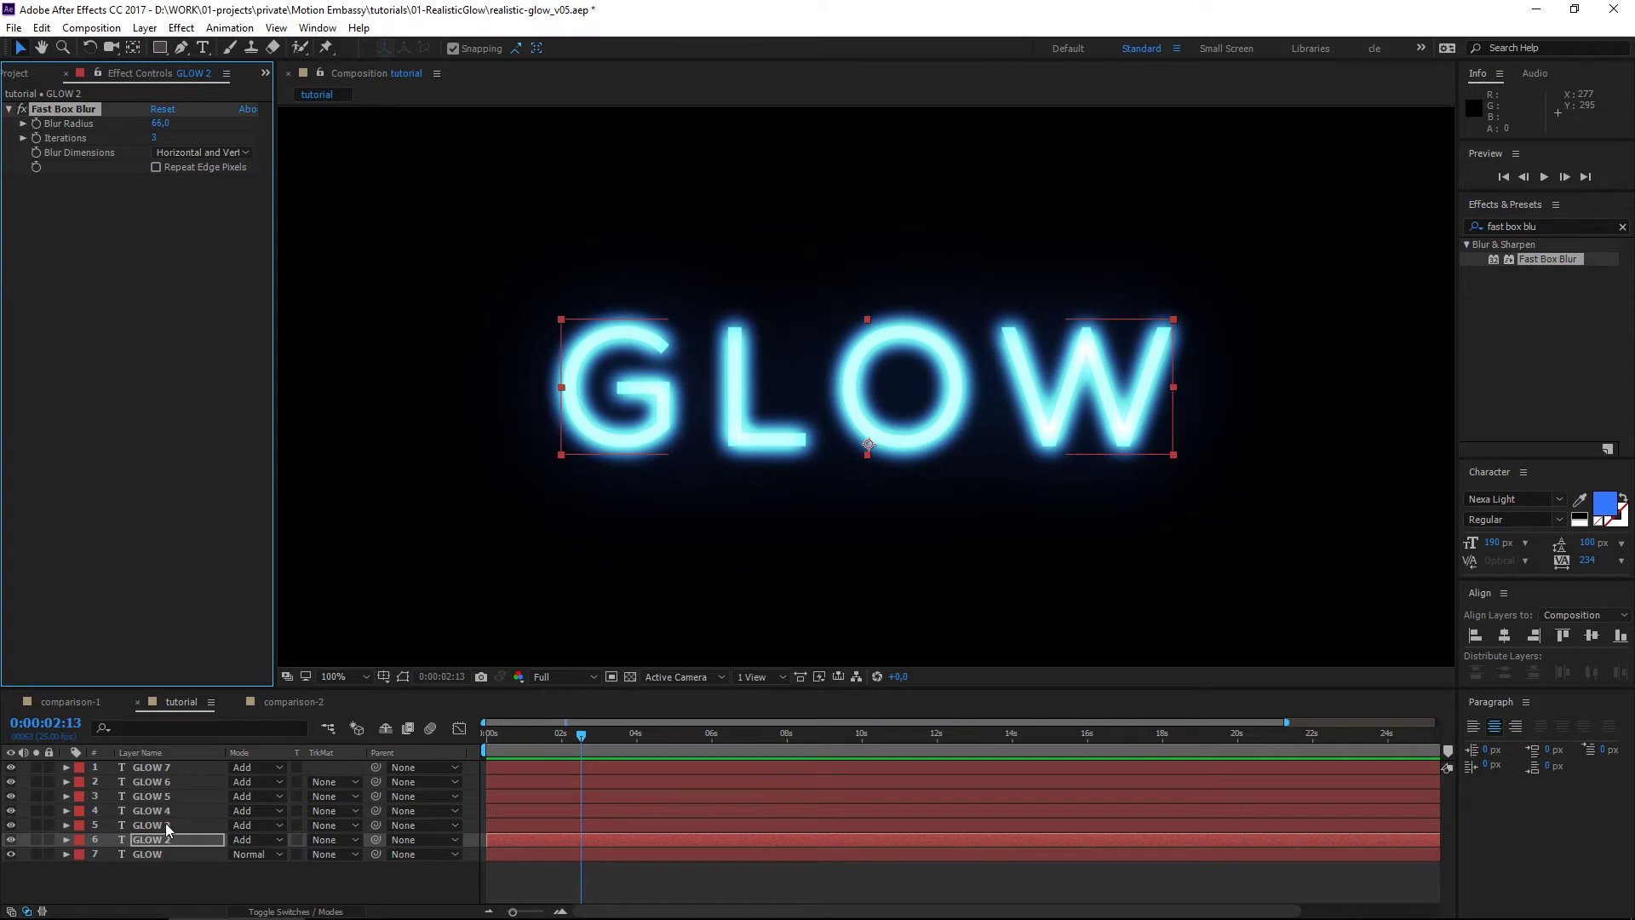
pyautogui.click(161, 825)
pyautogui.click(158, 124)
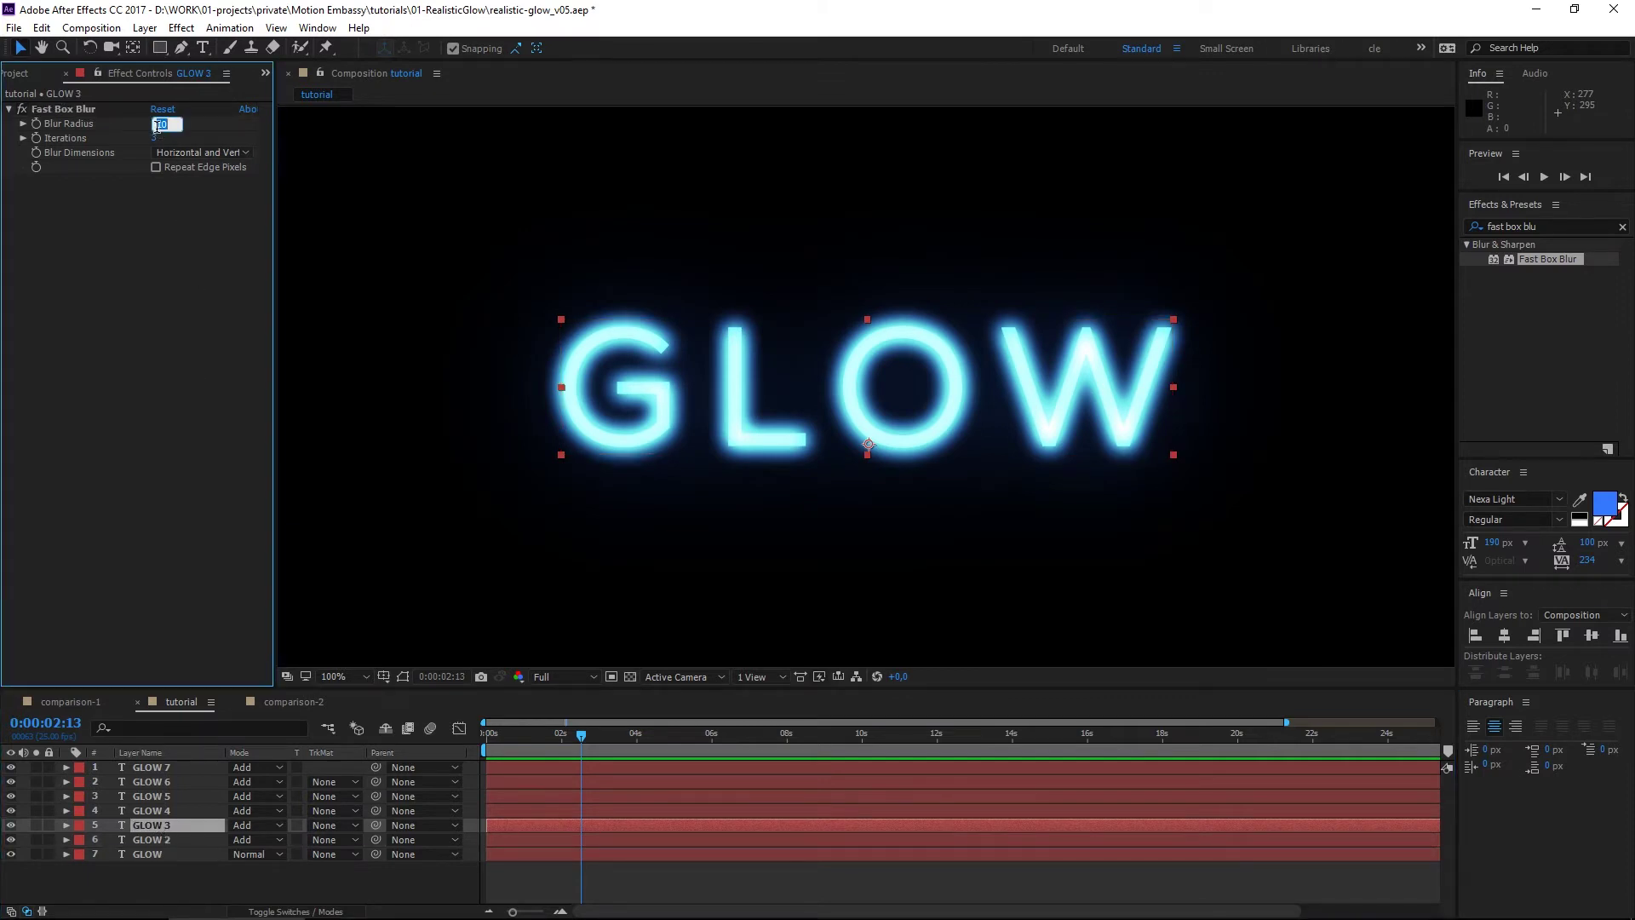
pyautogui.write('27')
pyautogui.press('Return')
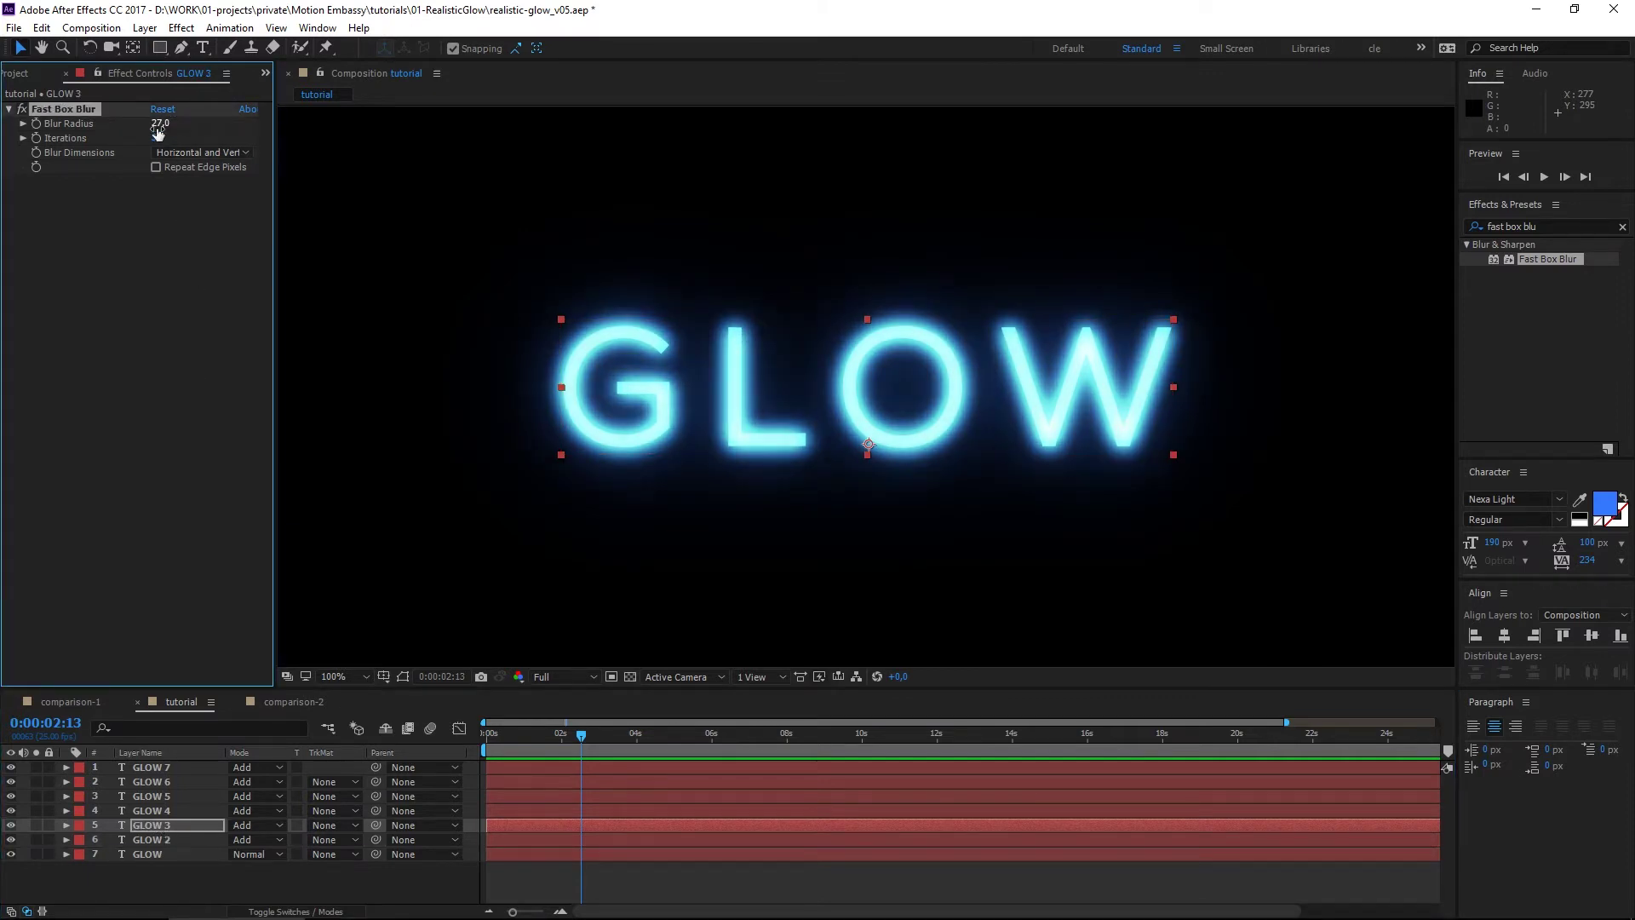
# Set the Fast Box Blur radius to 13 on layer GLOW 4 and to 4 on layer GLOW 5.
pyautogui.click(158, 811)
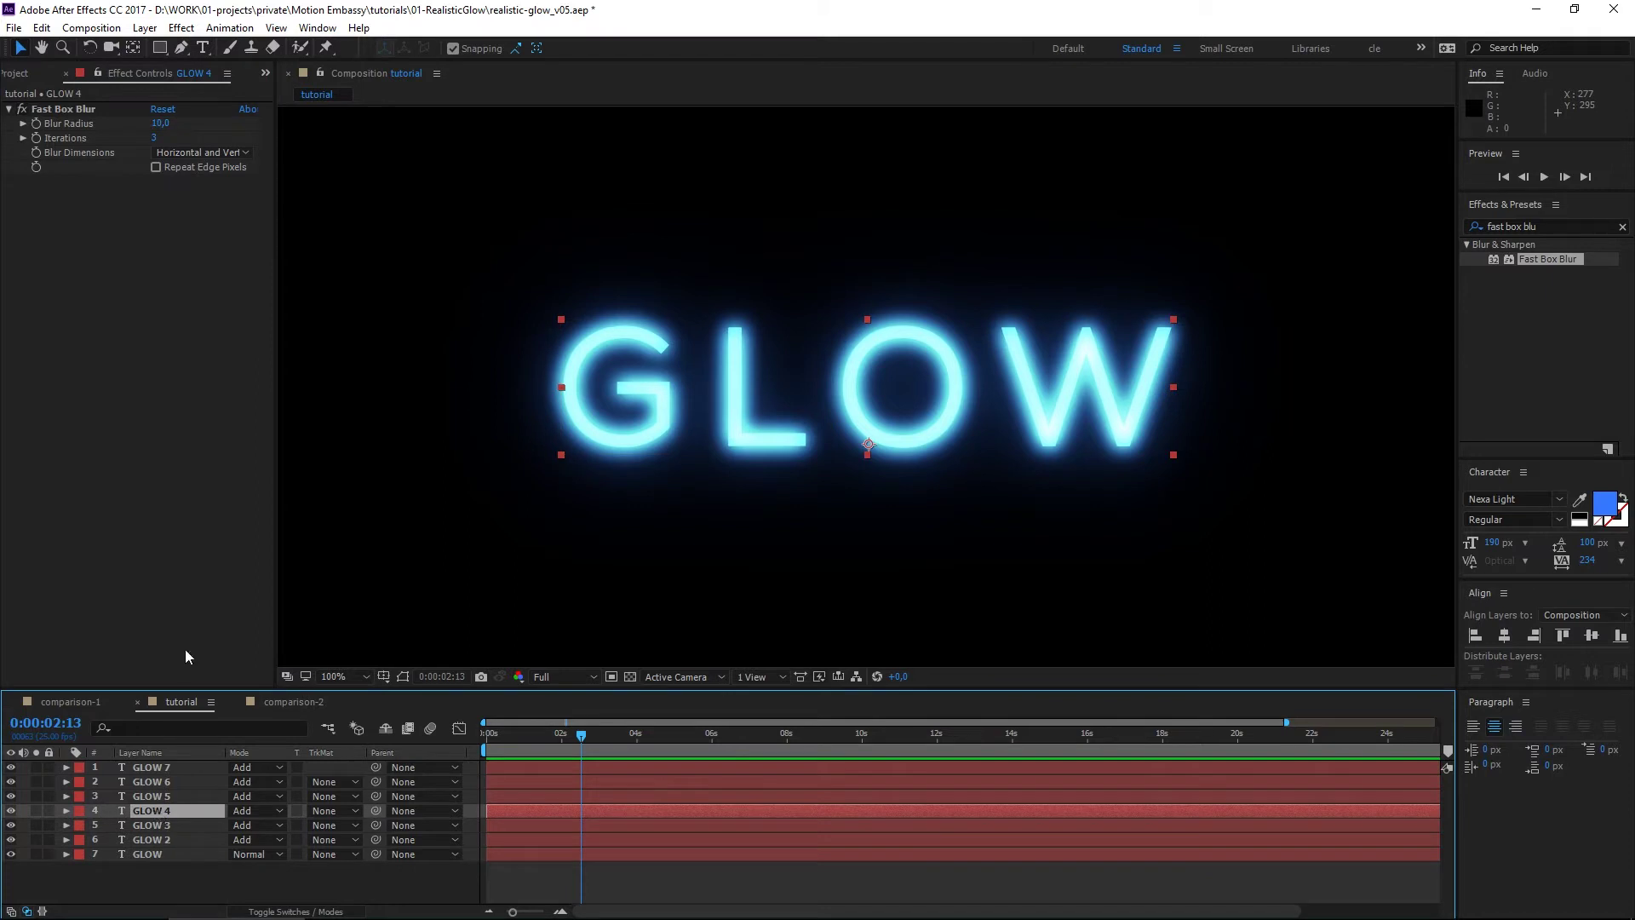
pyautogui.click(157, 124)
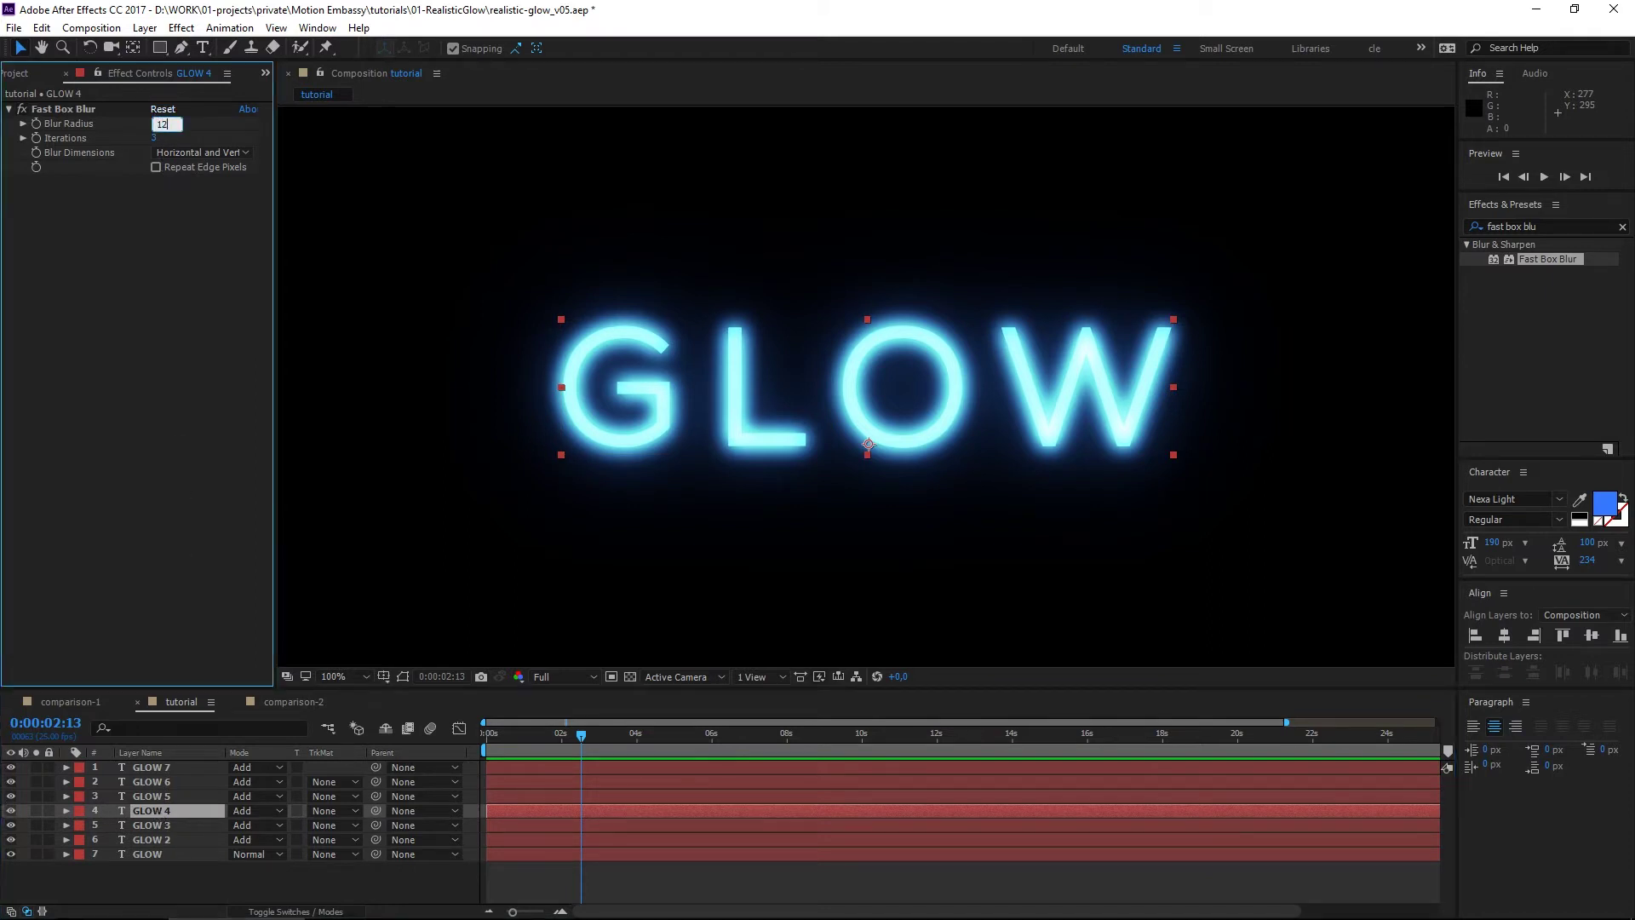
pyautogui.press('Return')
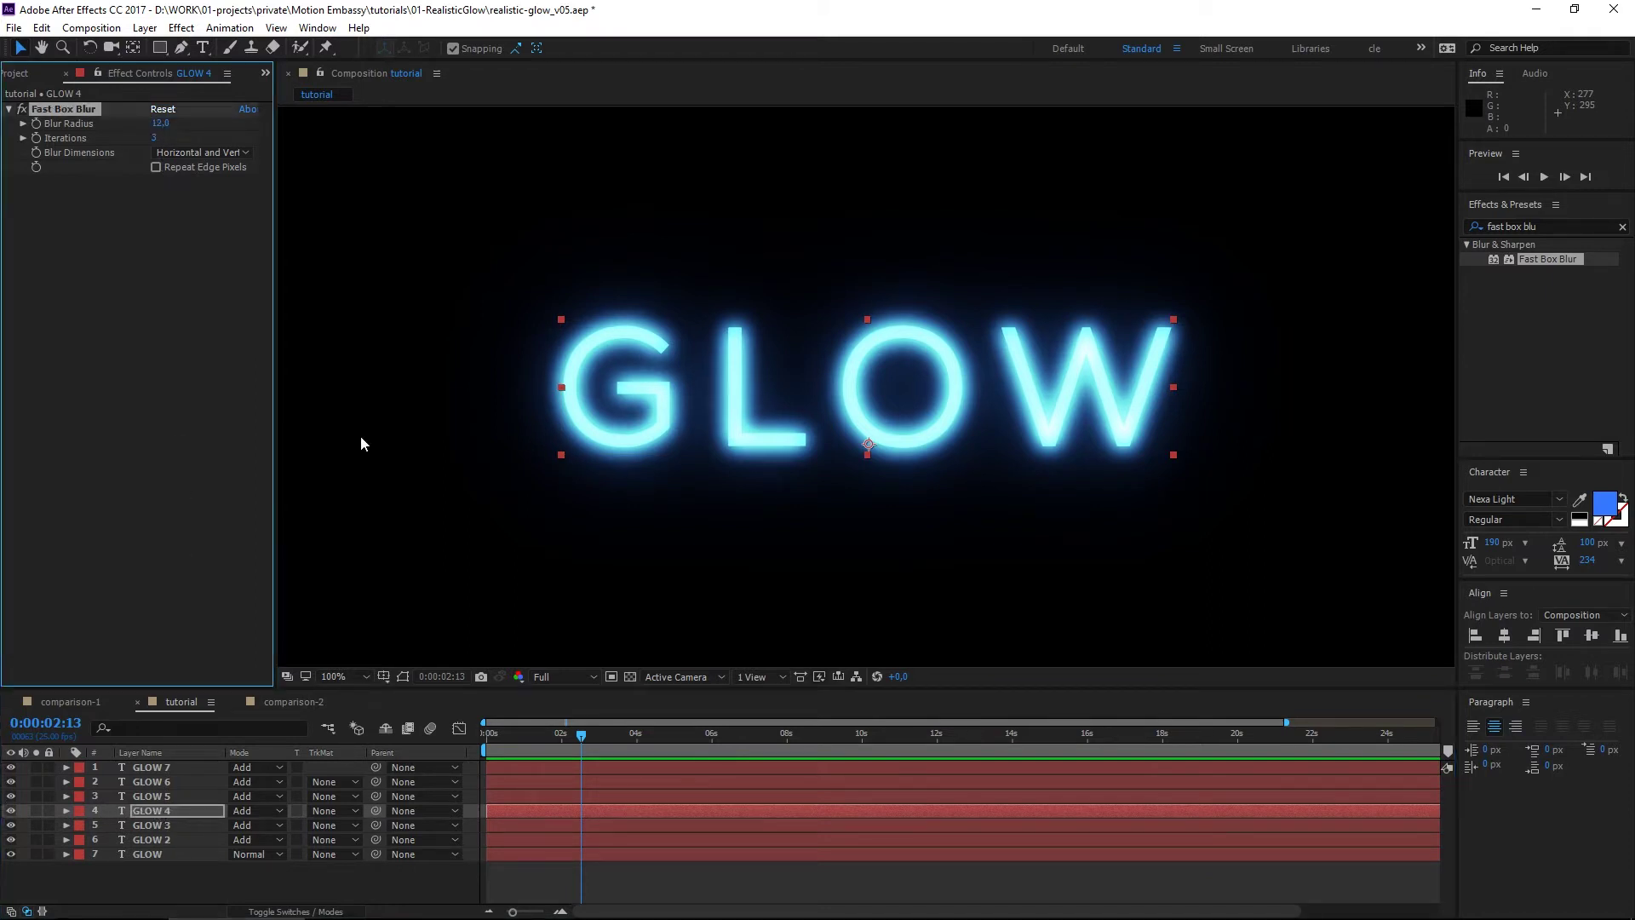
pyautogui.click(149, 796)
pyautogui.click(161, 125)
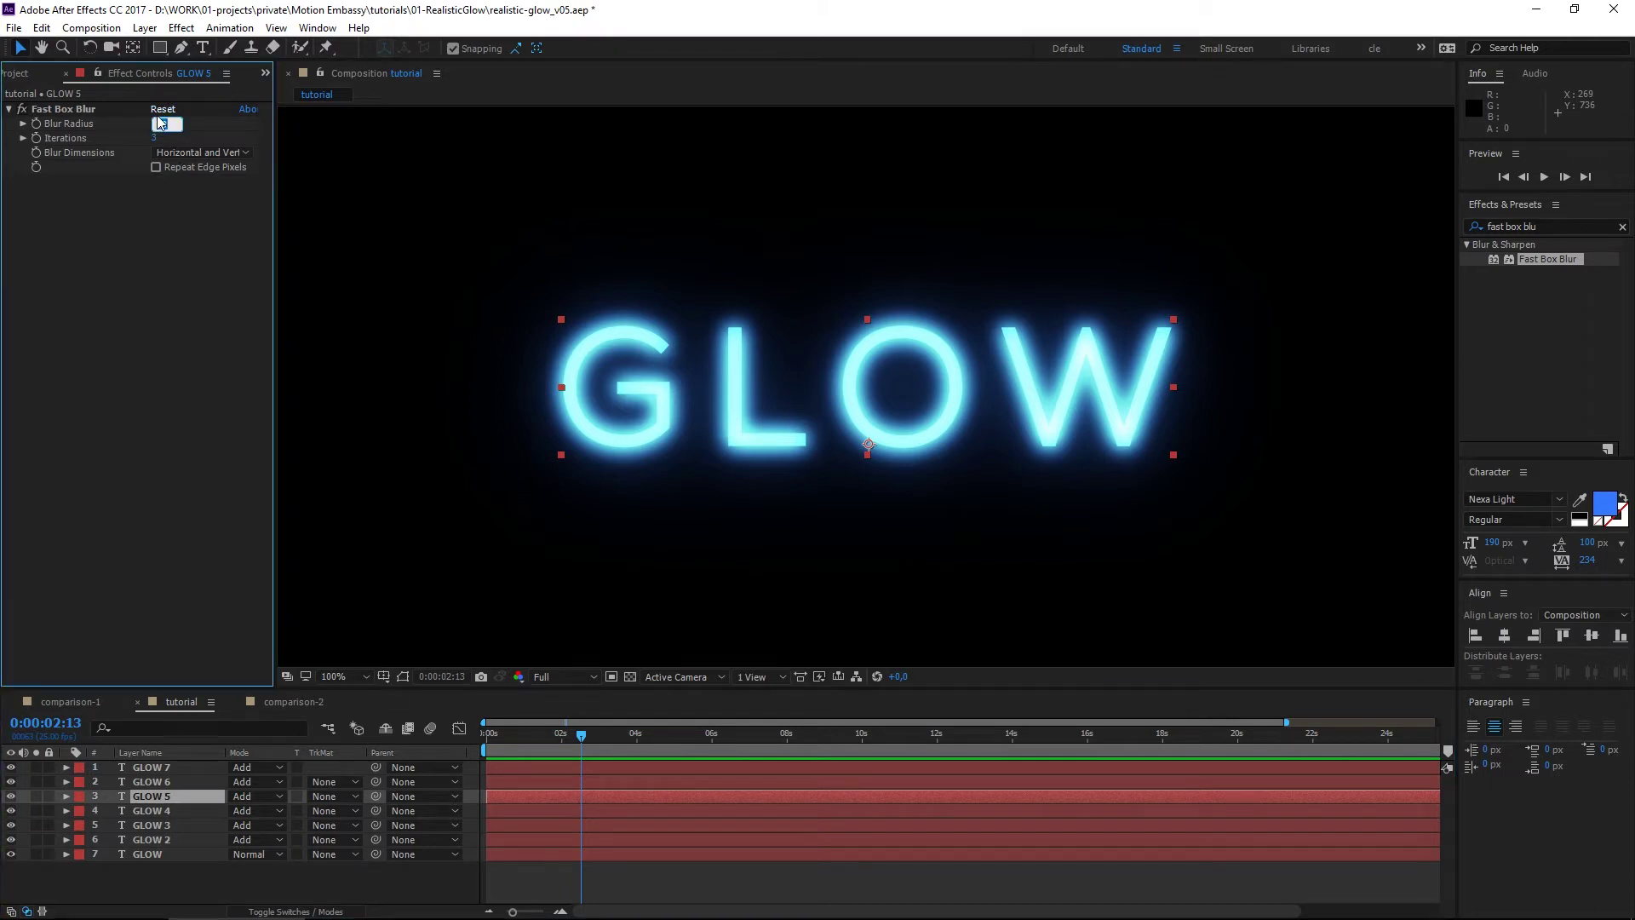
pyautogui.press('Return')
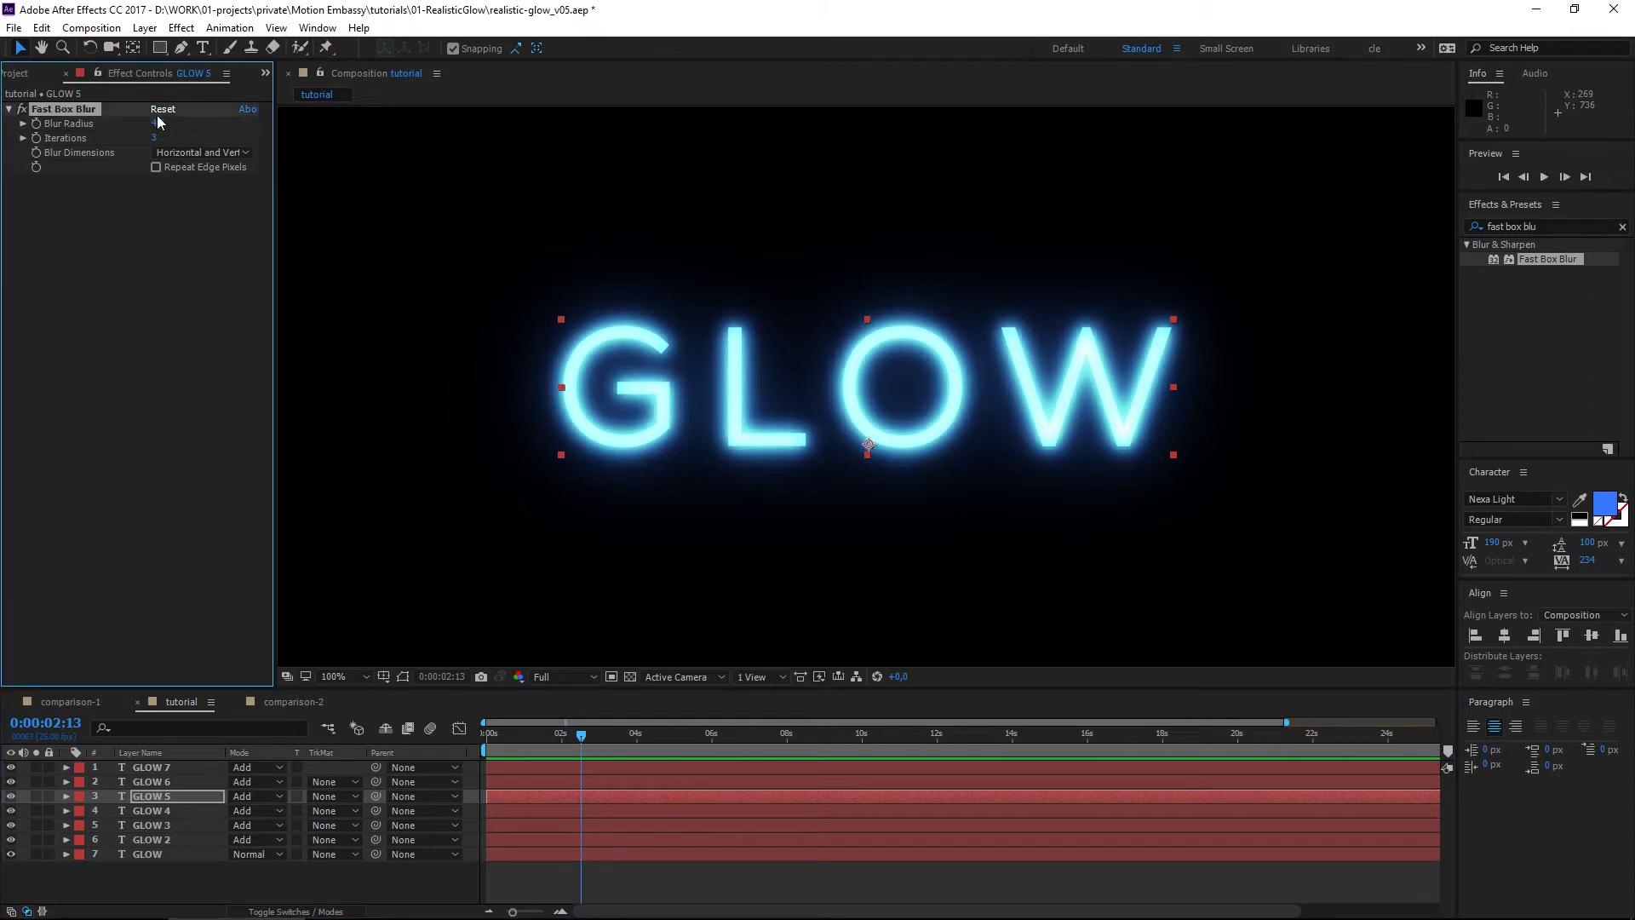
# Set the blur radius to 1 on layer GLOW 6 and remove Fast Box Blur from layer GLOW 7.
pyautogui.click(154, 782)
pyautogui.click(160, 124)
pyautogui.write('1')
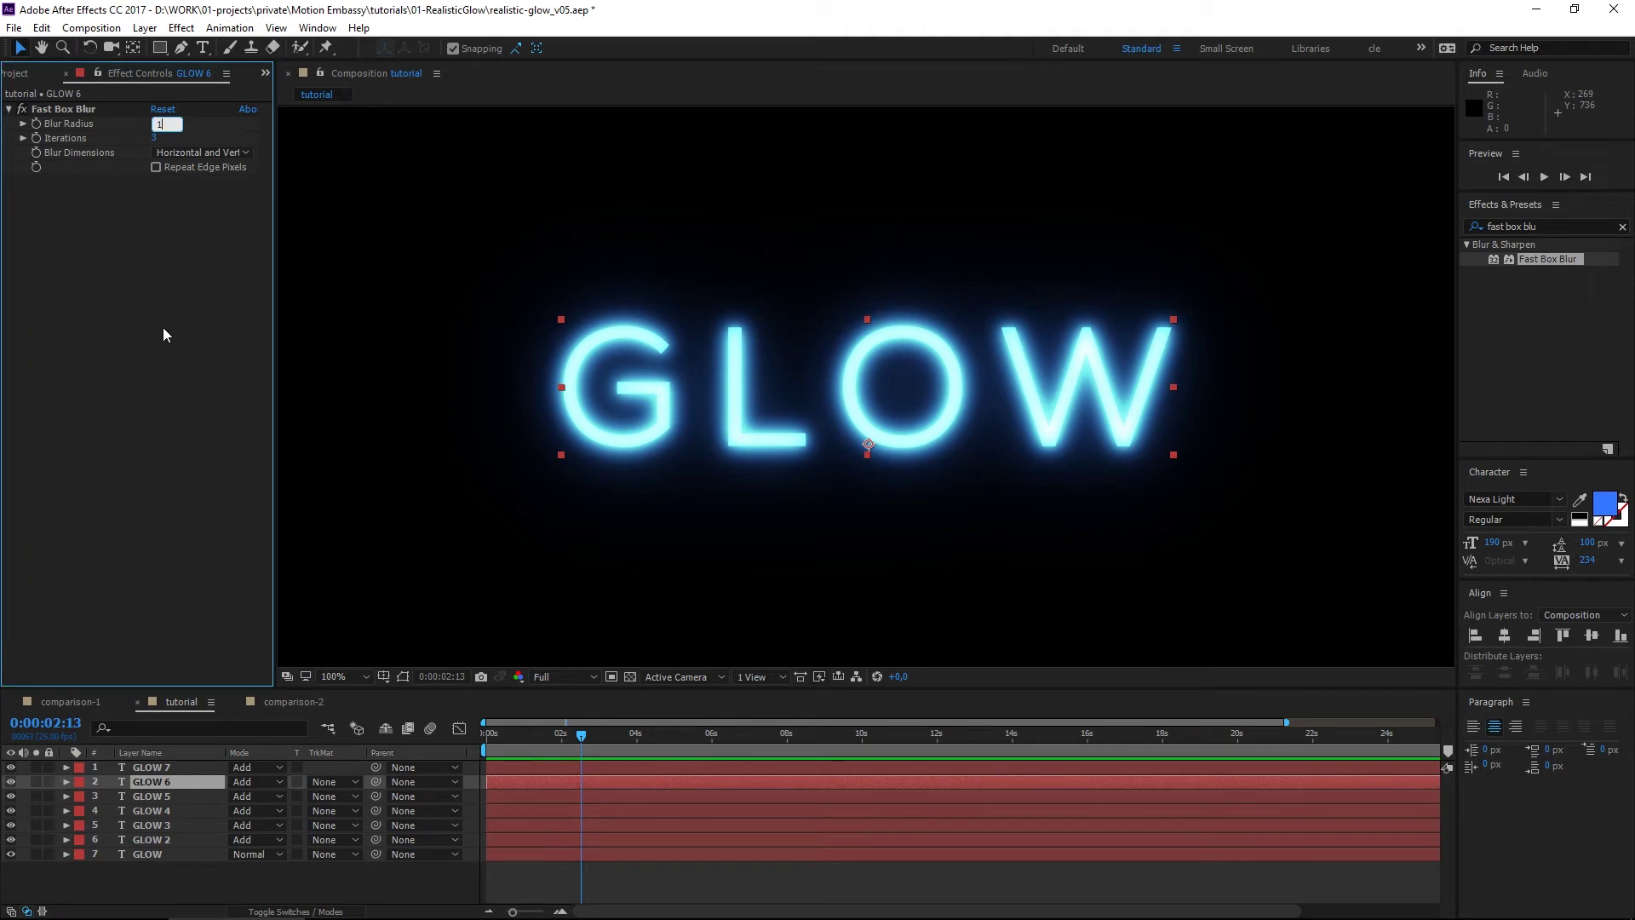
pyautogui.press('Return')
pyautogui.click(150, 768)
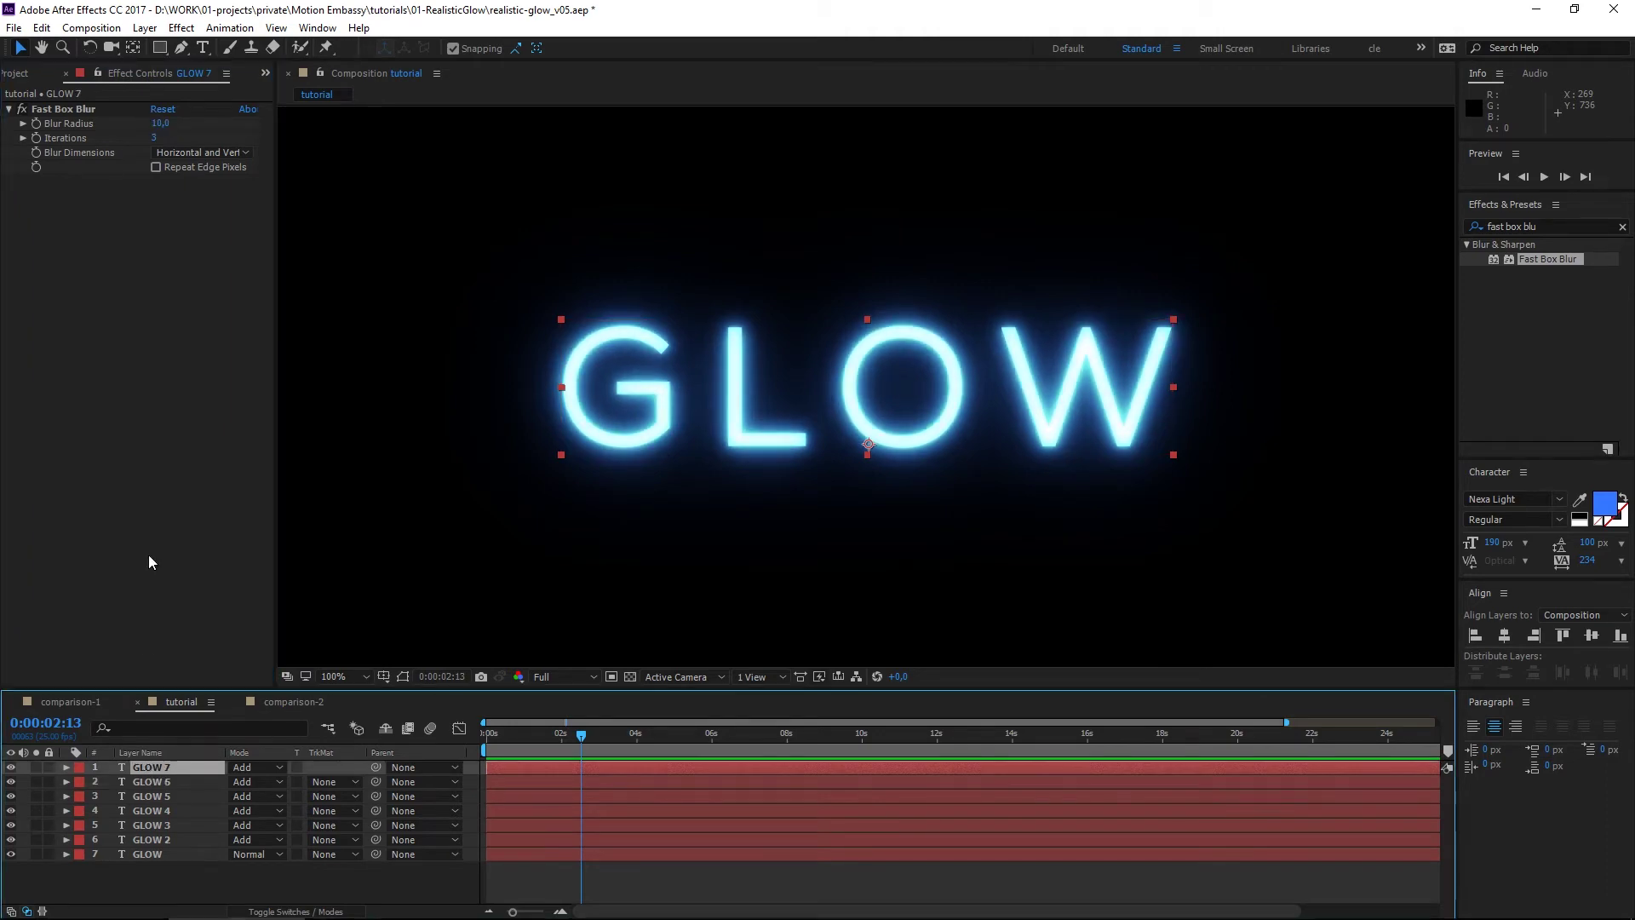
pyautogui.click(64, 109)
pyautogui.press('Delete')
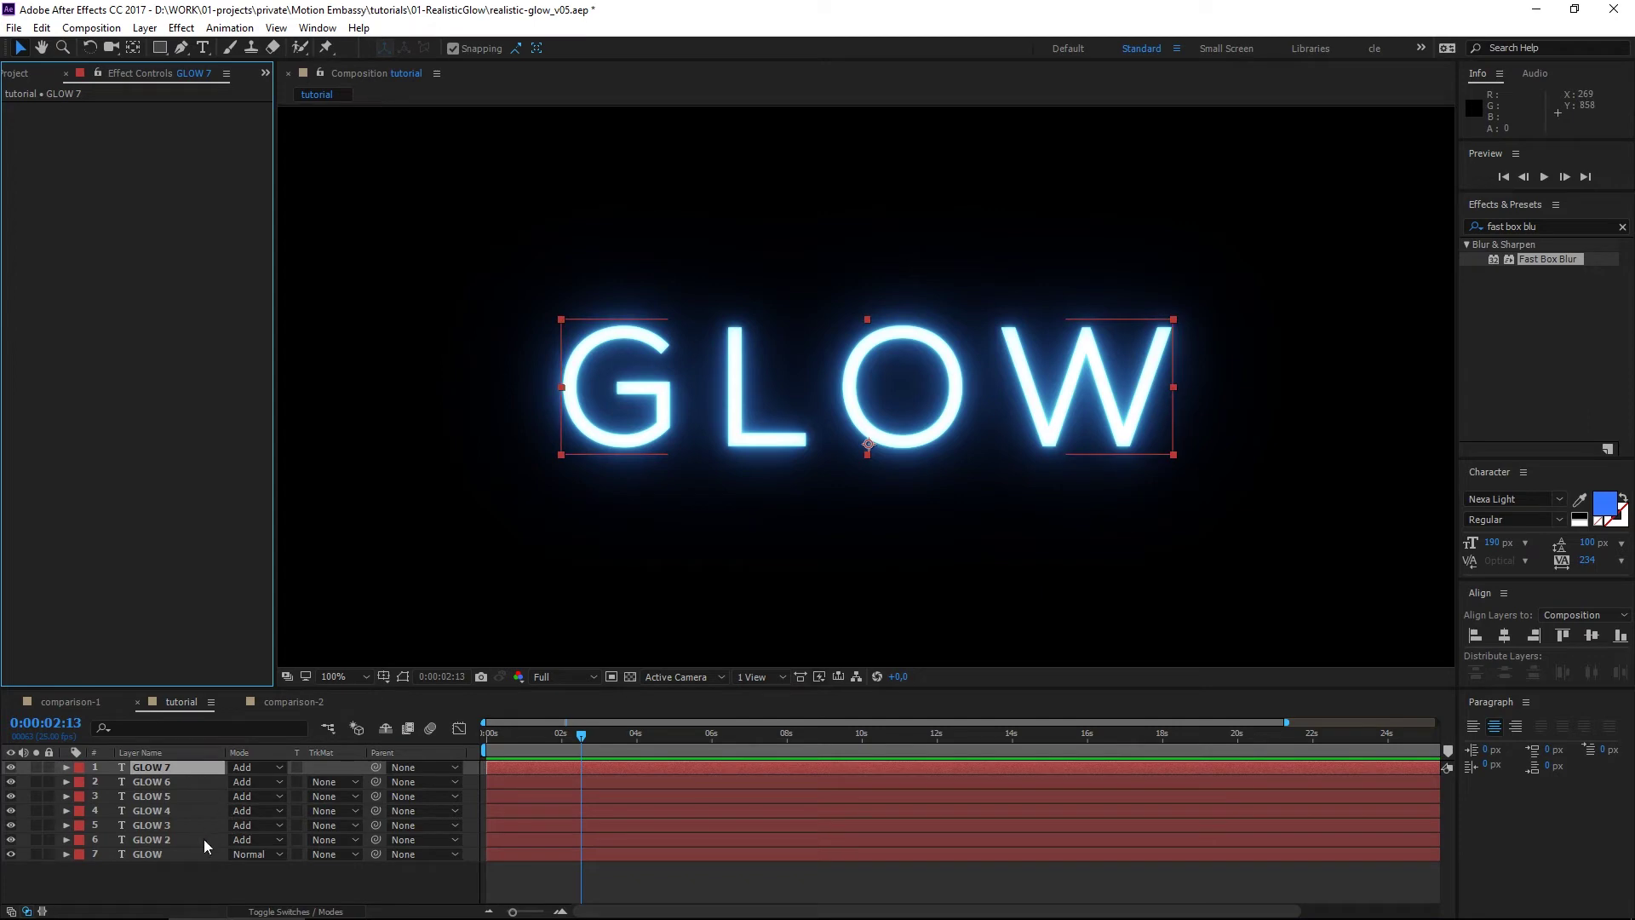
# Add an adjustment layer above all the text layers, apply the Exposure effect to it and raise Exposure to 3.51.
pyautogui.click(161, 881)
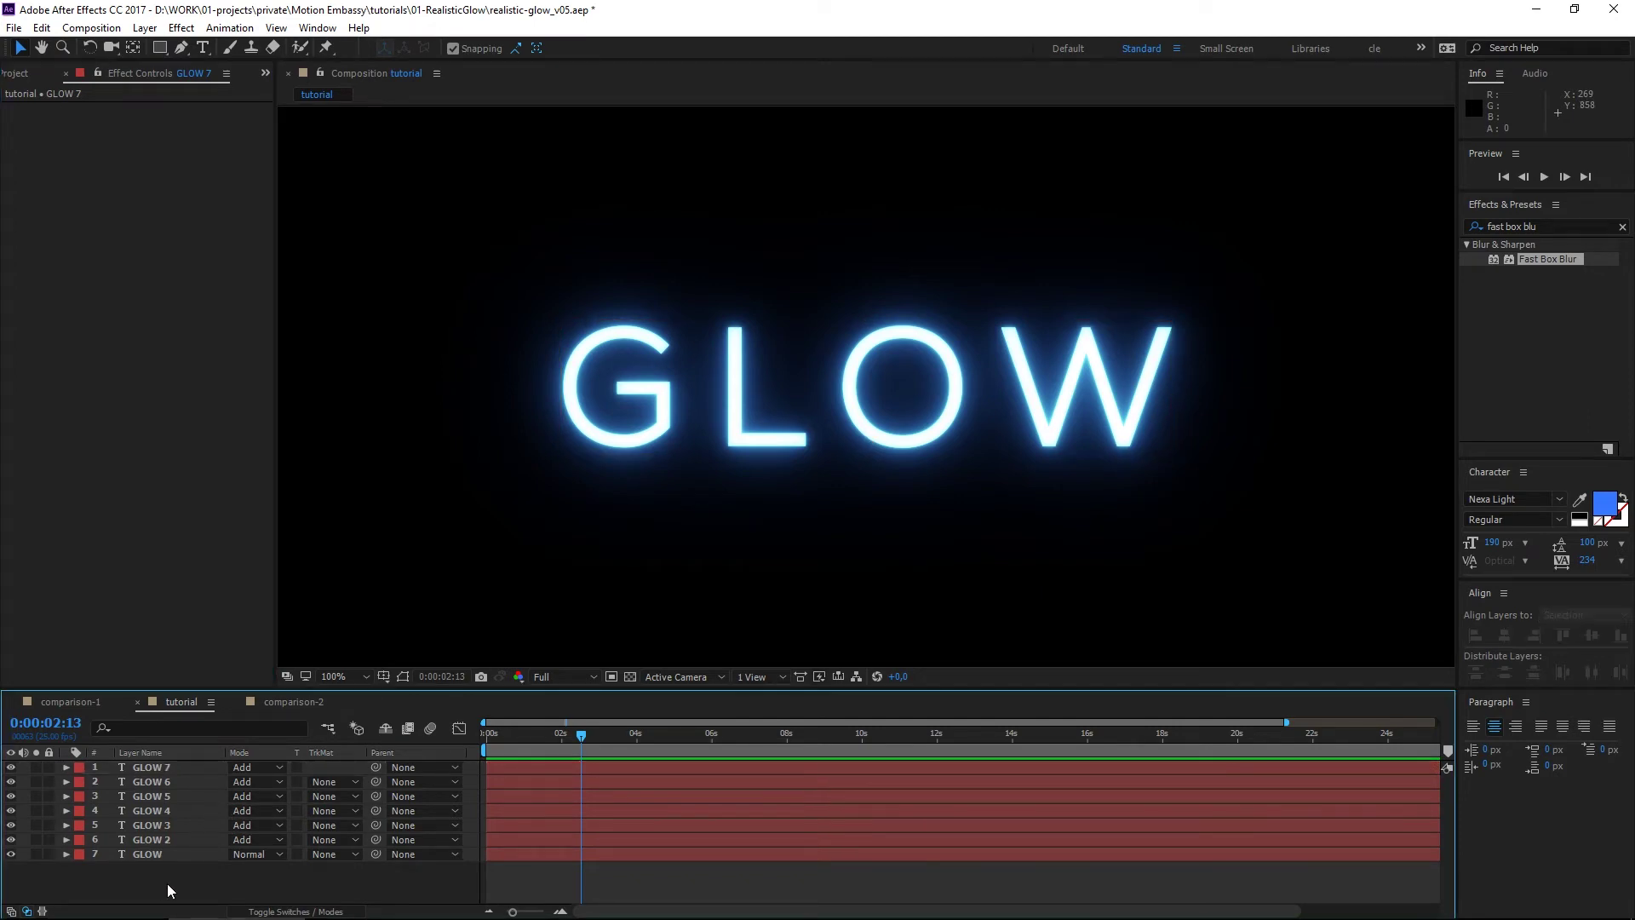
pyautogui.hotkey('ctrl', 'alt', 'y')
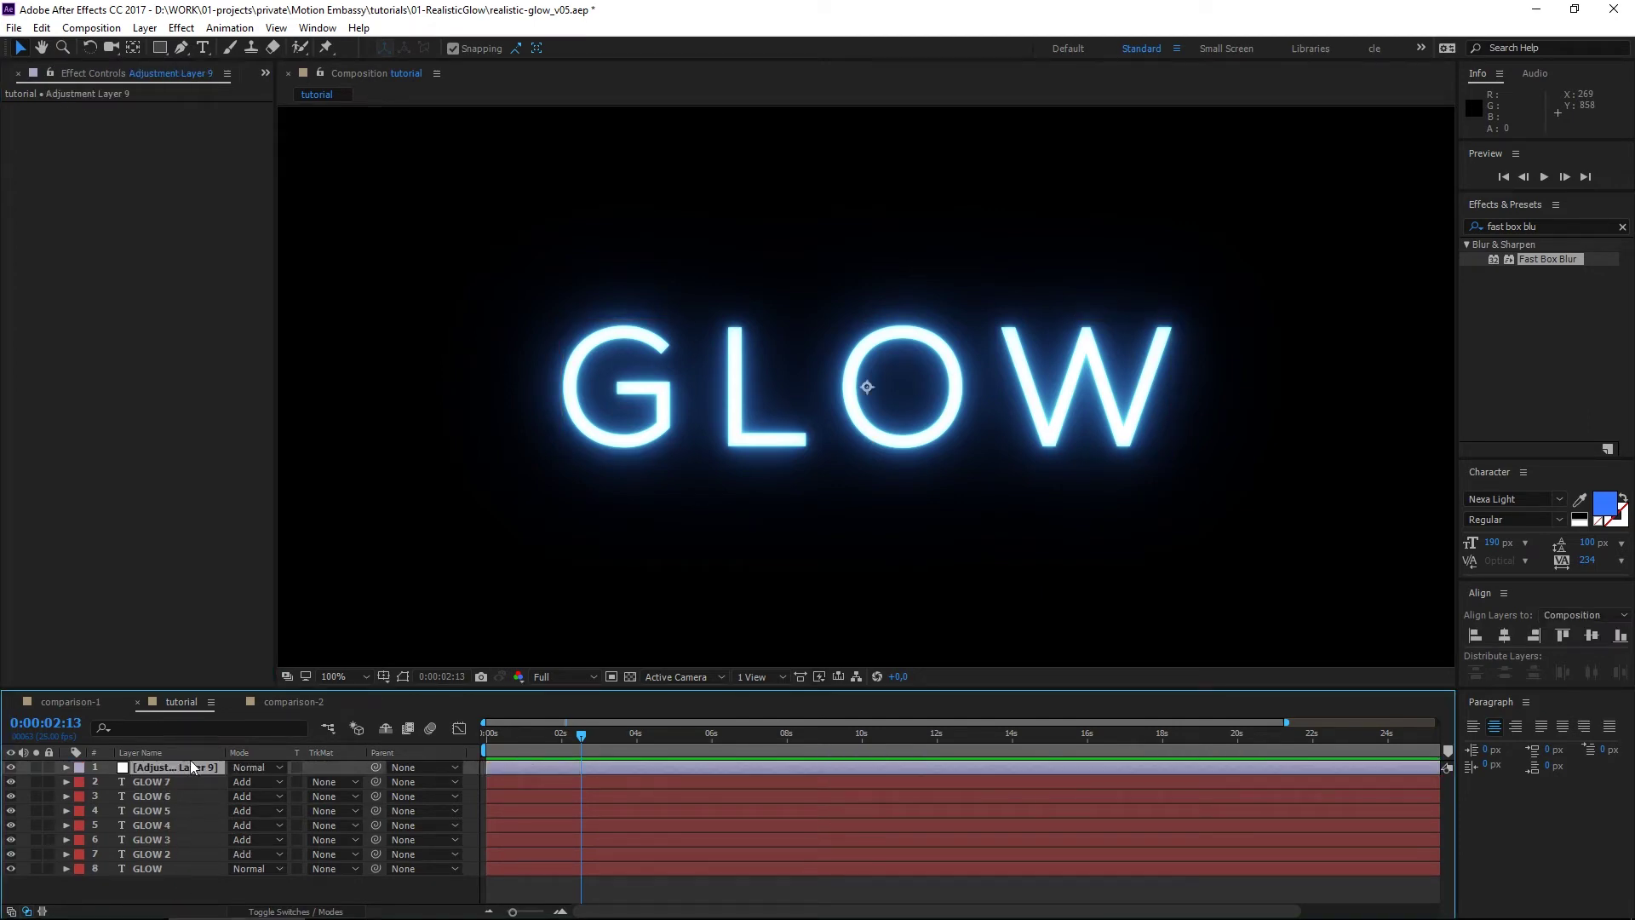
pyautogui.click(1524, 226)
pyautogui.write('ex')
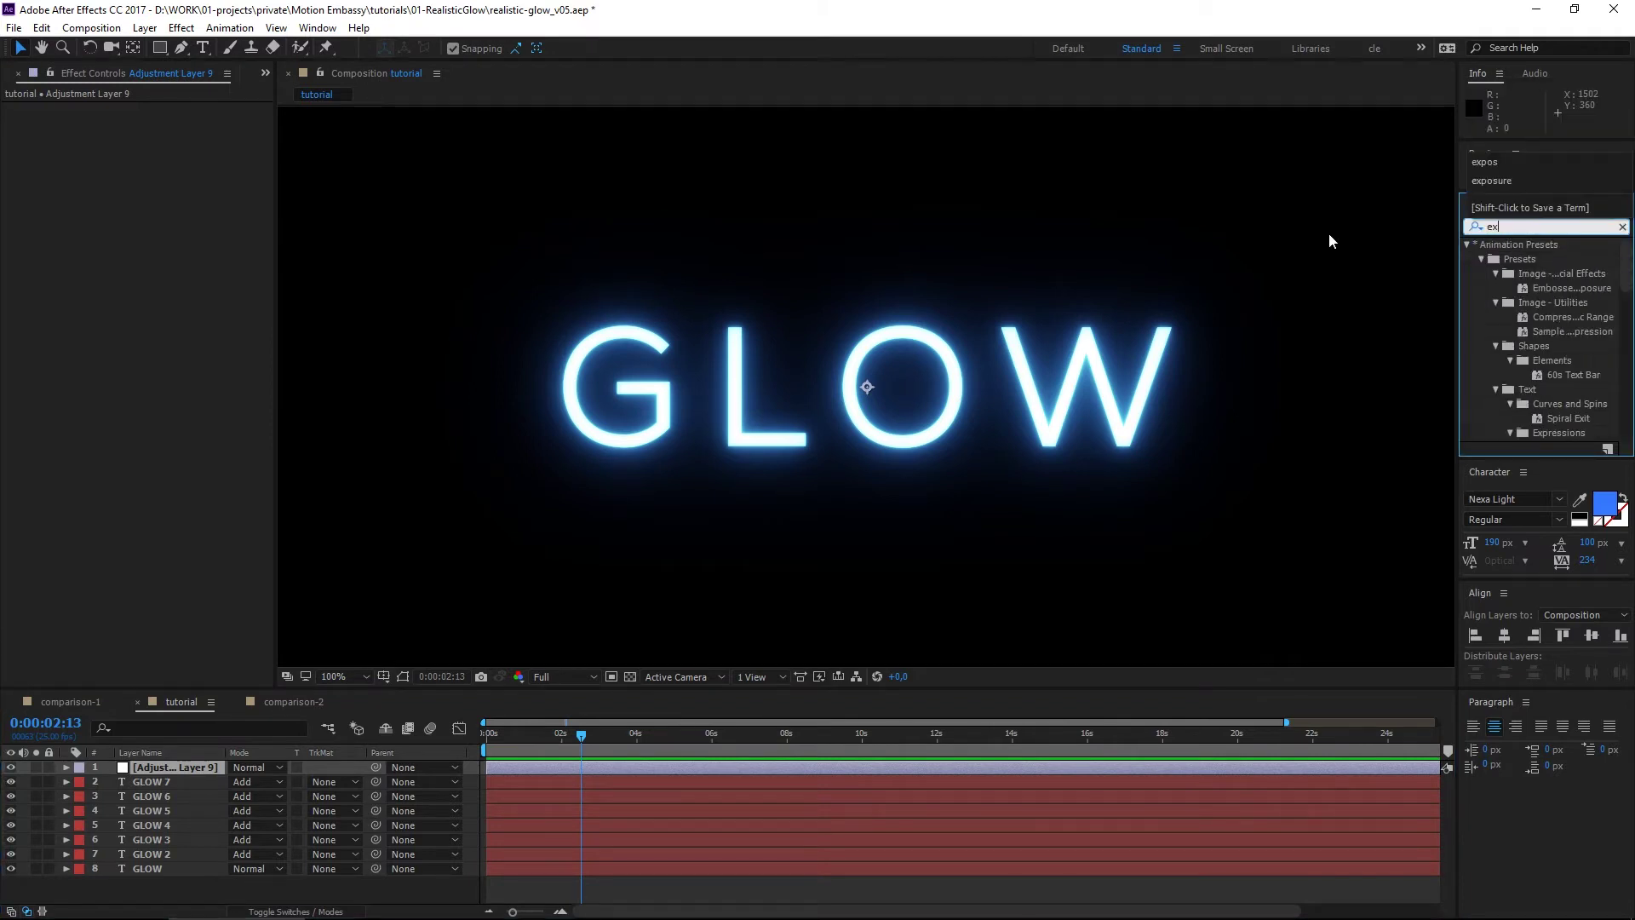
pyautogui.write('osu')
pyautogui.press('BackSpace')
pyautogui.write('posu')
pyautogui.doubleClick(1493, 388)
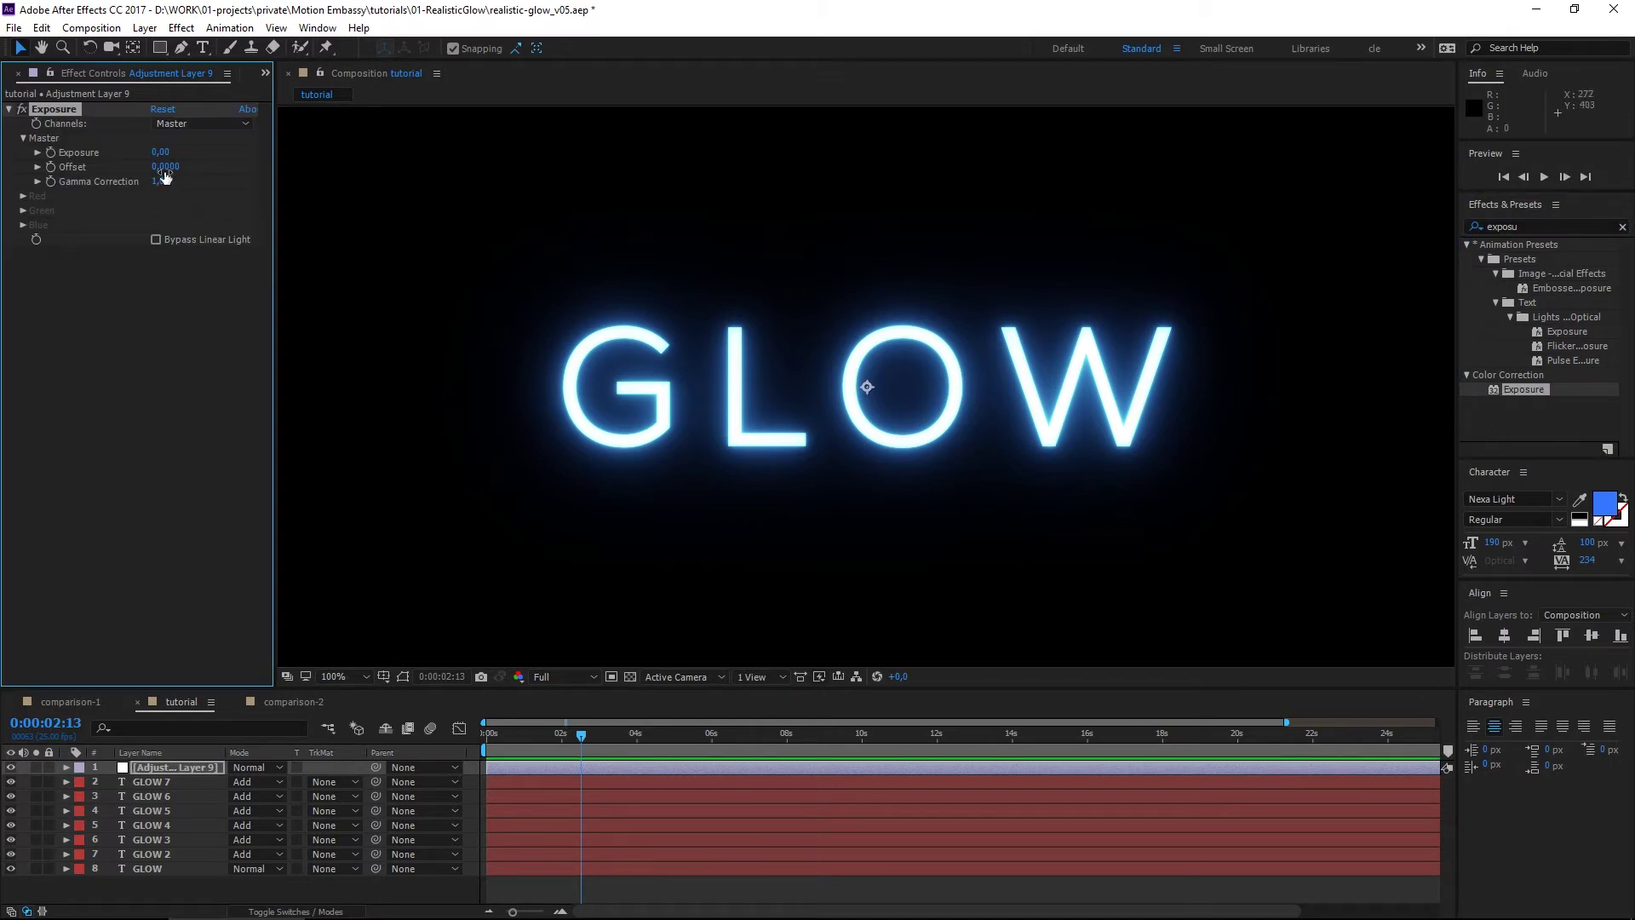
pyautogui.moveTo(159, 155); pyautogui.dragTo(298, 135)
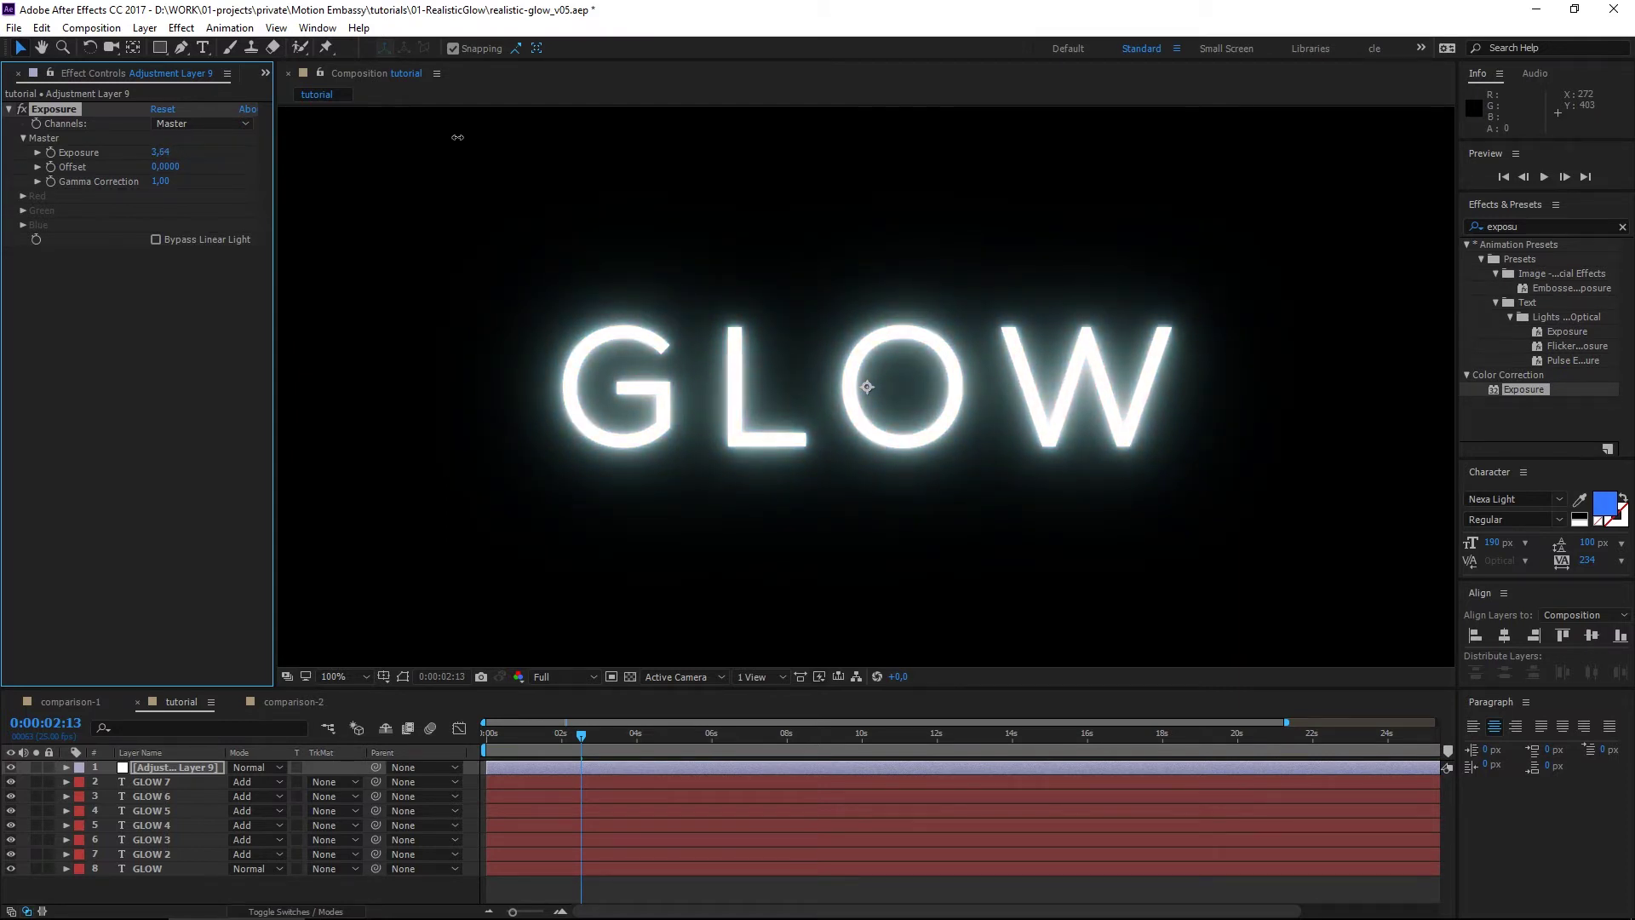
pyautogui.moveTo(458, 137); pyautogui.dragTo(415, 178)
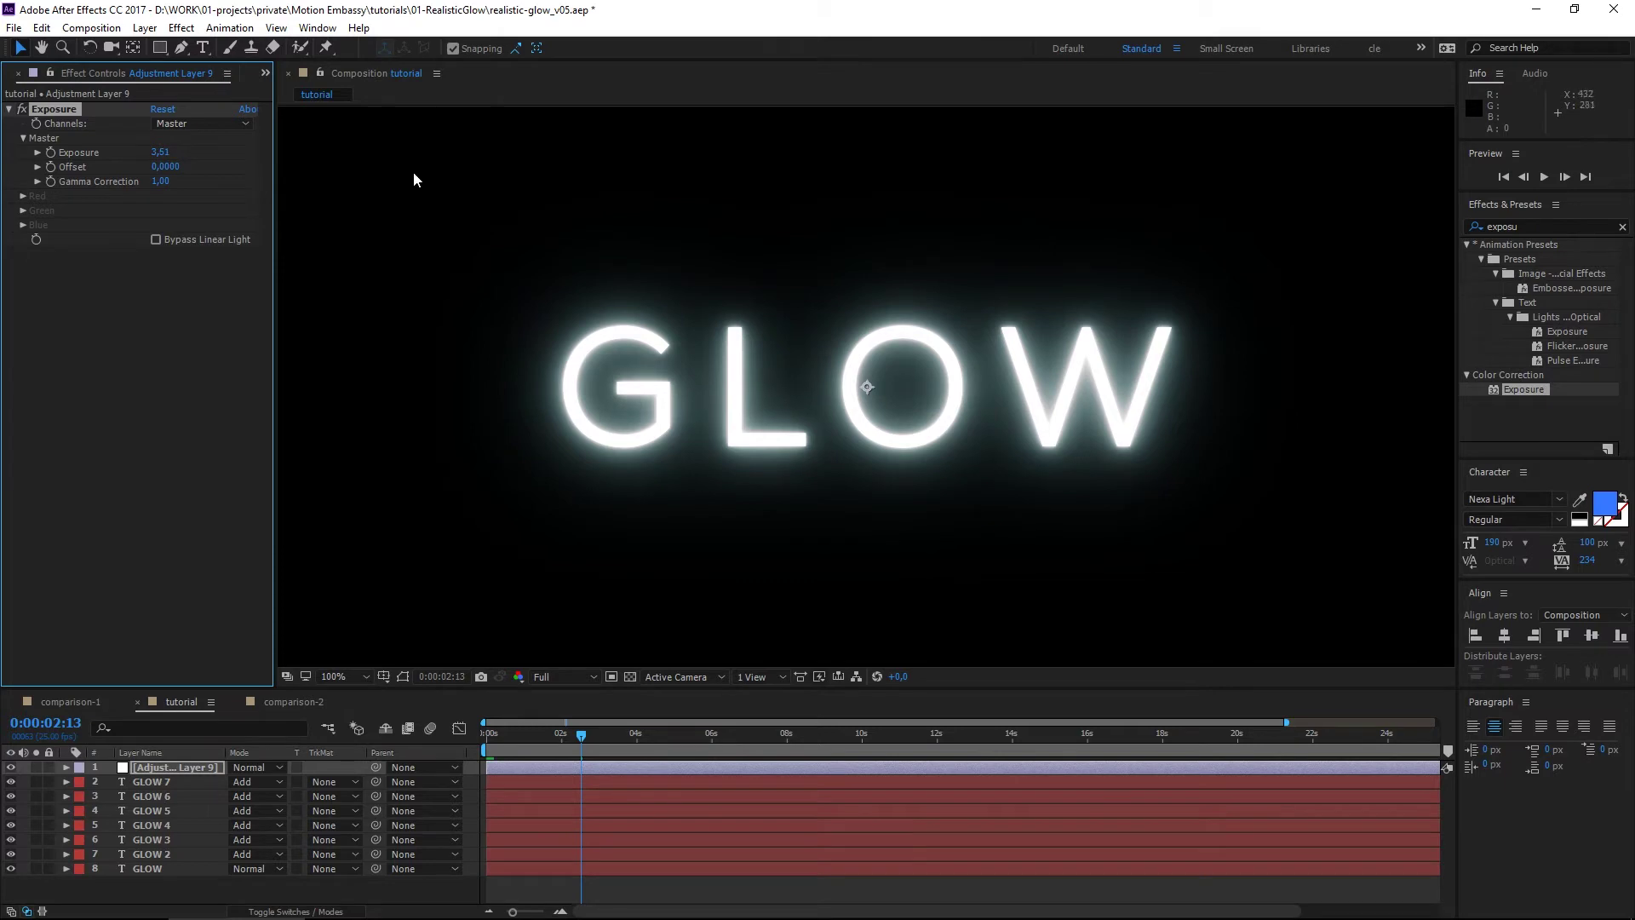
# Turn on the transparency grid in the composition view.
pyautogui.click(630, 677)
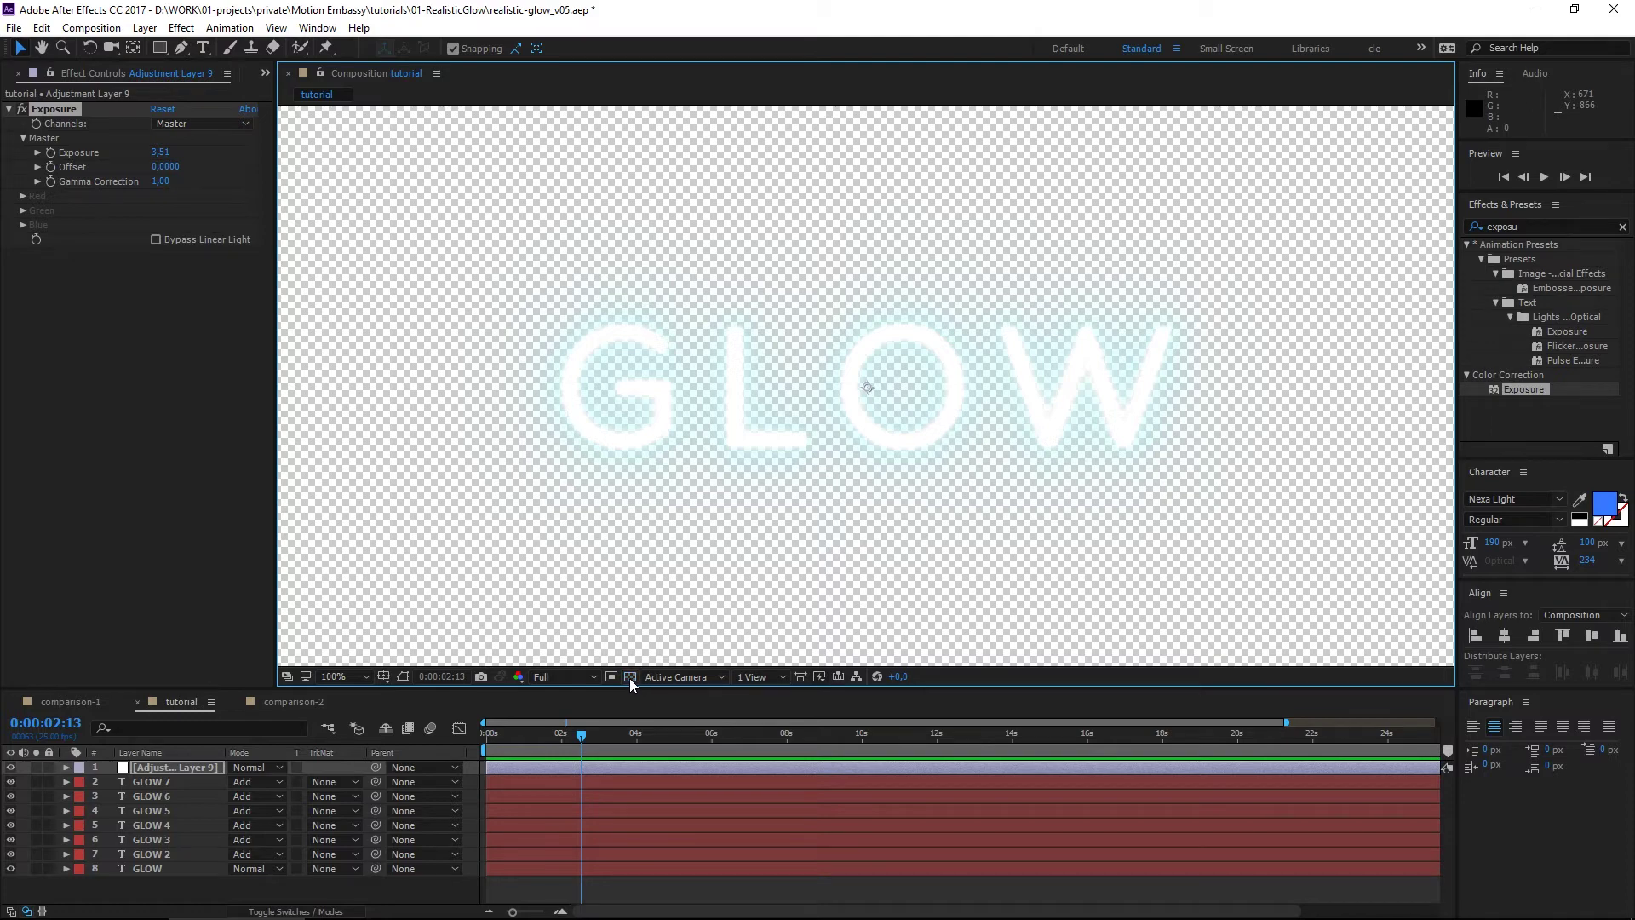
pyautogui.click(630, 678)
pyautogui.click(631, 679)
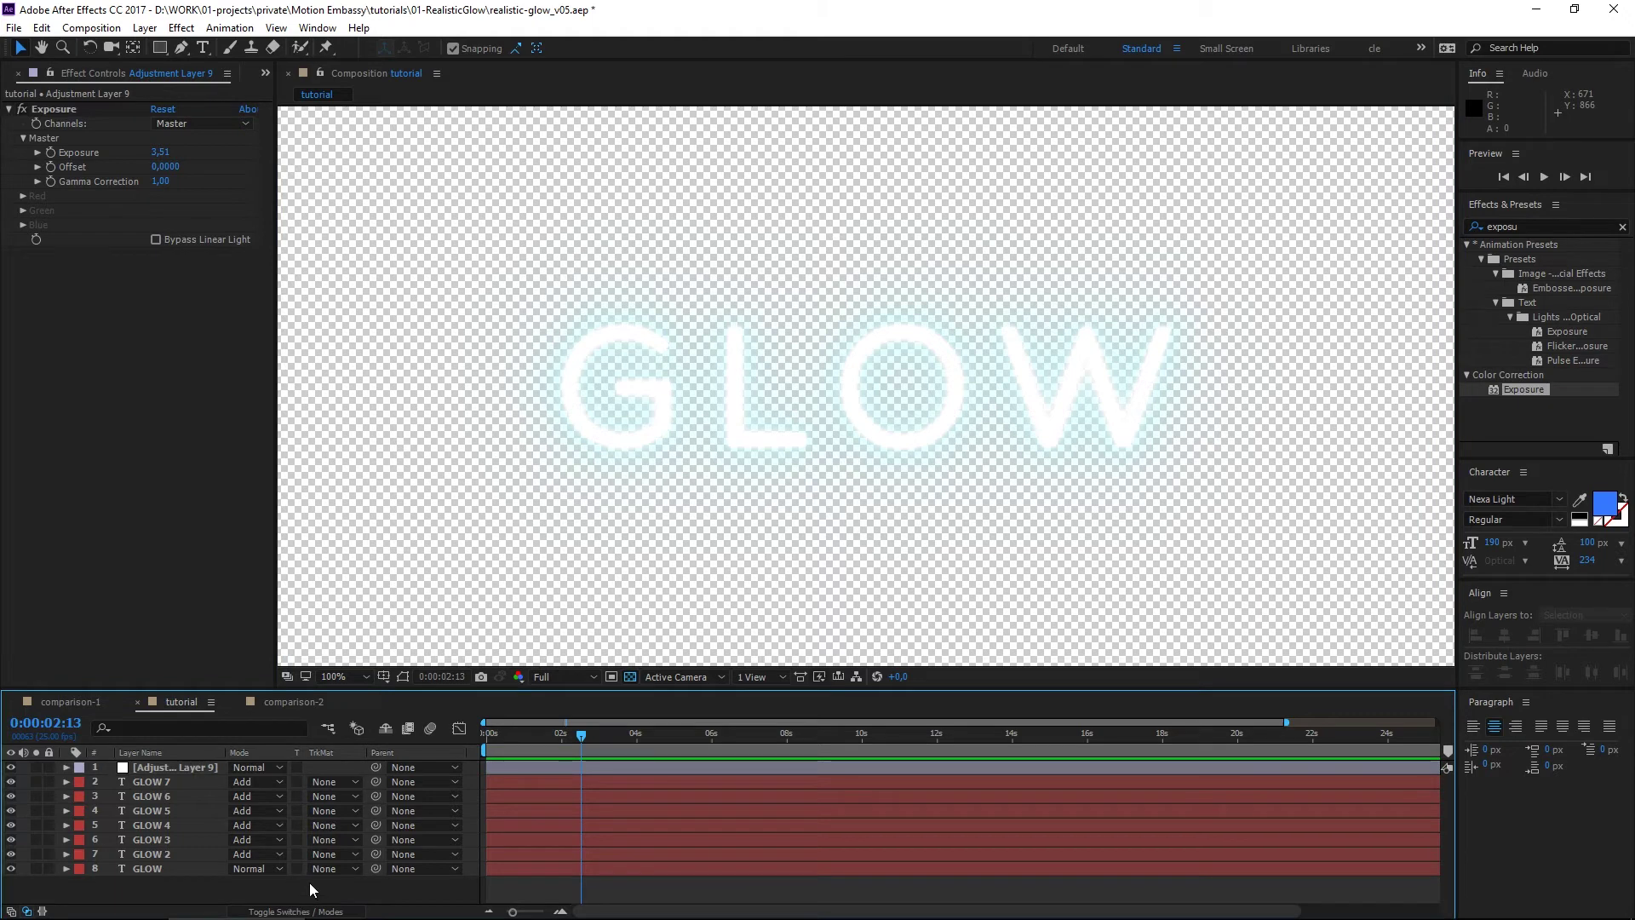
# Add a 1920 x 1080 px black solid beneath all layers and lower the adjustment layer's Exposure to 0.79.
pyautogui.hotkey('ctrl', 'y')
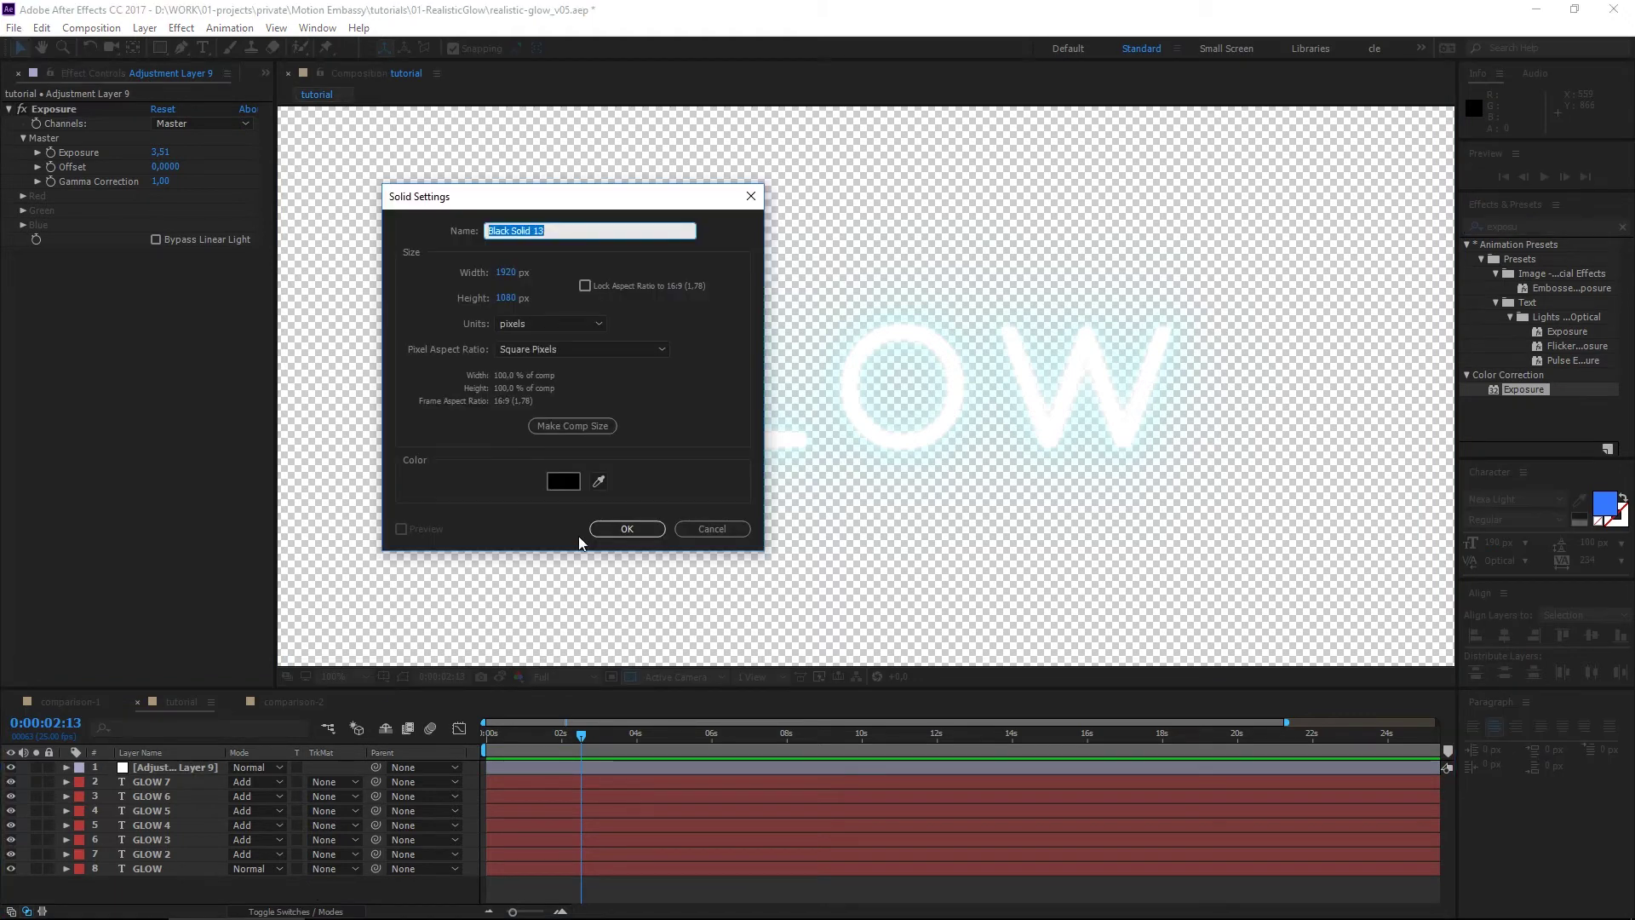
pyautogui.click(628, 529)
pyautogui.moveTo(146, 777); pyautogui.dragTo(147, 890)
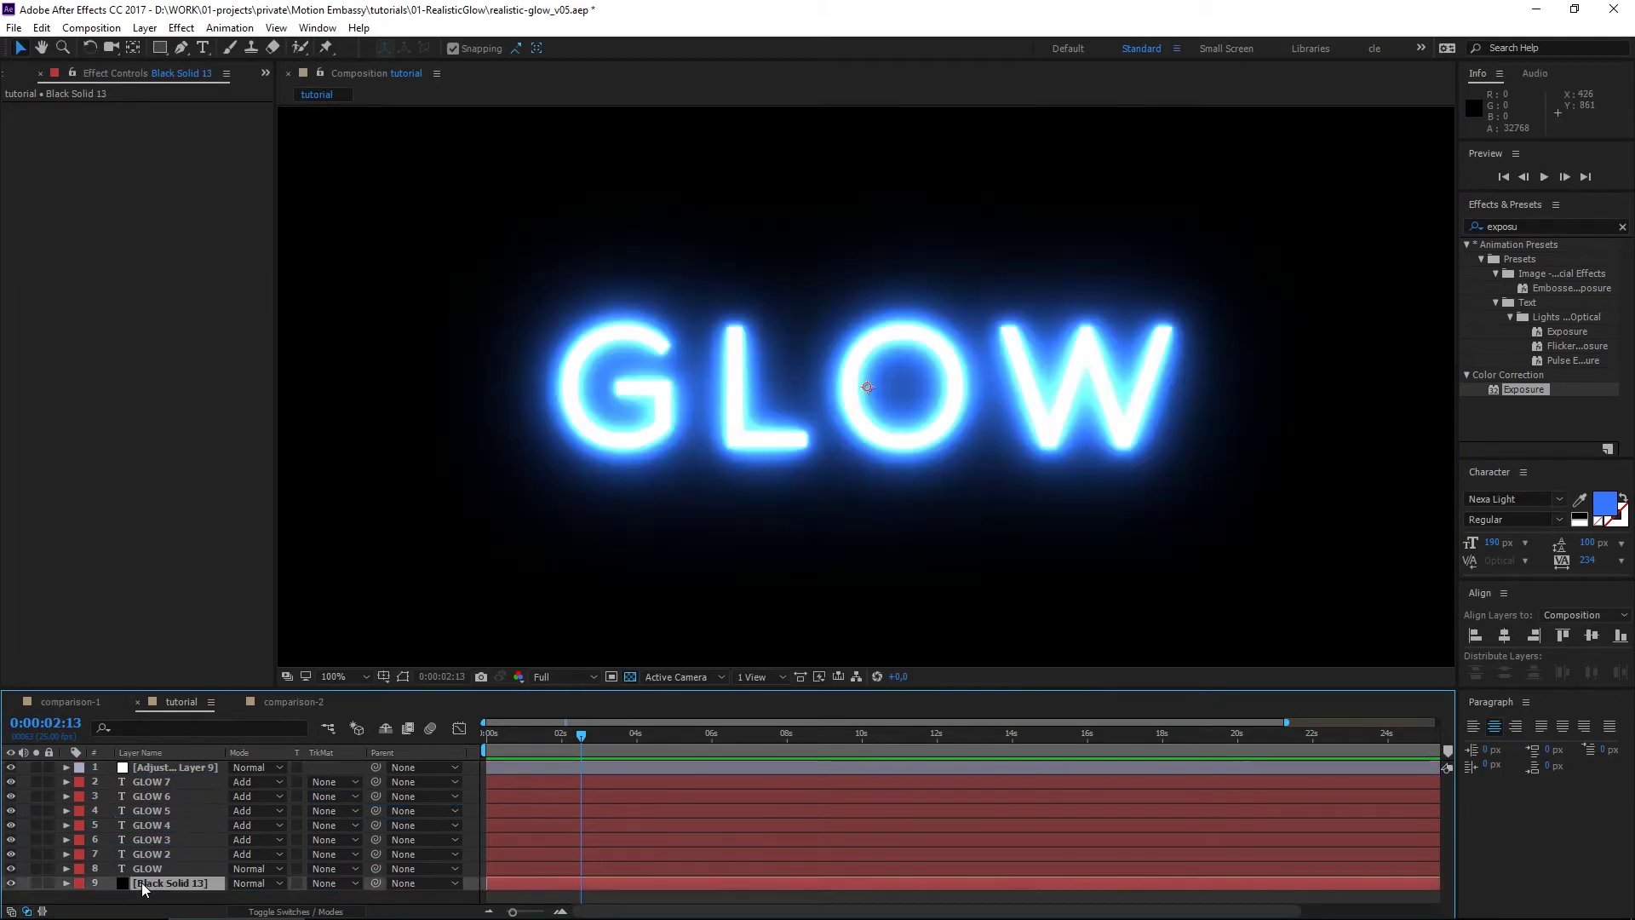
pyautogui.click(150, 768)
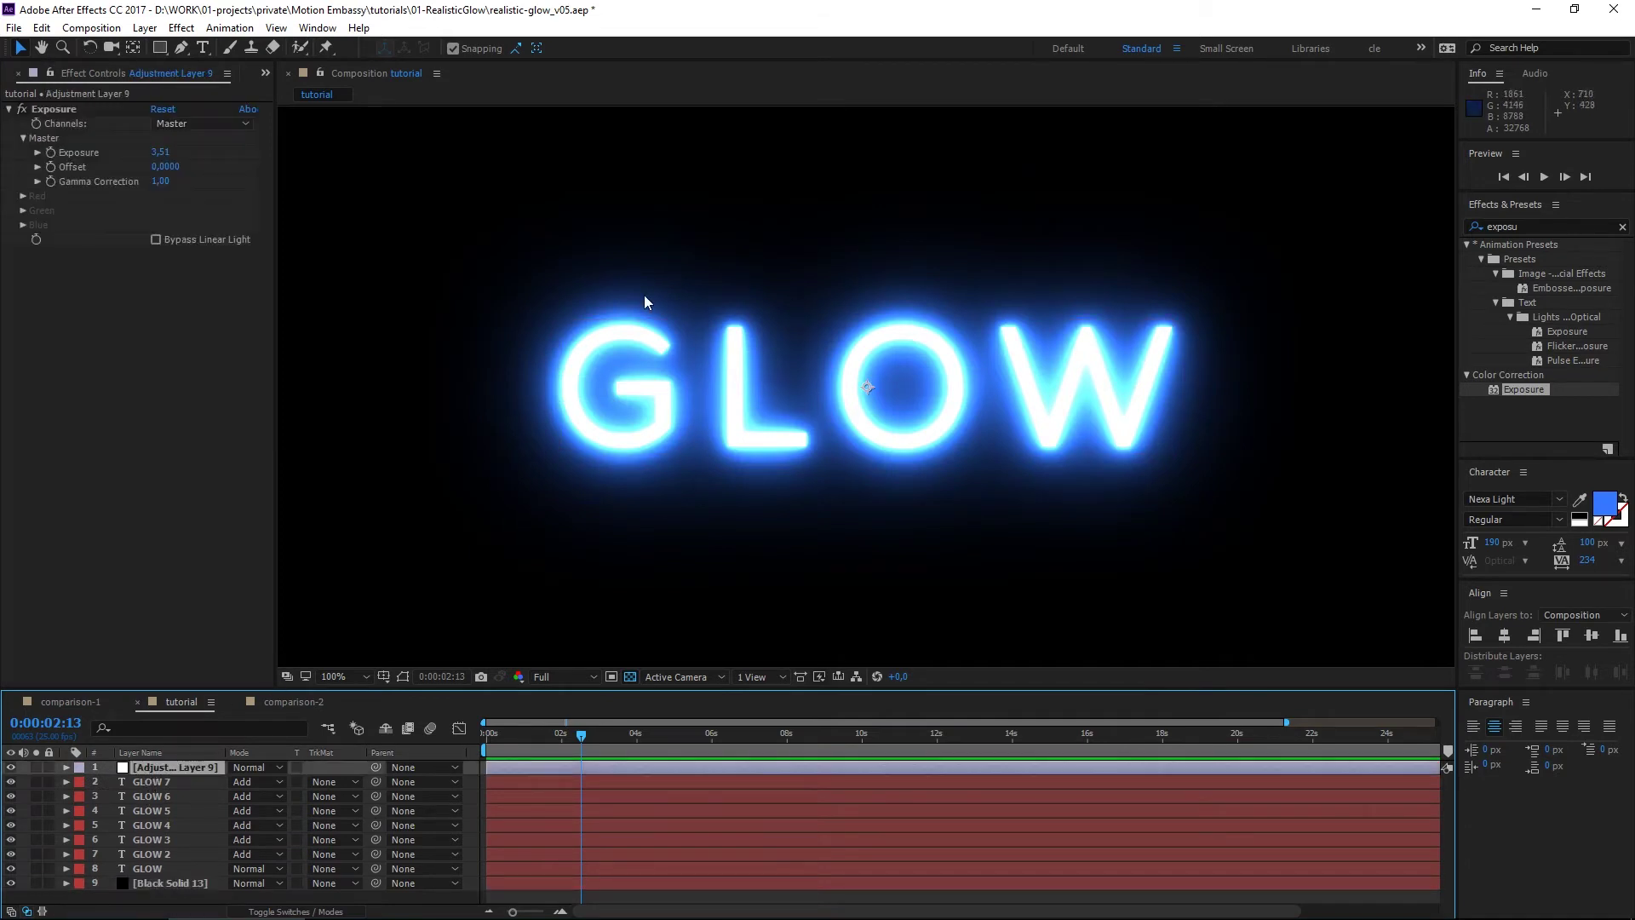
pyautogui.moveTo(158, 154); pyautogui.dragTo(103, 332)
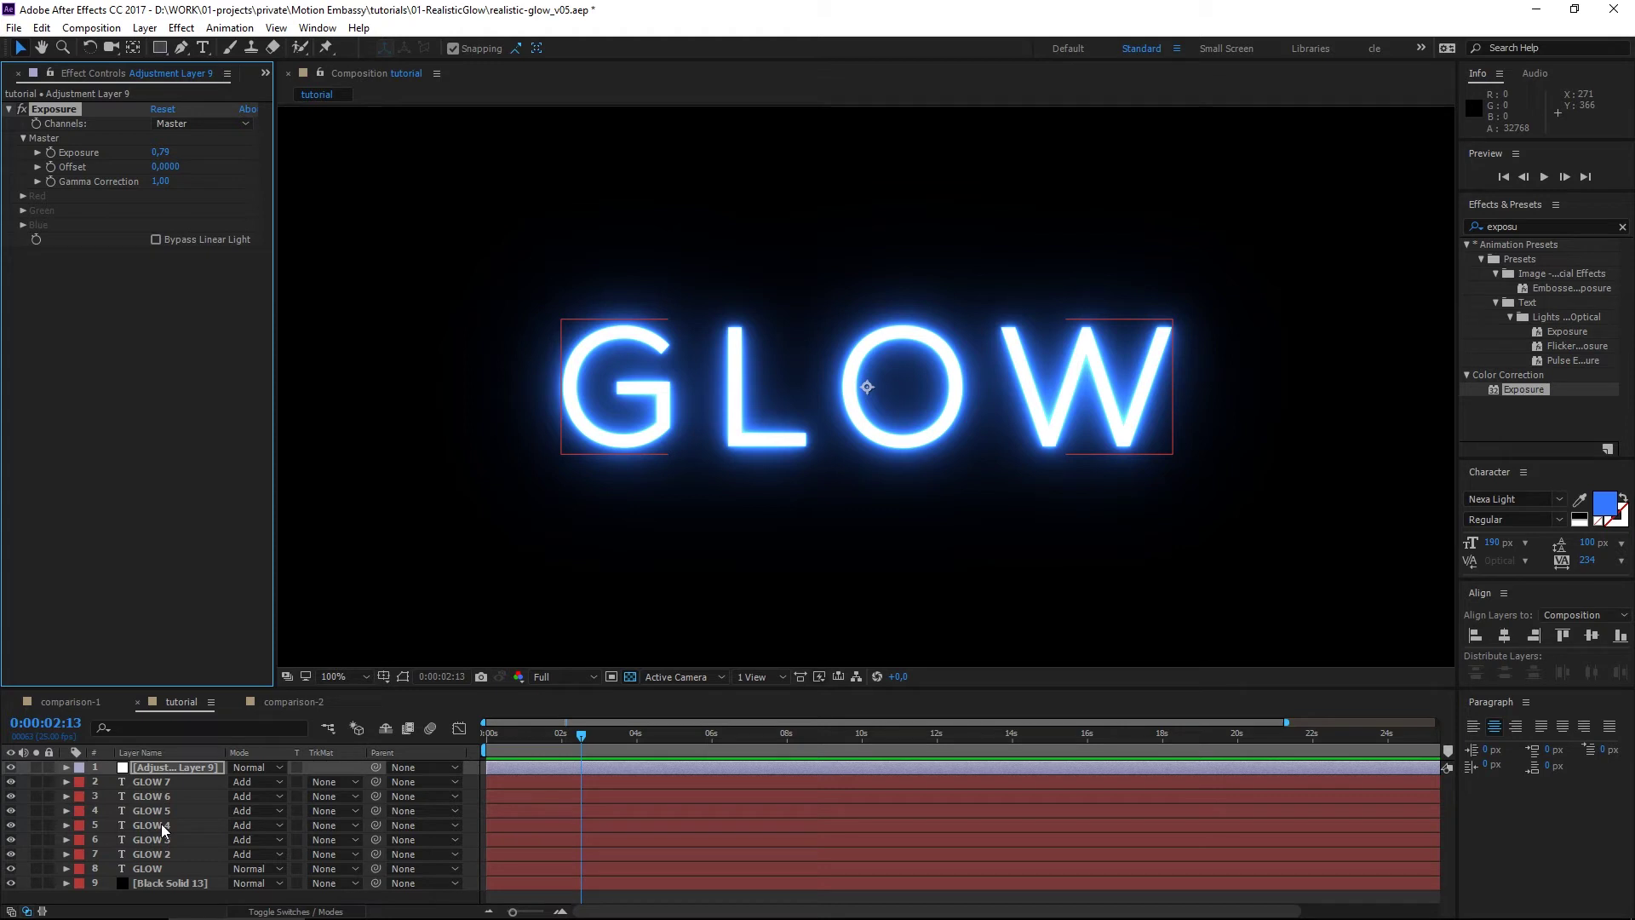
# Delete the adjustment layer, the black solid and layers GLOW 2 to GLOW 7, keeping only the original GLOW layer.
pyautogui.keyDown('shift'); pyautogui.click(153, 883); pyautogui.keyUp('shift')
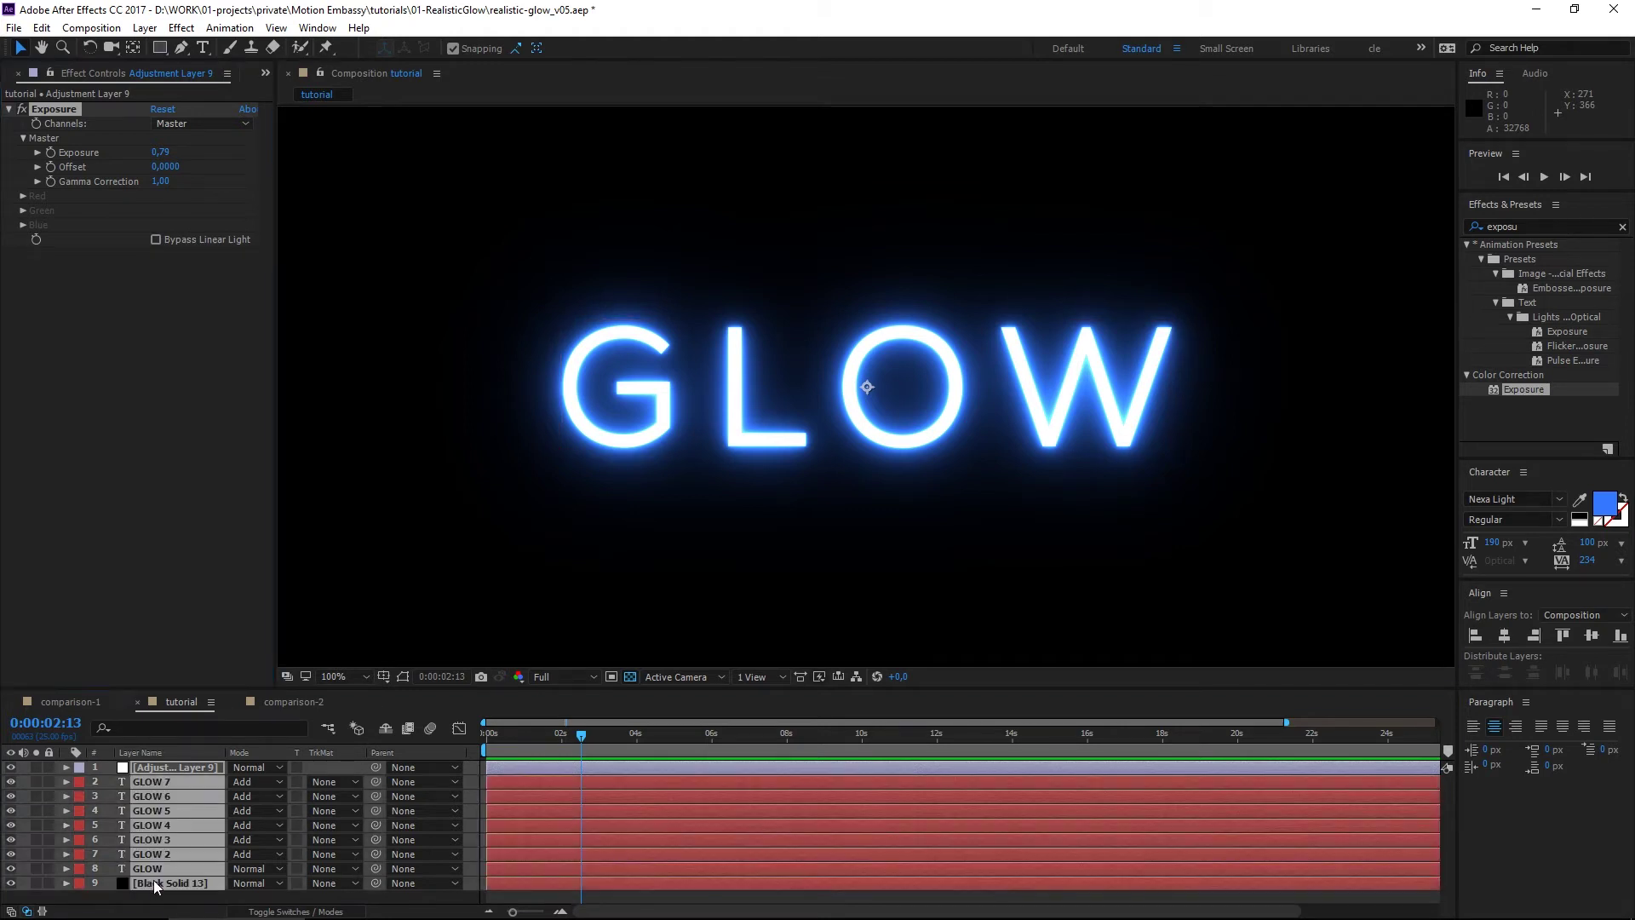
pyautogui.keyDown('ctrl'); pyautogui.click(150, 870); pyautogui.keyUp('ctrl')
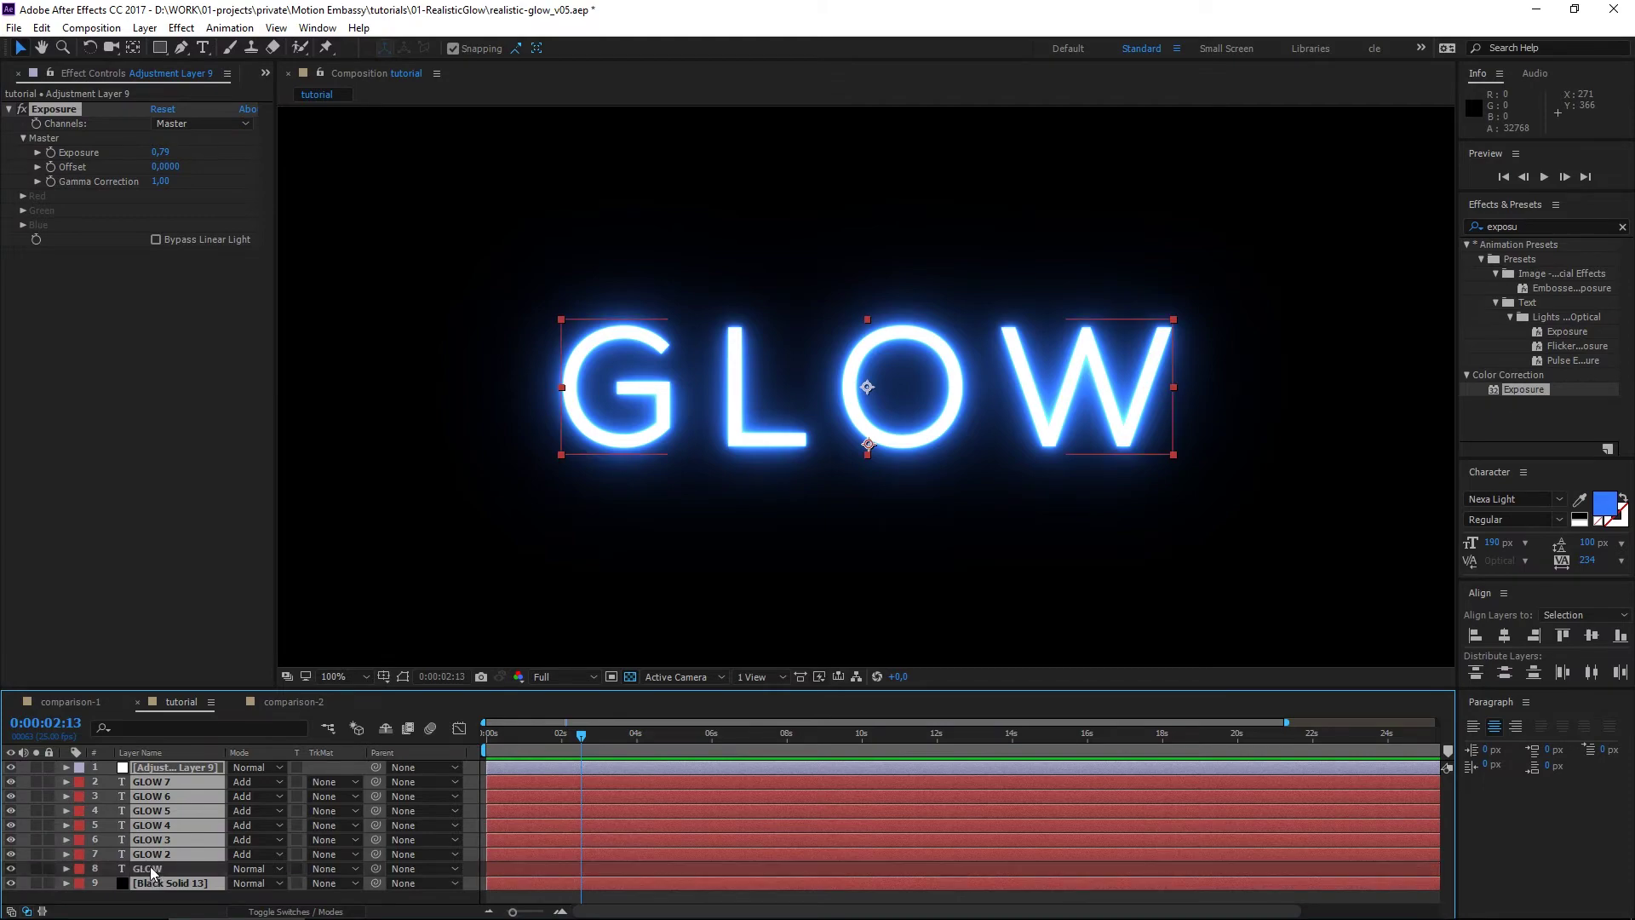
pyautogui.press('Delete')
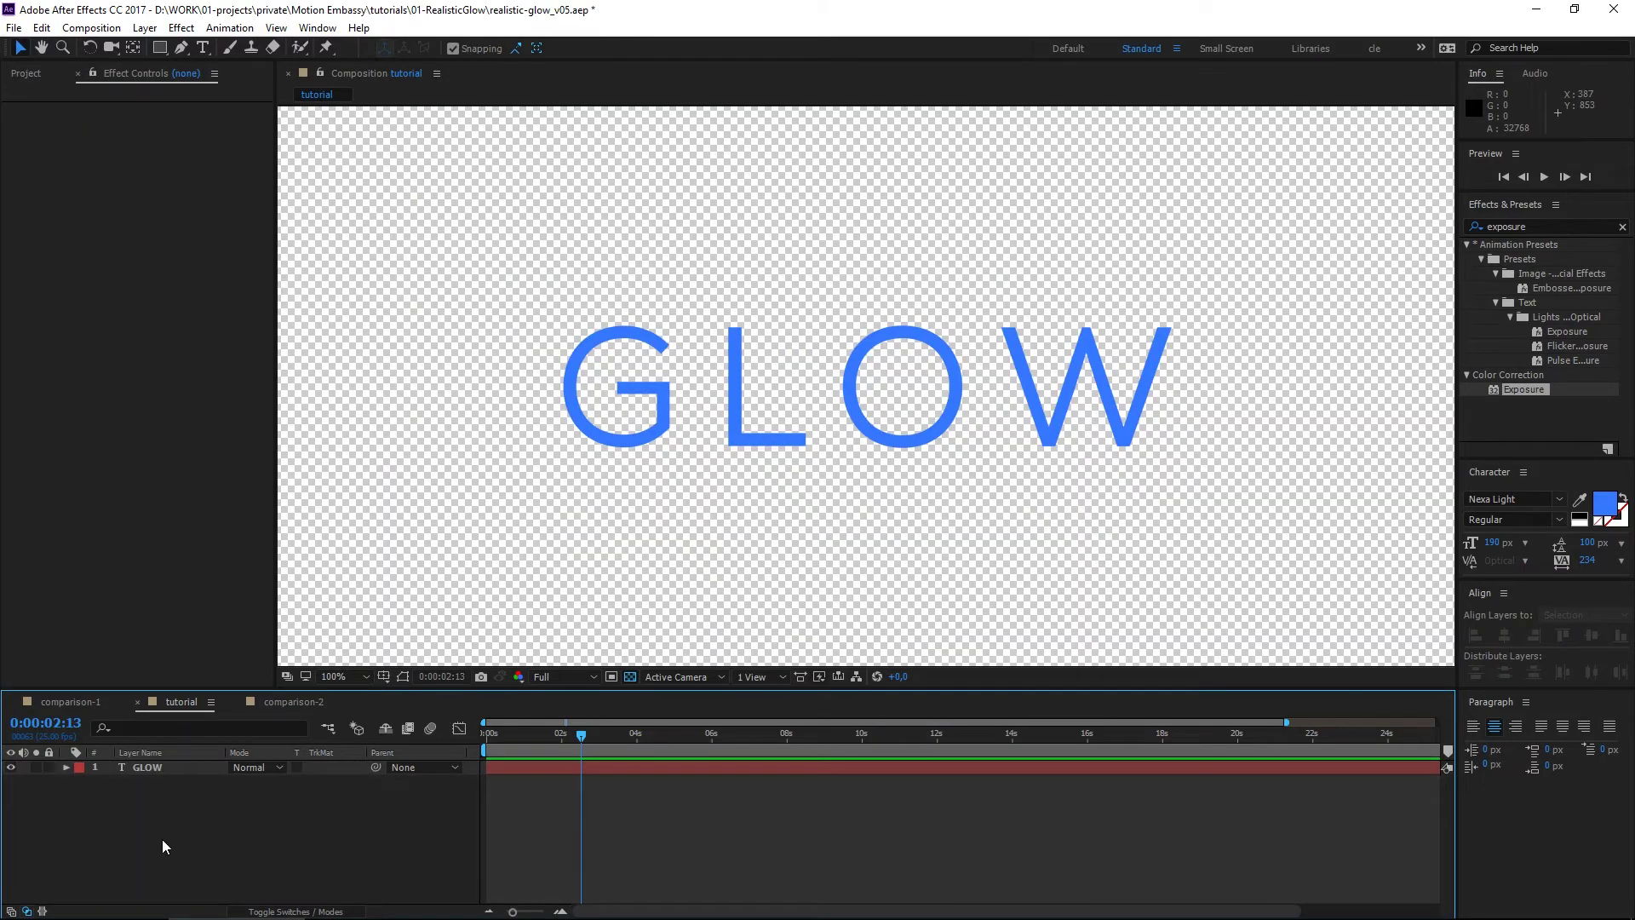
# Apply the Solid Composite effect to the GLOW layer and set its color to black (000000).
pyautogui.click(151, 770)
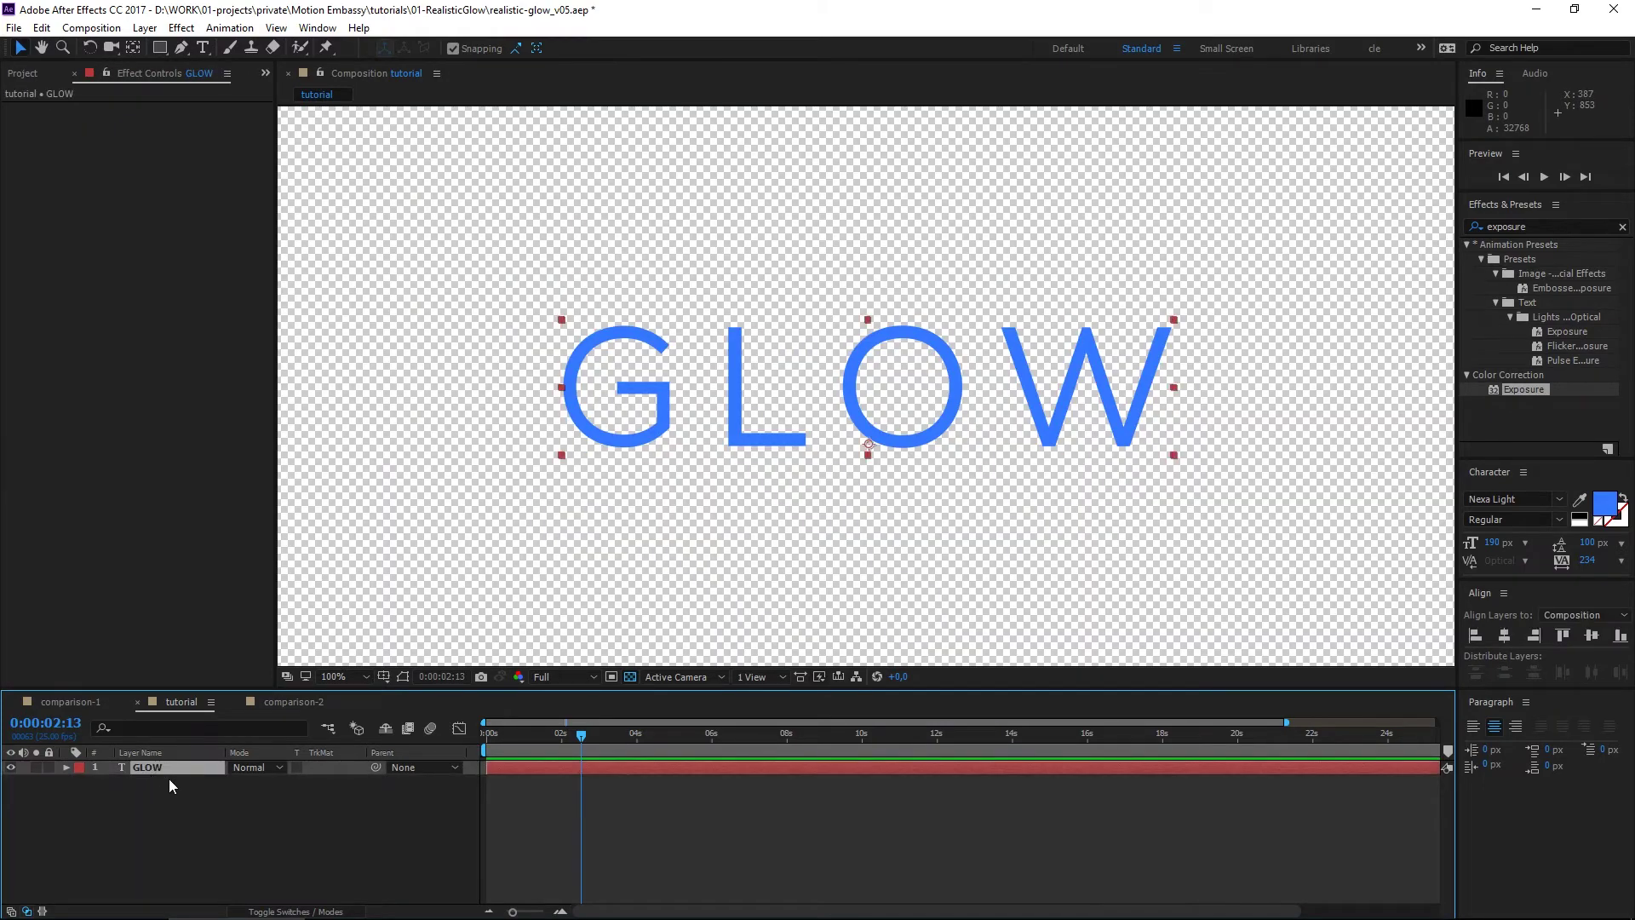
pyautogui.click(1548, 226)
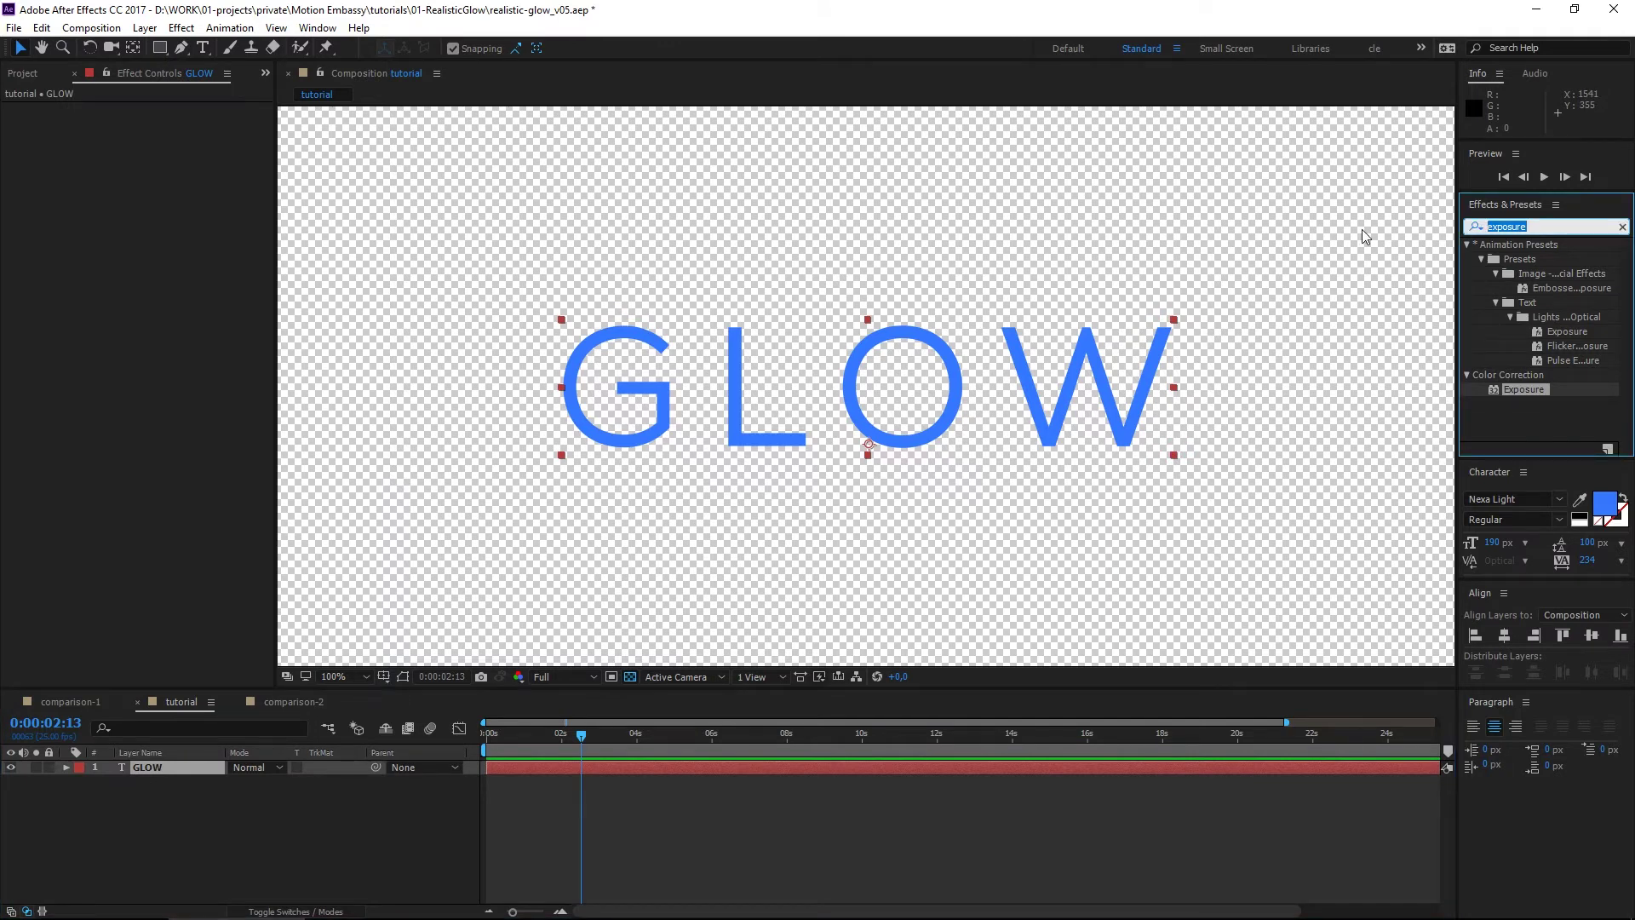
pyautogui.write('solid com')
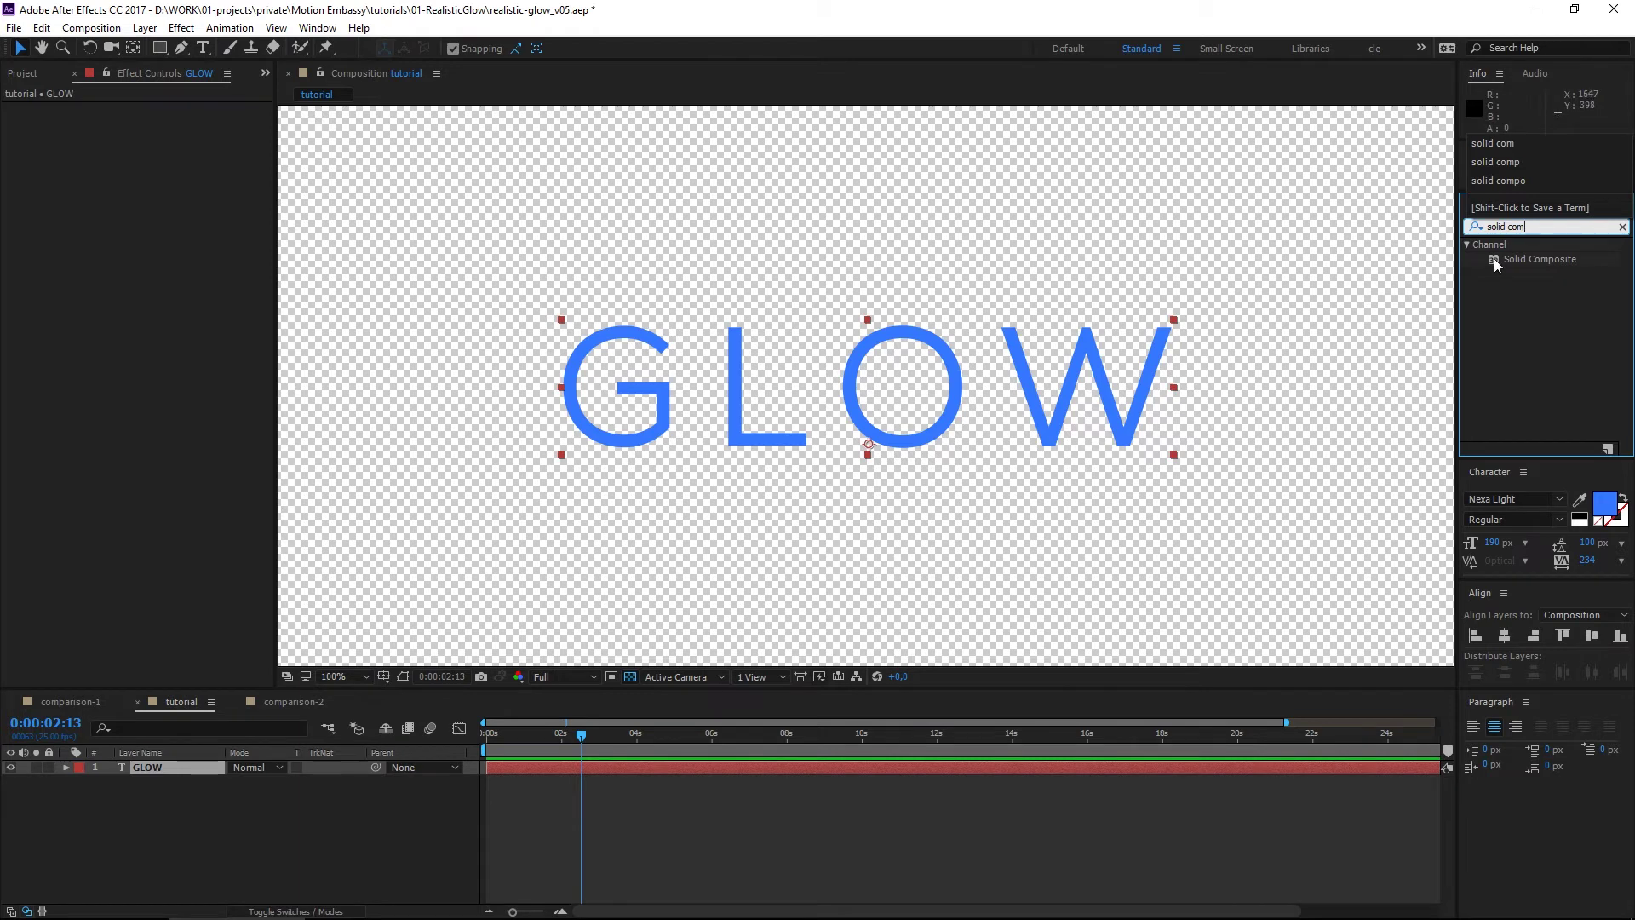
pyautogui.moveTo(1540, 259); pyautogui.dragTo(197, 250)
pyautogui.click(159, 138)
pyautogui.click(657, 755)
pyautogui.moveTo(658, 754); pyautogui.dragTo(630, 814)
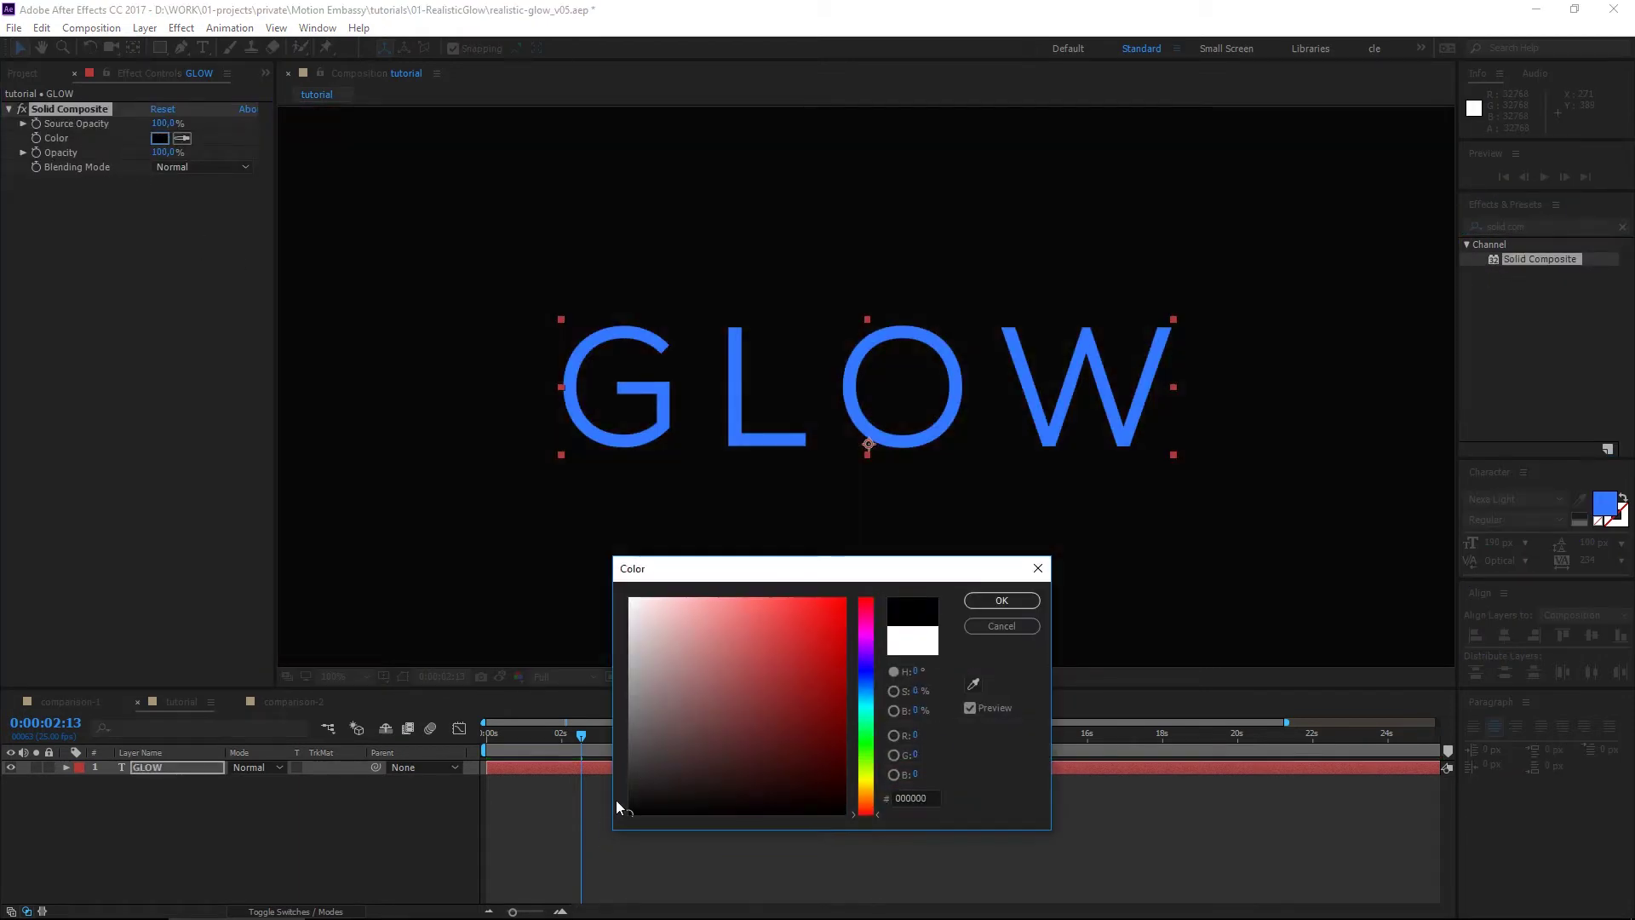
pyautogui.click(1002, 600)
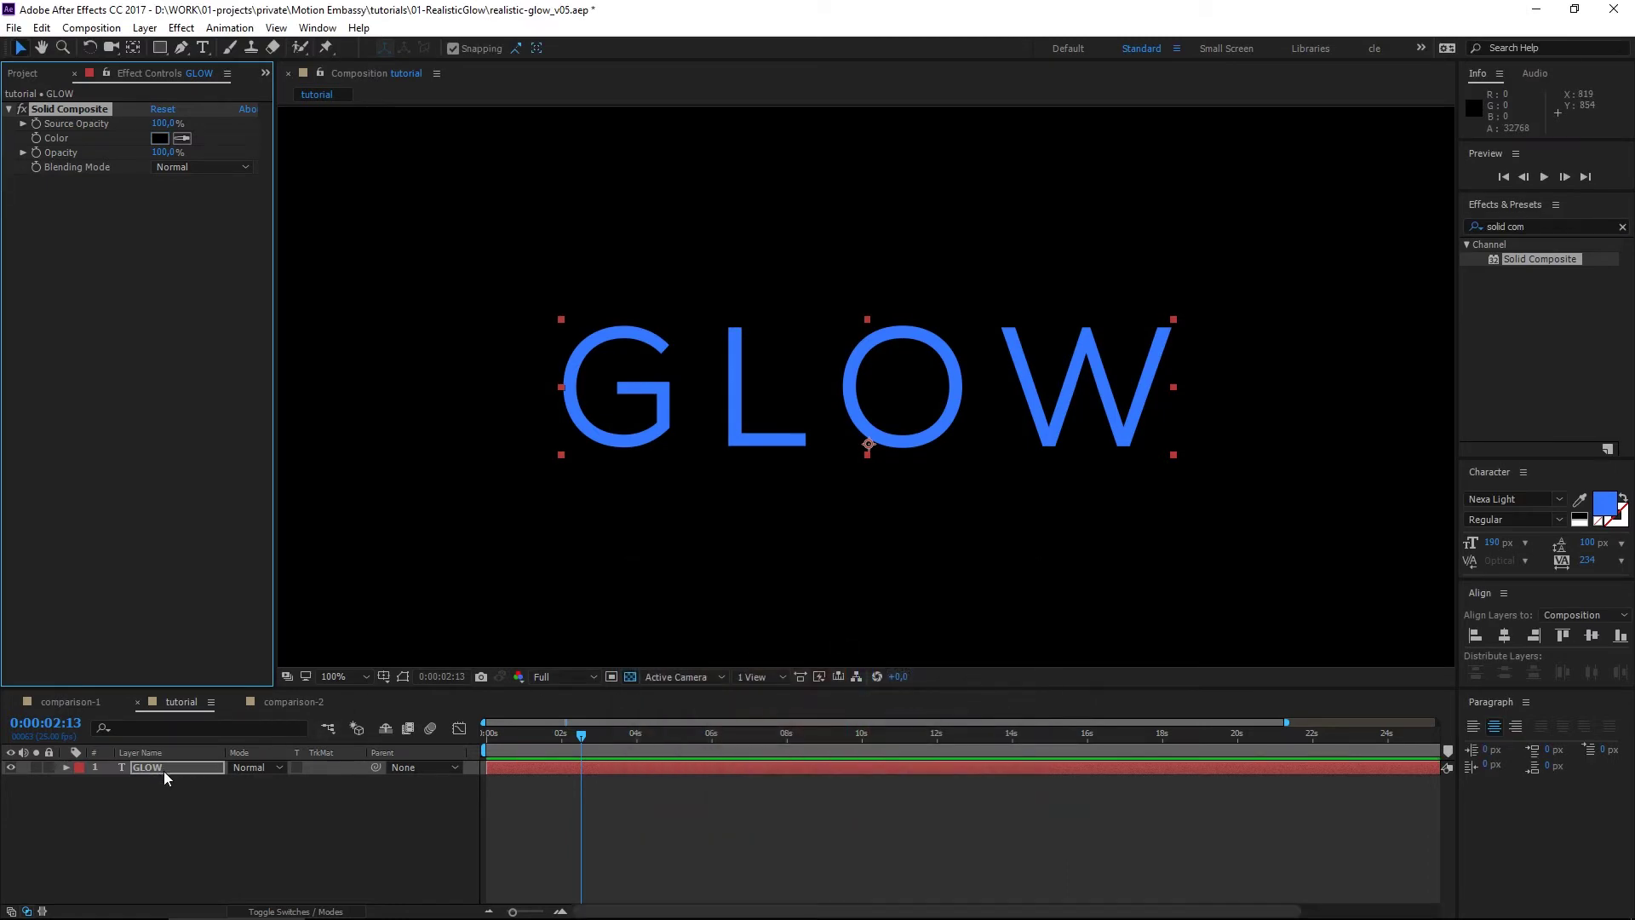
# Apply Fast Box Blur to the GLOW layer with a blur radius of 66.
pyautogui.click(1533, 227)
pyautogui.write('fast box')
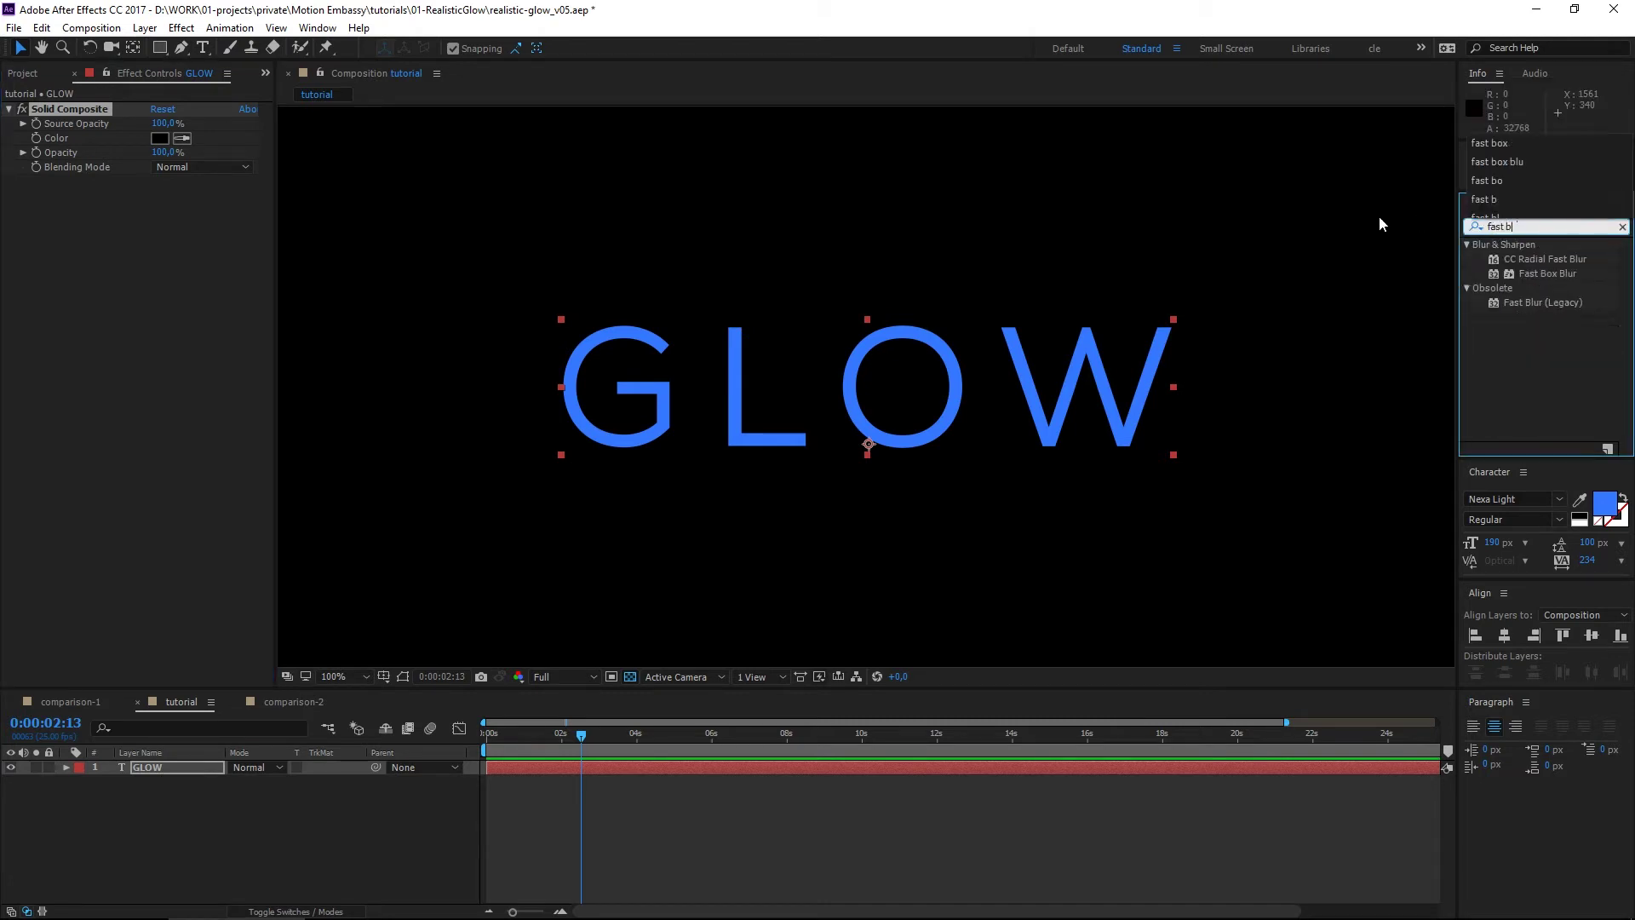
pyautogui.doubleClick(1490, 257)
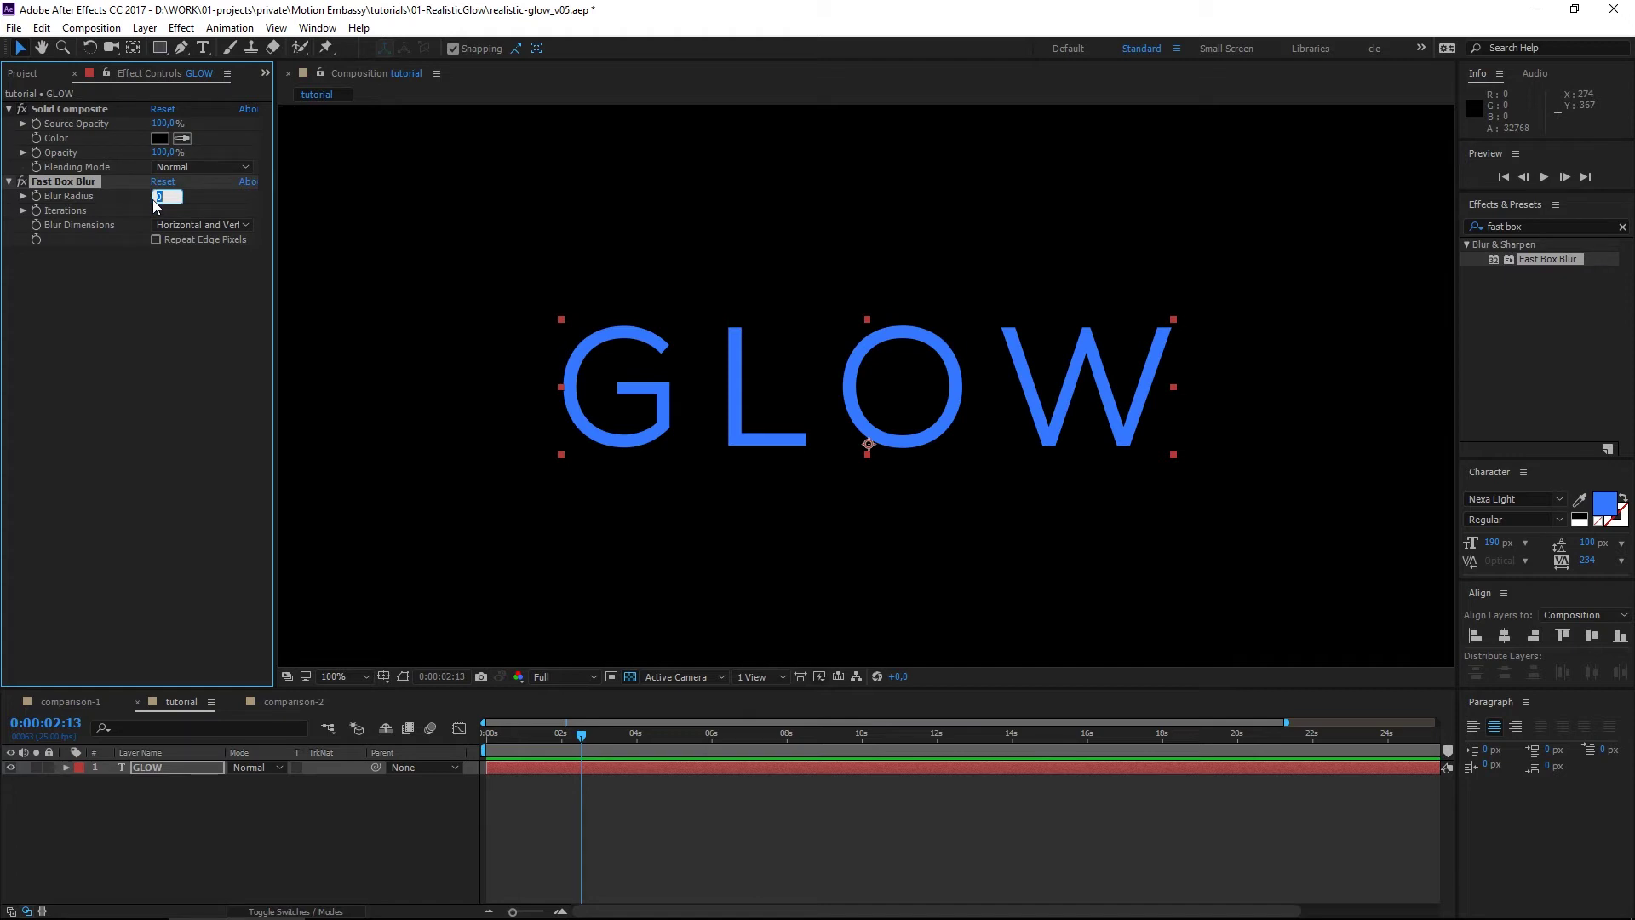
pyautogui.write('66')
pyautogui.press('Return')
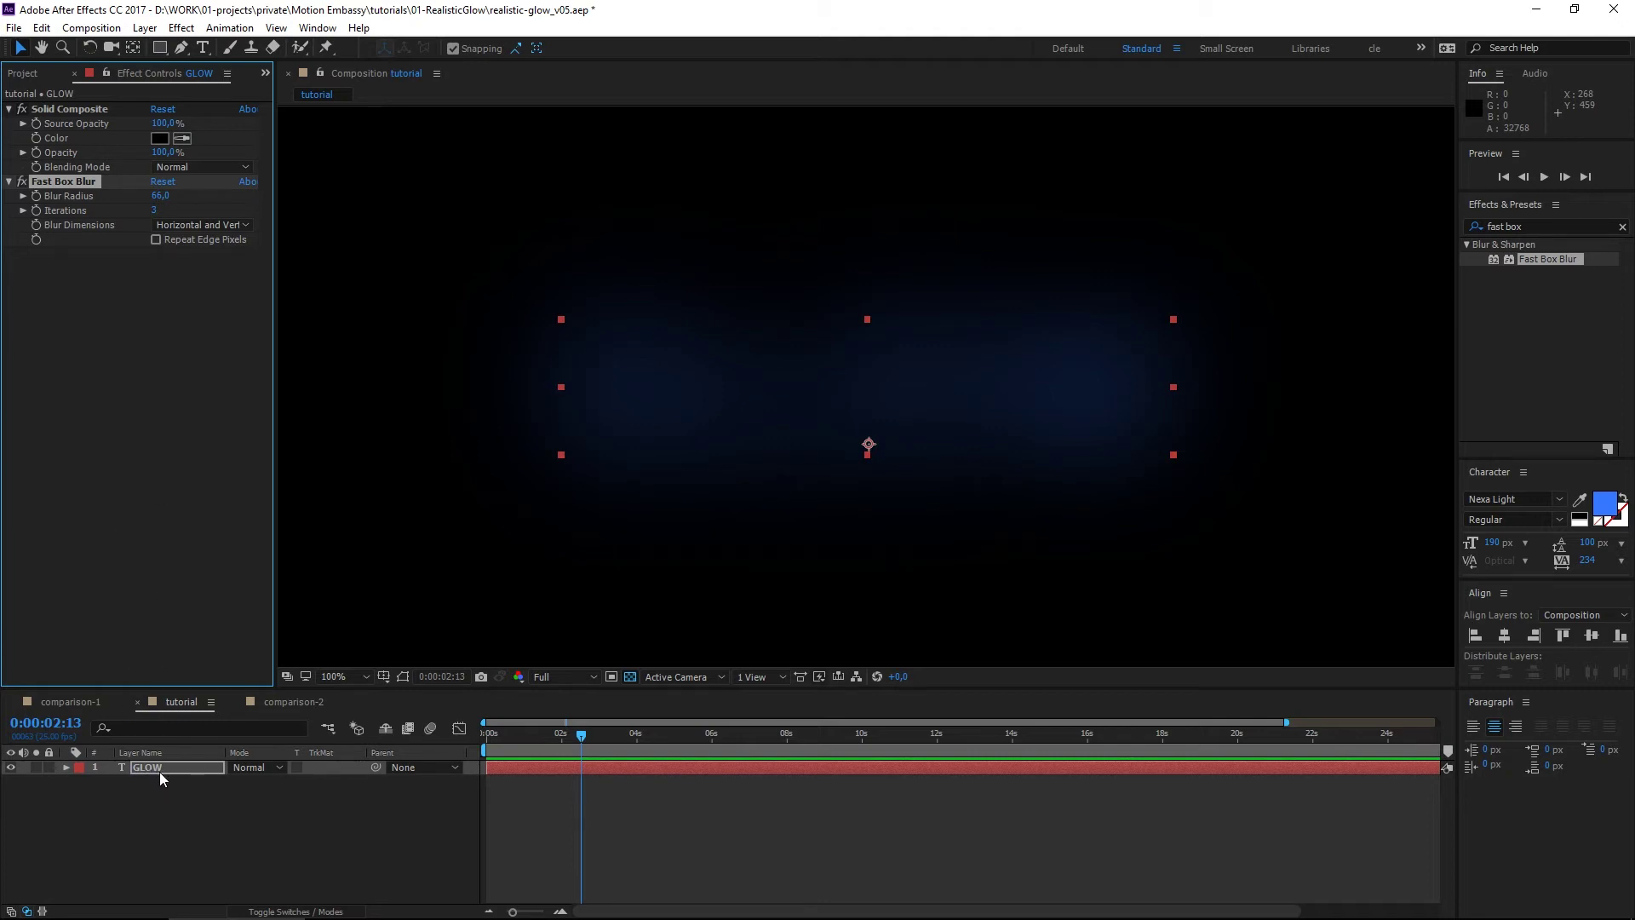
# Apply the CC Composite effect to the GLOW layer and set Composite Original to Add.
pyautogui.doubleClick(1507, 226)
pyautogui.click(1505, 225)
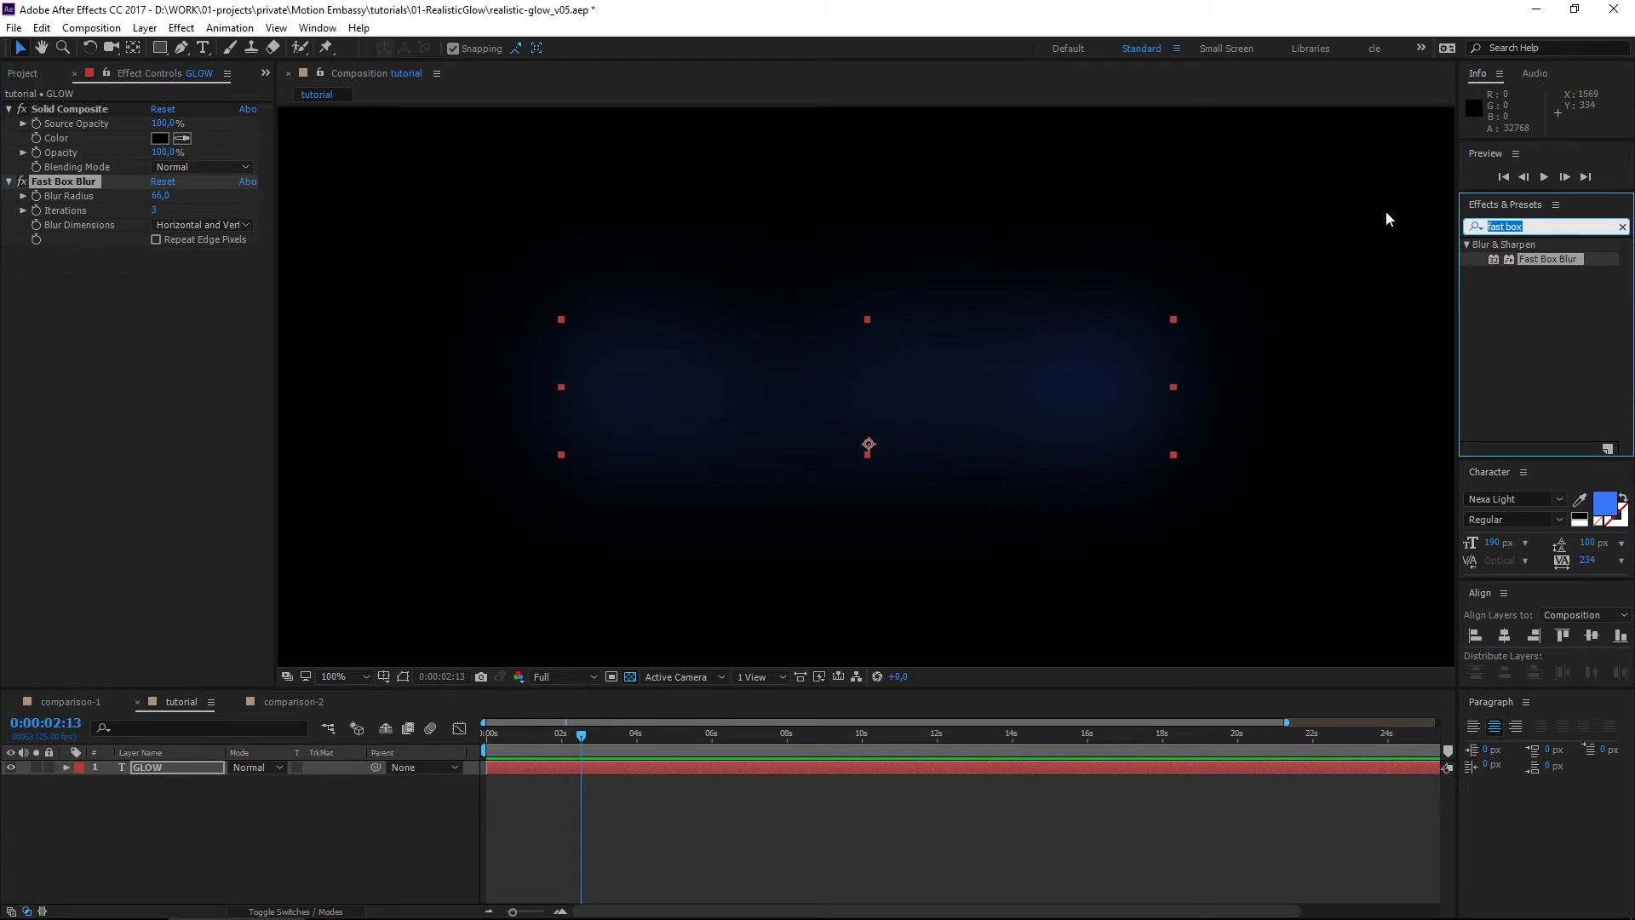
pyautogui.write('cc comp')
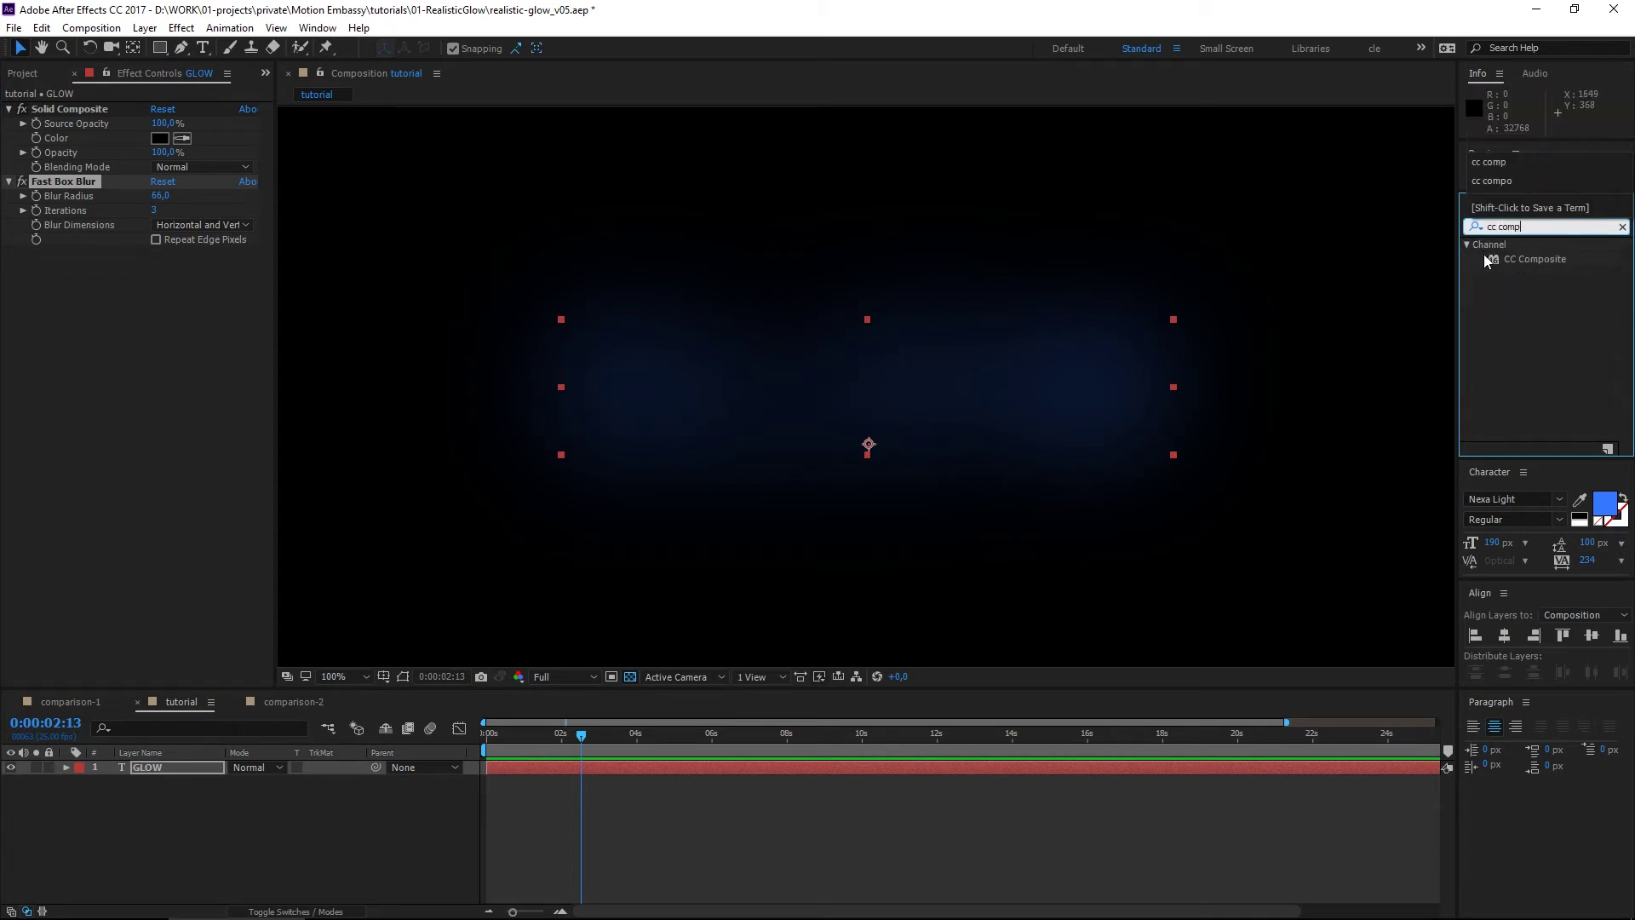
pyautogui.doubleClick(1495, 258)
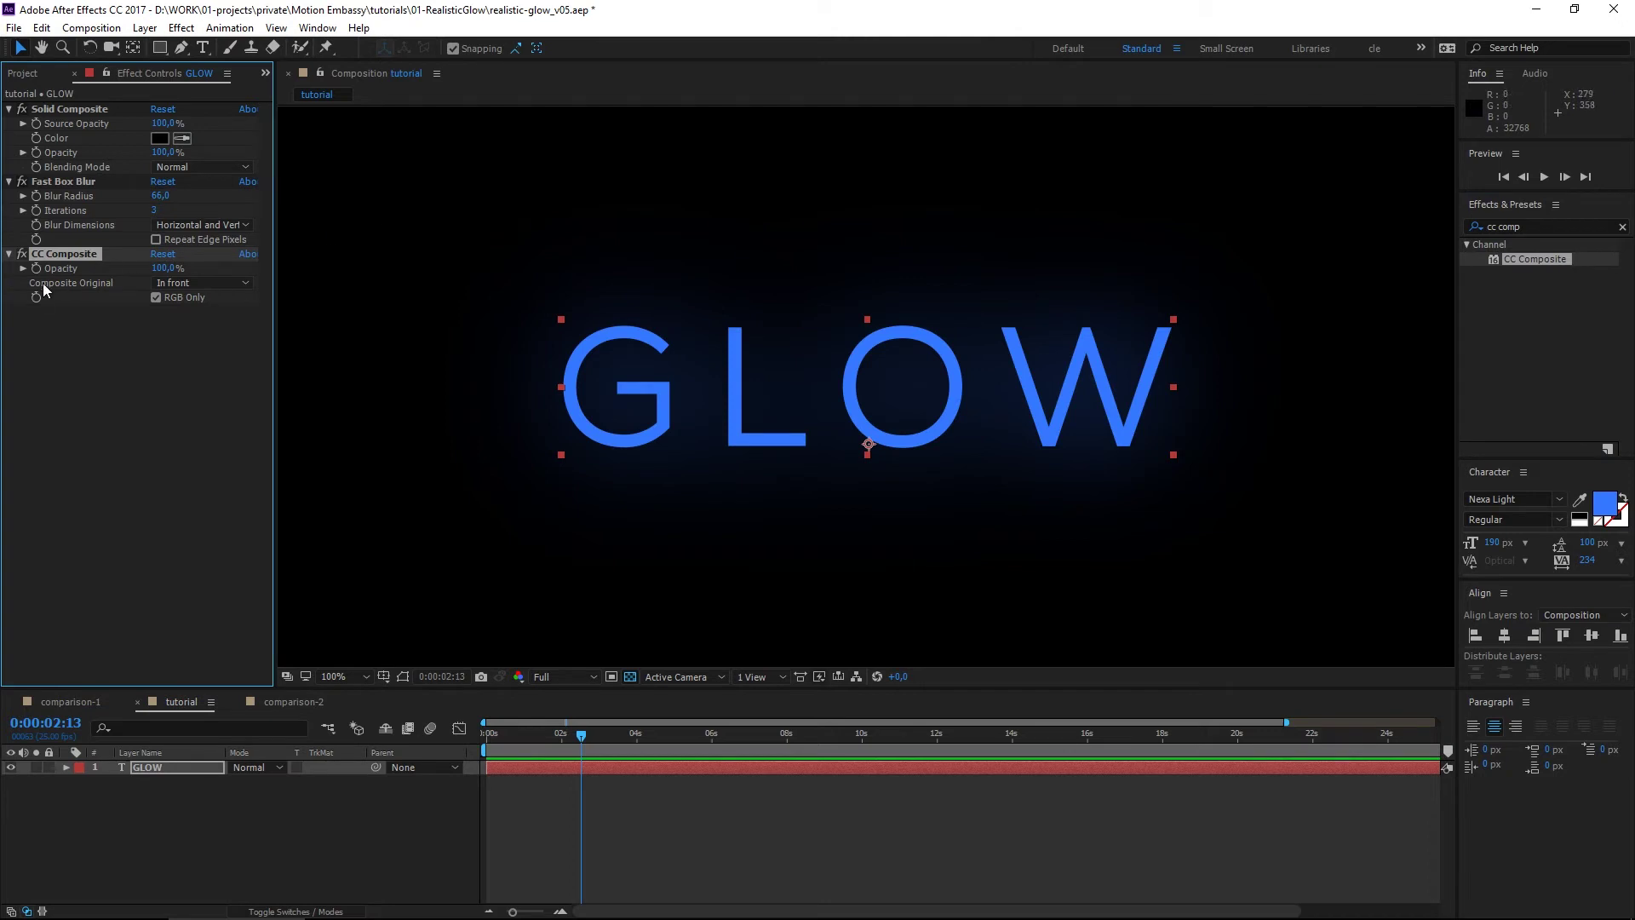
pyautogui.click(182, 282)
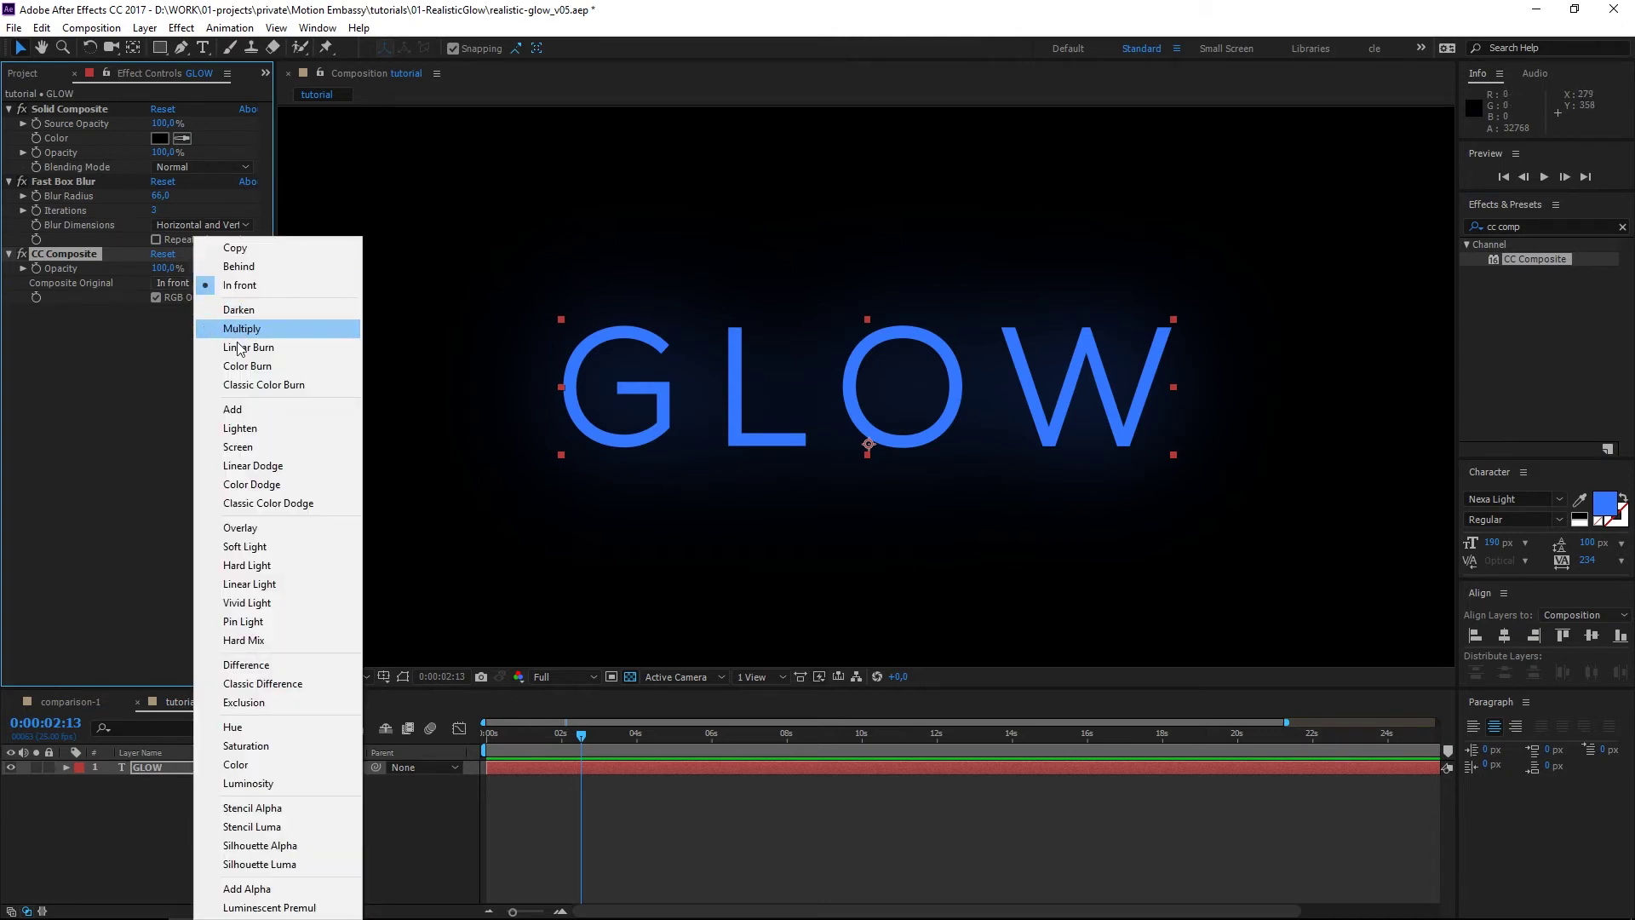
pyautogui.click(246, 413)
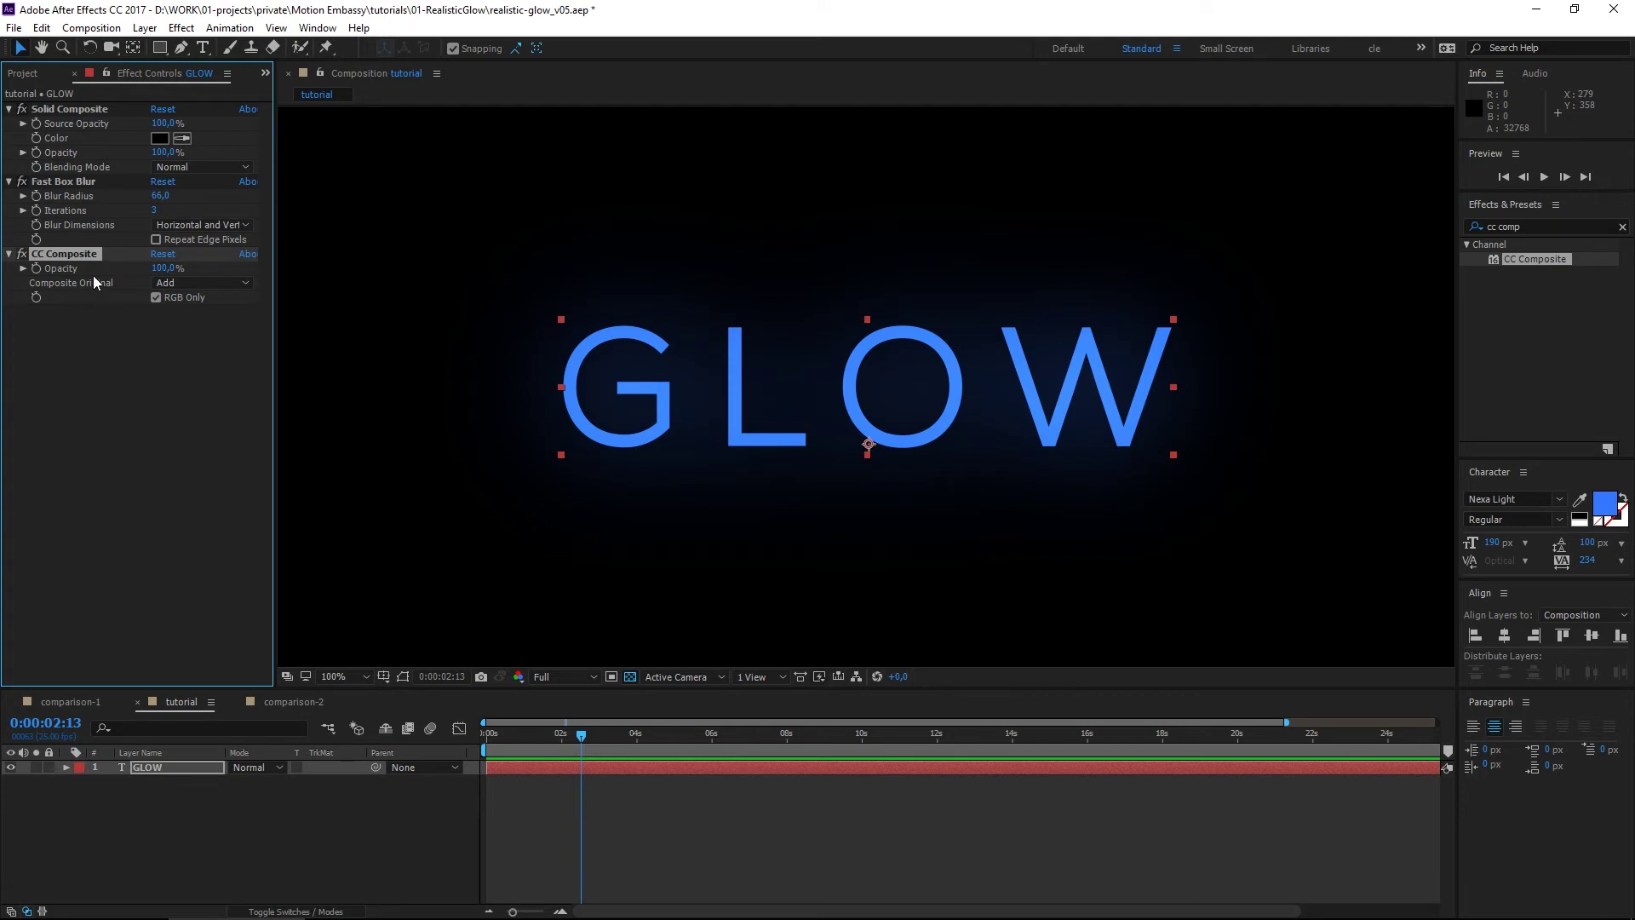
# Duplicate the Fast Box Blur and CC Composite effects together and set the duplicated blur's radius to 27.
pyautogui.click(65, 183)
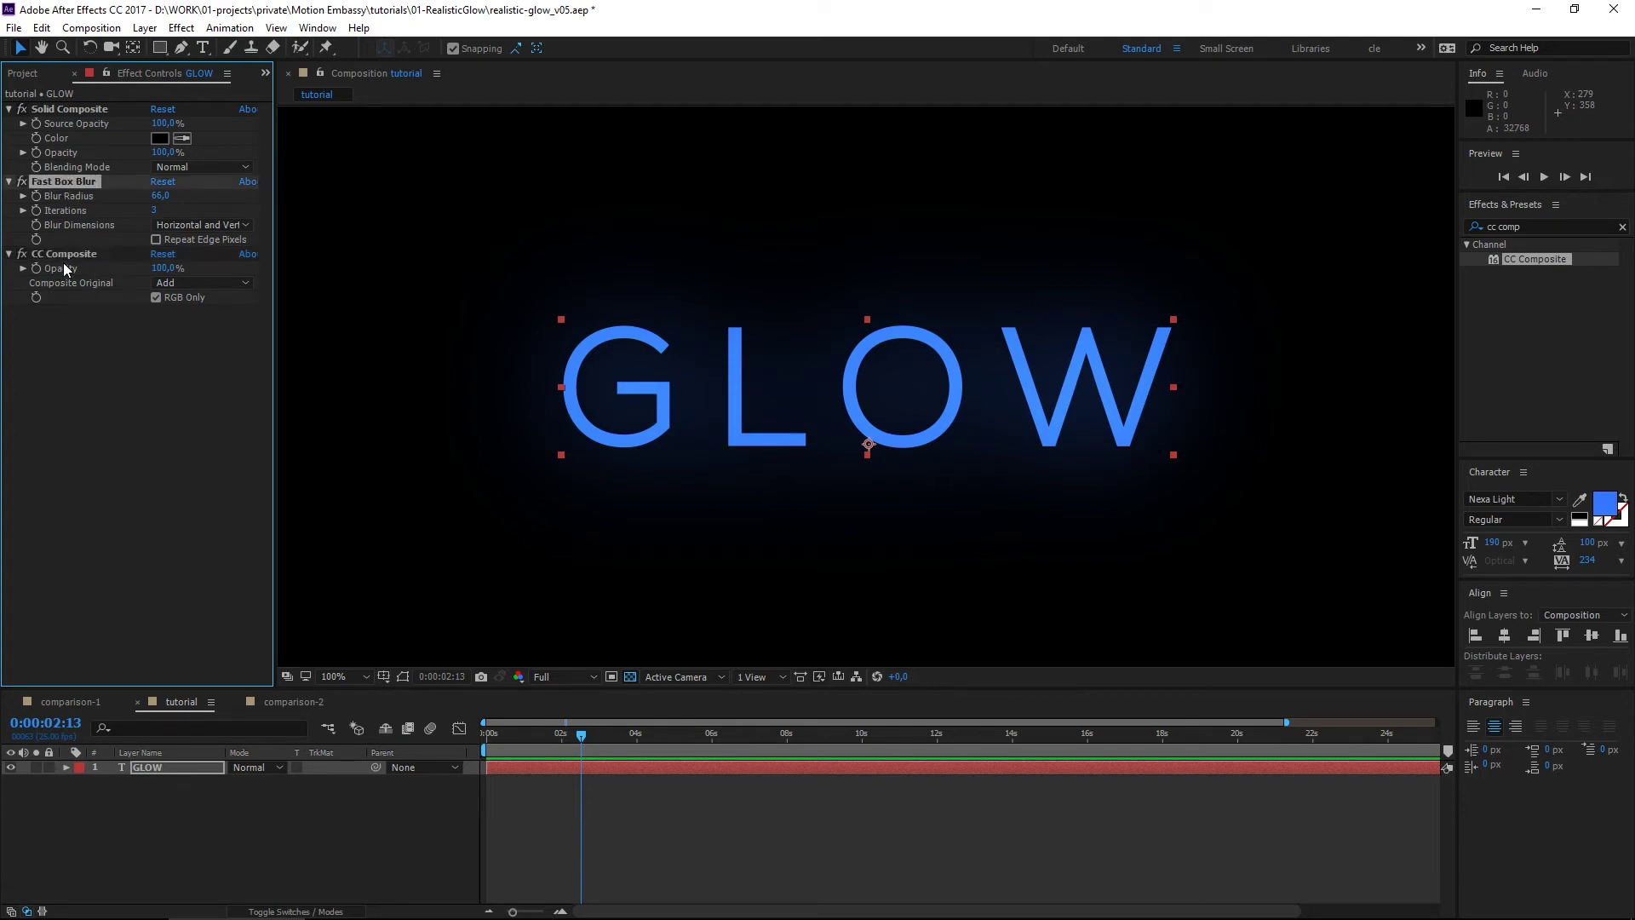
pyautogui.keyDown('ctrl'); pyautogui.click(60, 254); pyautogui.keyUp('ctrl')
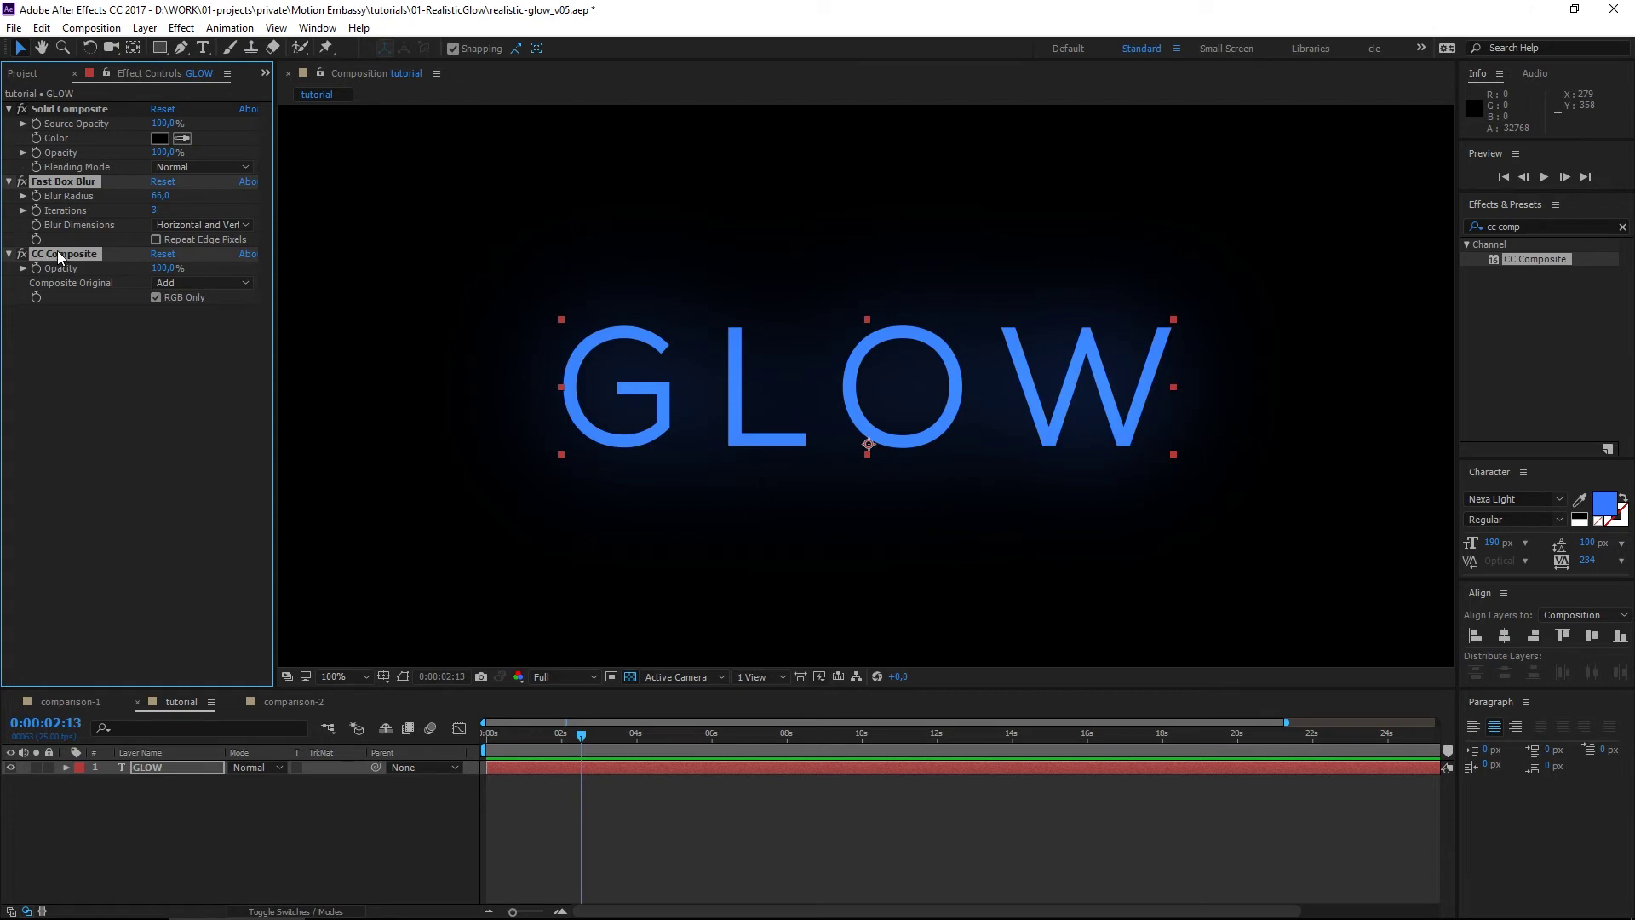
pyautogui.hotkey('ctrl', 'd')
pyautogui.moveTo(73, 259); pyautogui.dragTo(70, 361)
pyautogui.click(188, 334)
pyautogui.click(159, 329)
pyautogui.write('27')
pyautogui.press('Return')
# Duplicate the second blur and composite pair and set the new blur's radius to 12.
pyautogui.keyDown('ctrl'); pyautogui.click(84, 385); pyautogui.keyUp('ctrl')
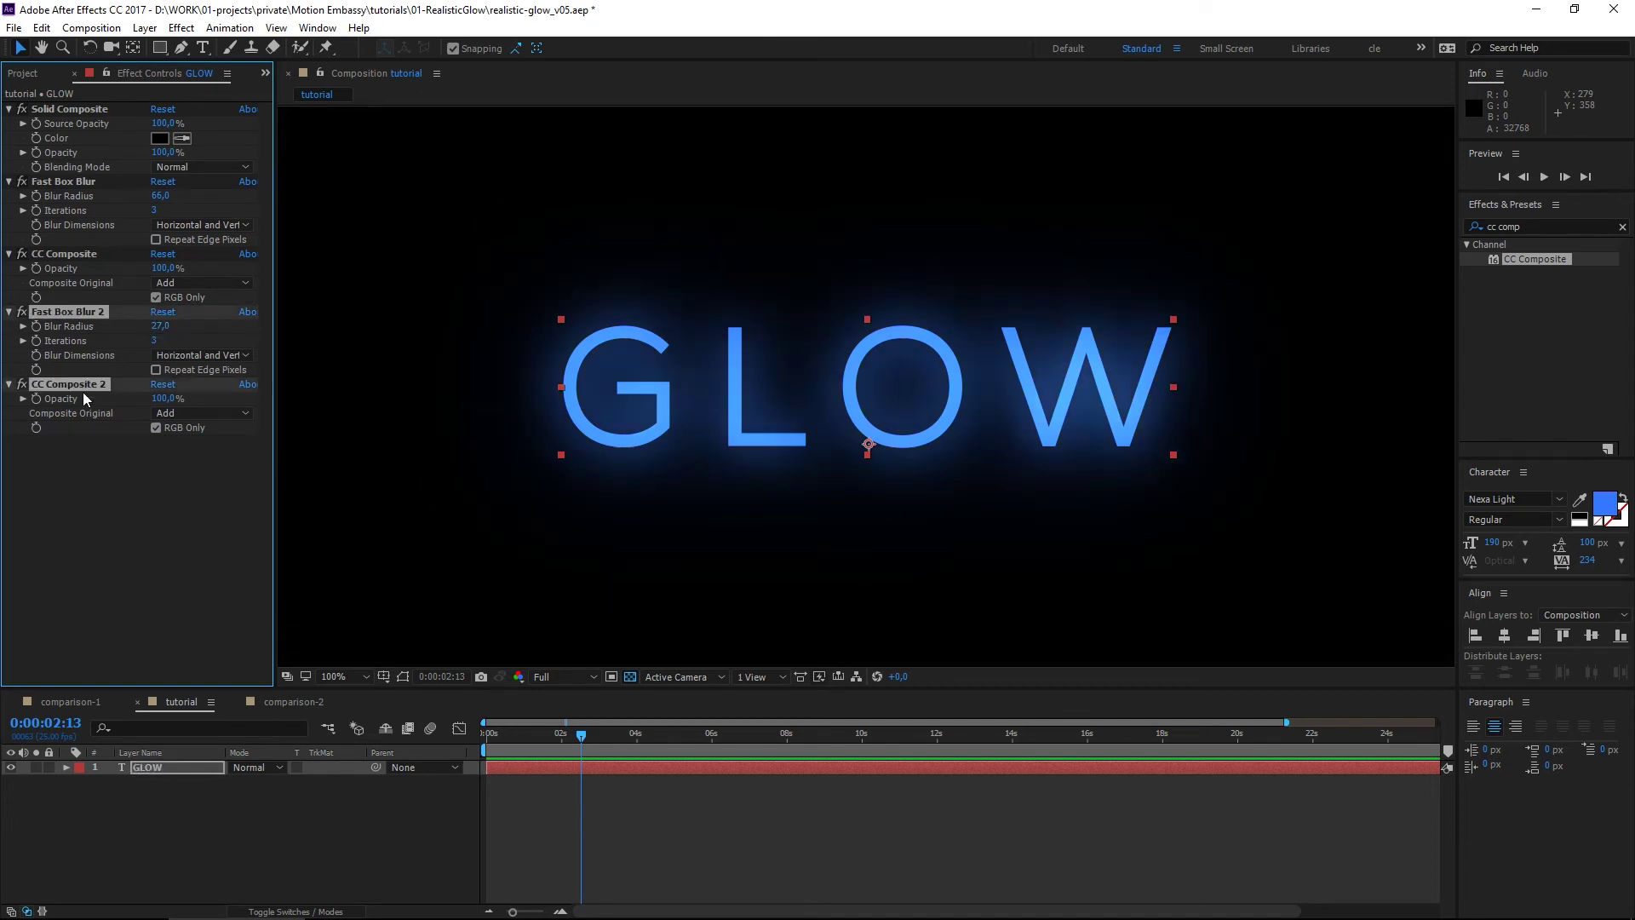
pyautogui.hotkey('ctrl', 'd')
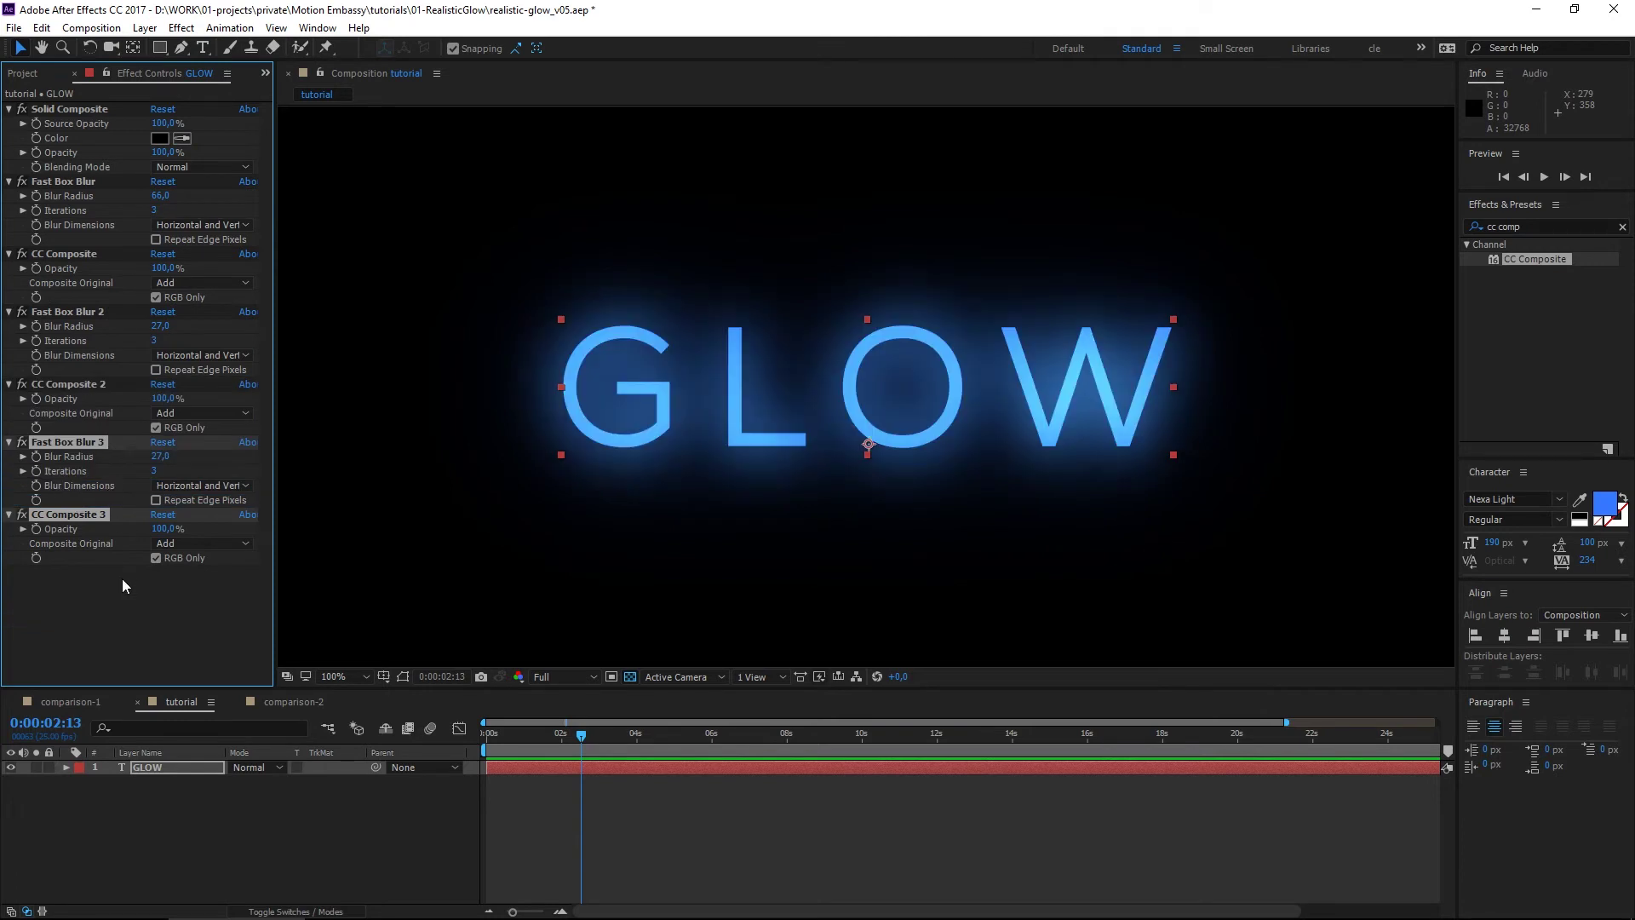
pyautogui.click(121, 579)
pyautogui.click(159, 457)
pyautogui.write('12')
pyautogui.press('Return')
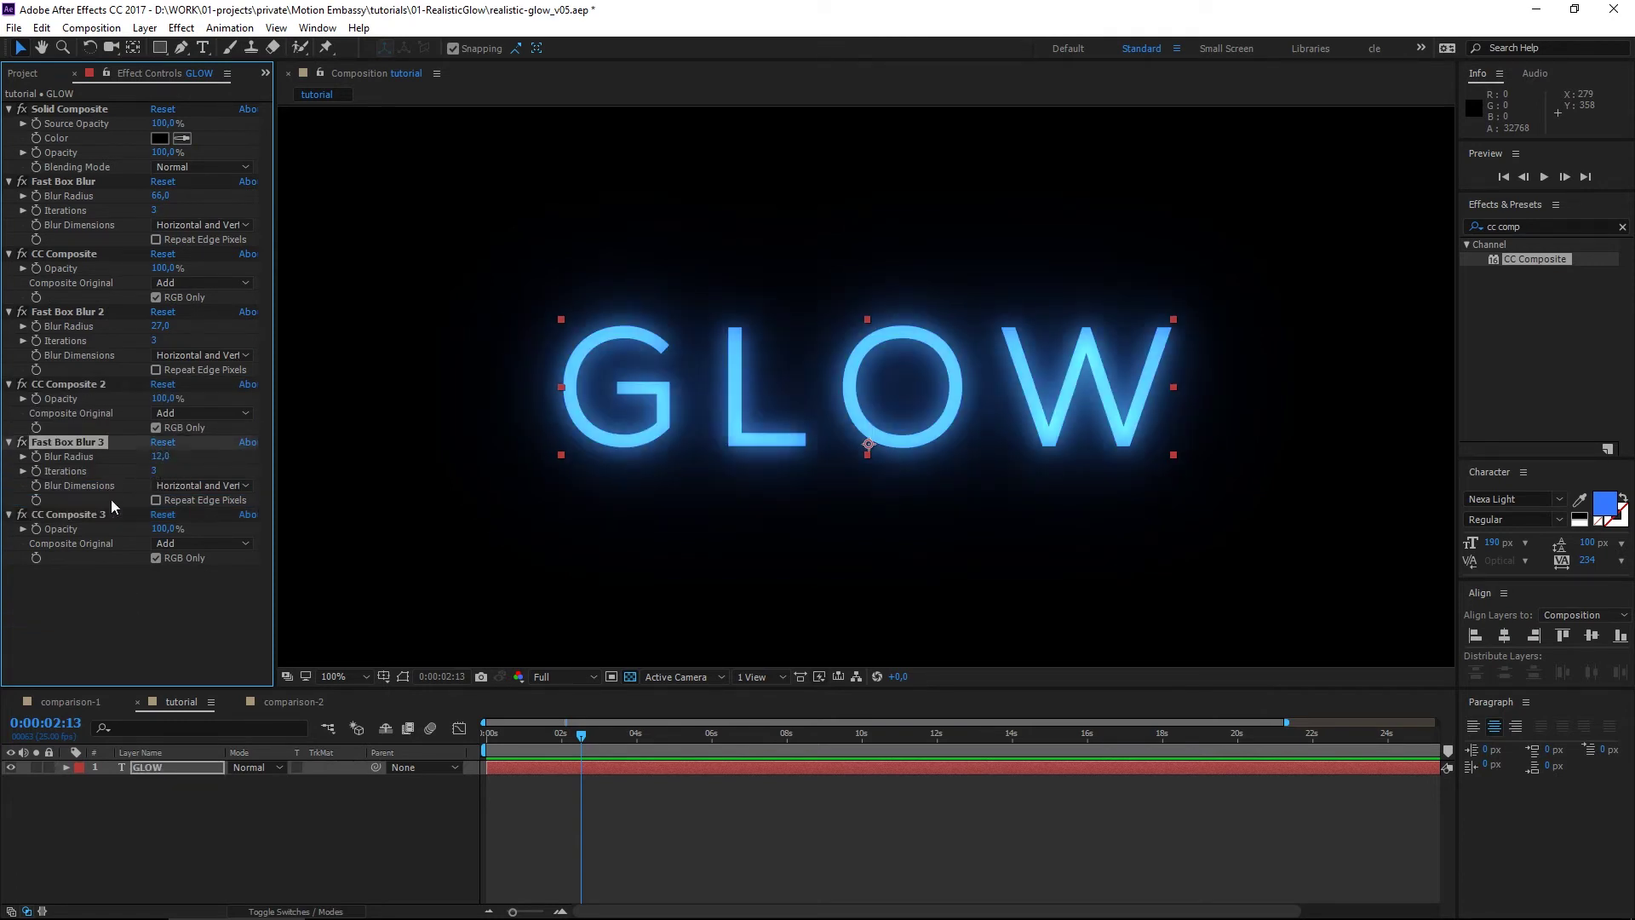
# Duplicate the third blur and composite pair and set the new blur's radius to 4.
pyautogui.keyDown('shift'); pyautogui.click(80, 514); pyautogui.keyUp('shift')
pyautogui.hotkey('ctrl', 'd')
pyautogui.moveTo(84, 511); pyautogui.dragTo(184, 576)
pyautogui.click(158, 576)
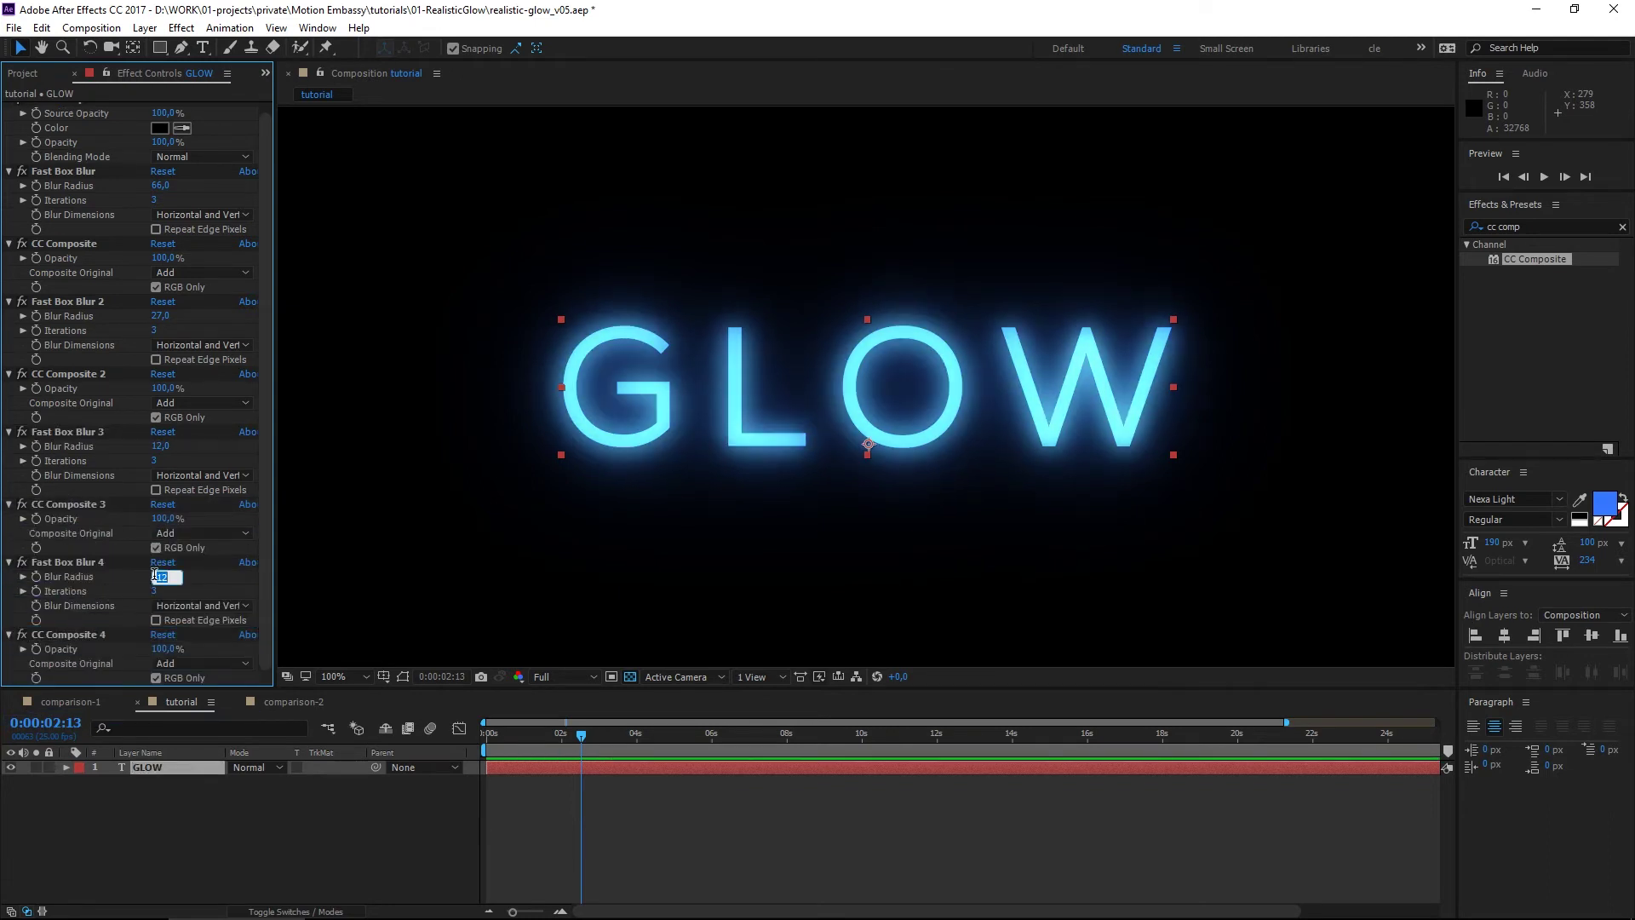
pyautogui.write('4')
pyautogui.press('Return')
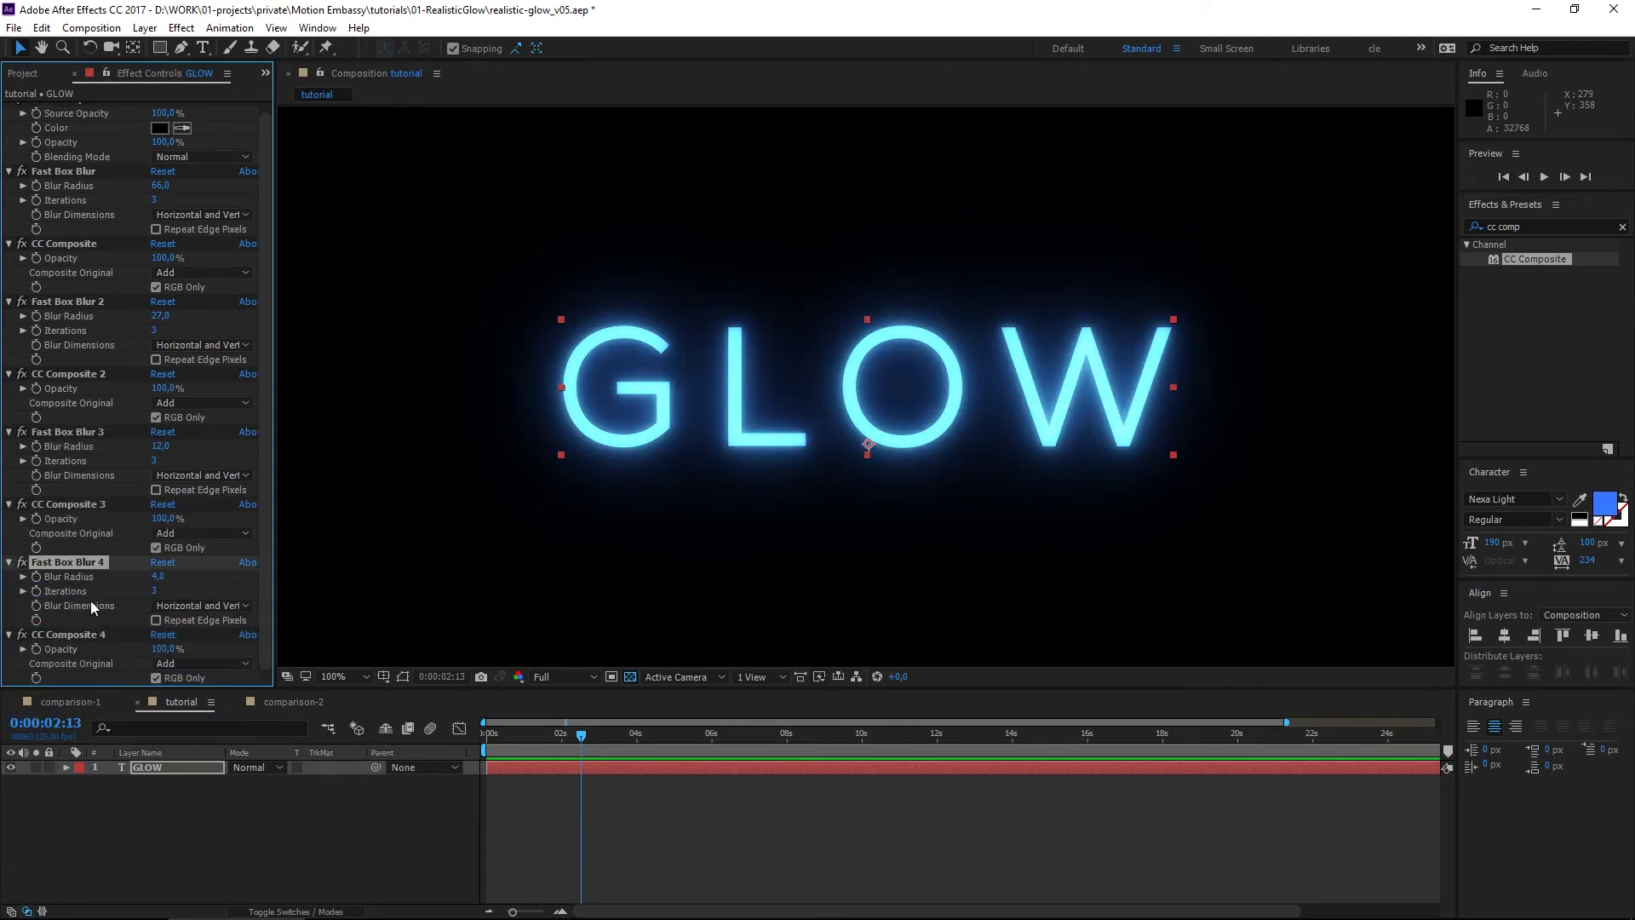
# Duplicate the fourth Fast Box Blur and CC Composite pair and set the new blur's radius to 1.
pyautogui.keyDown('shift'); pyautogui.click(75, 635); pyautogui.keyUp('shift')
pyautogui.hotkey('ctrl', 'd')
pyautogui.moveTo(79, 516); pyautogui.dragTo(78, 597)
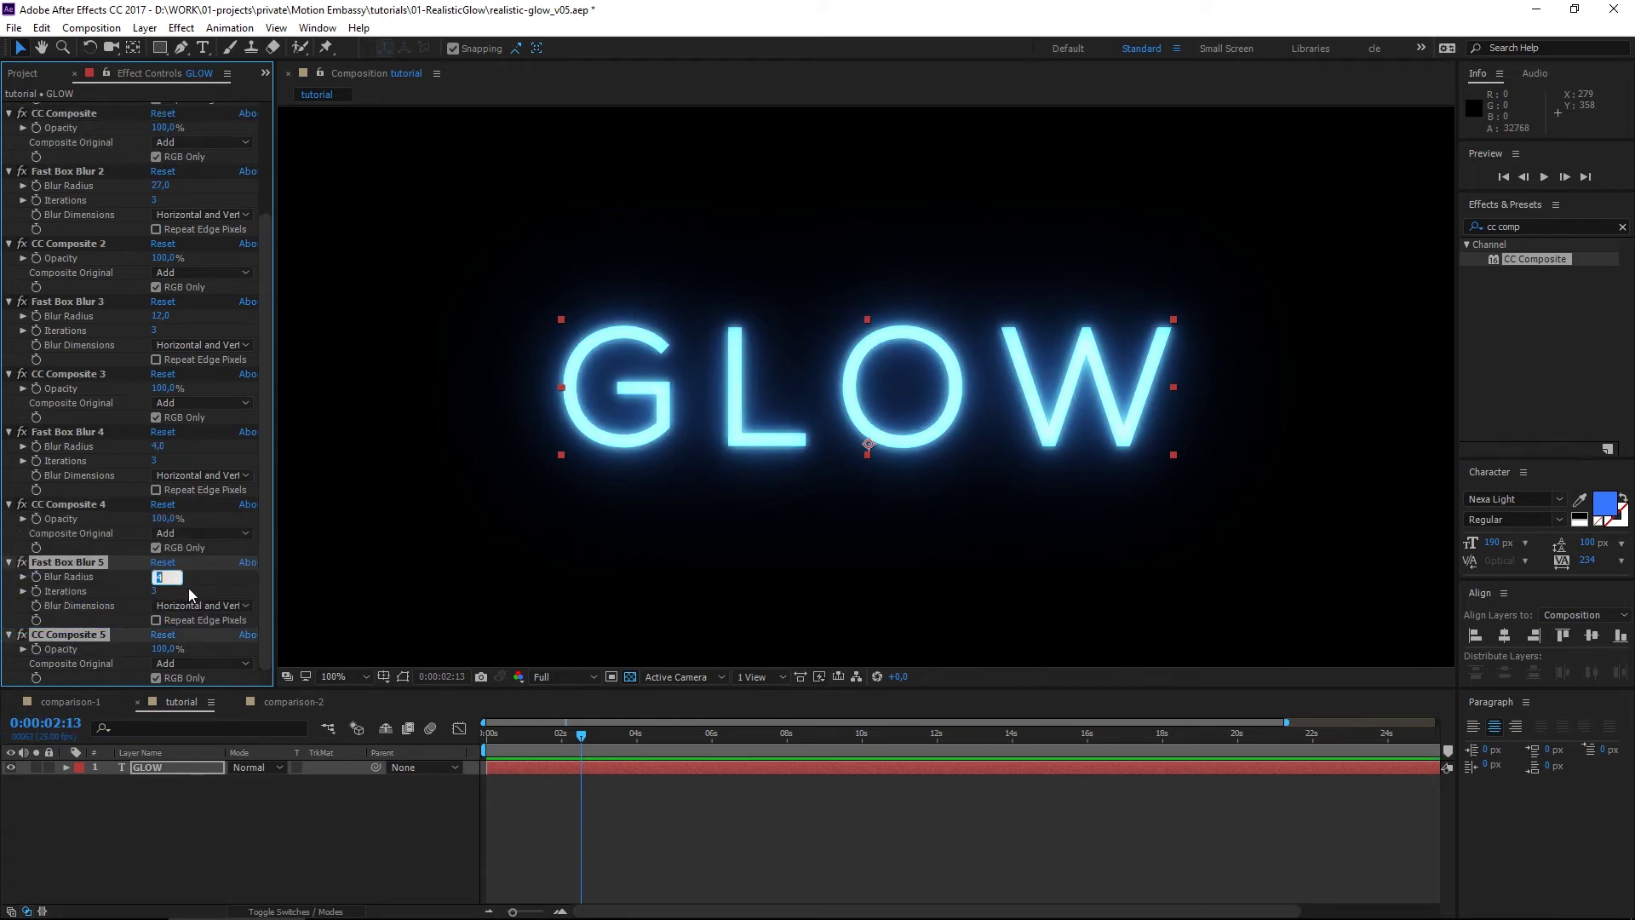
pyautogui.click(191, 590)
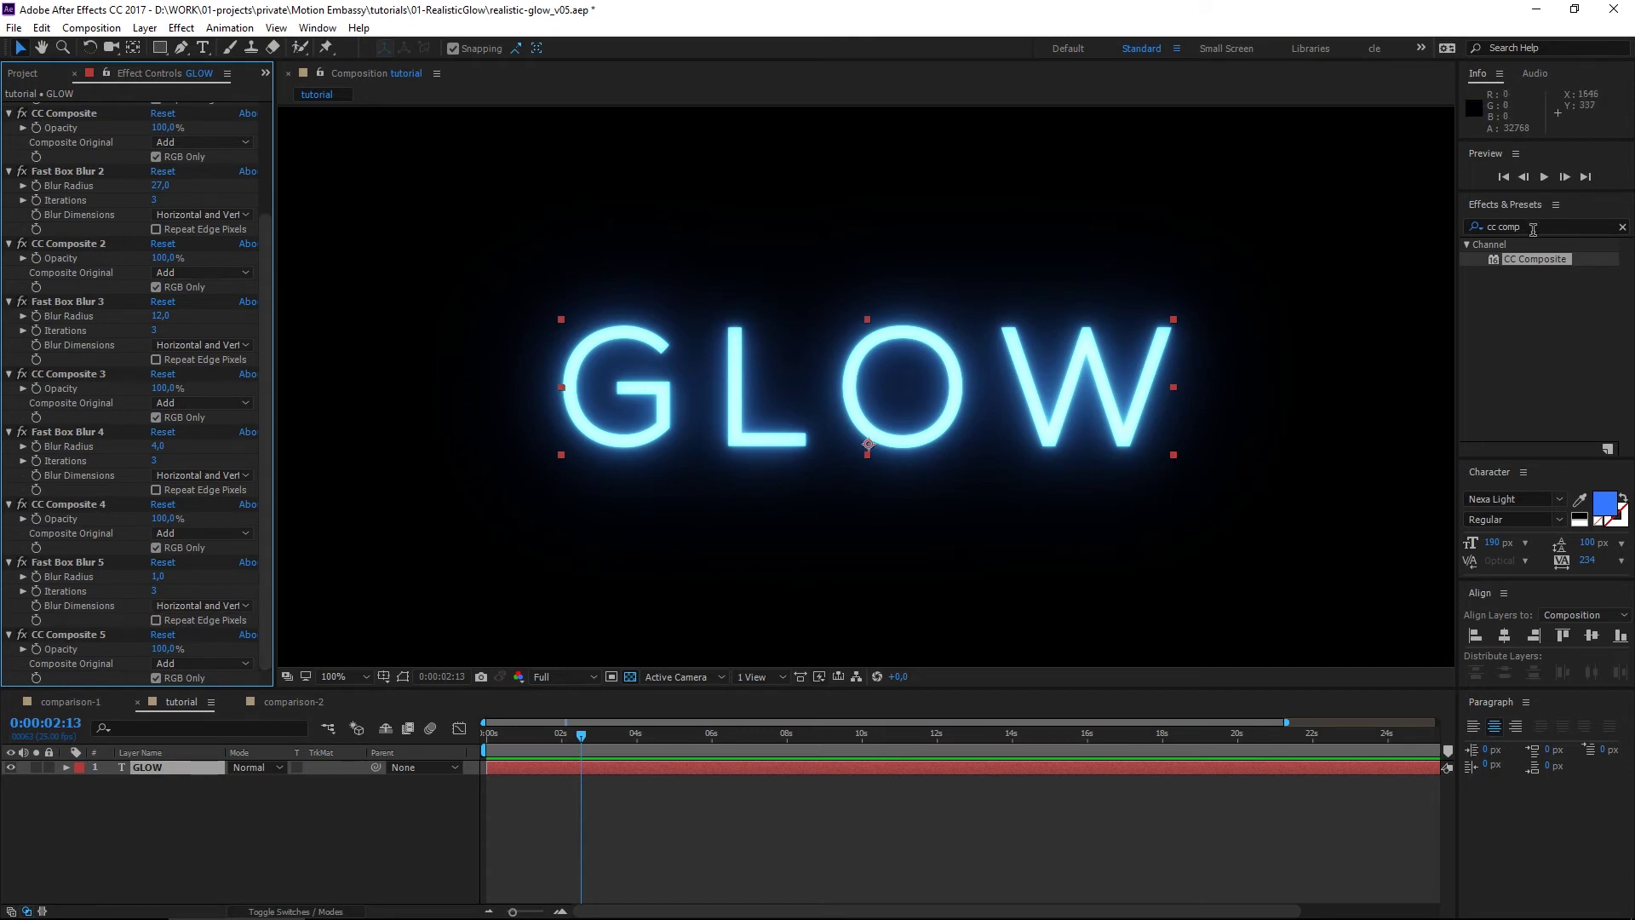
# Apply the Exposure effect to the GLOW layer and lower its exposure to about -3.59.
pyautogui.hotkey('ctrl', '5')
pyautogui.write('expos')
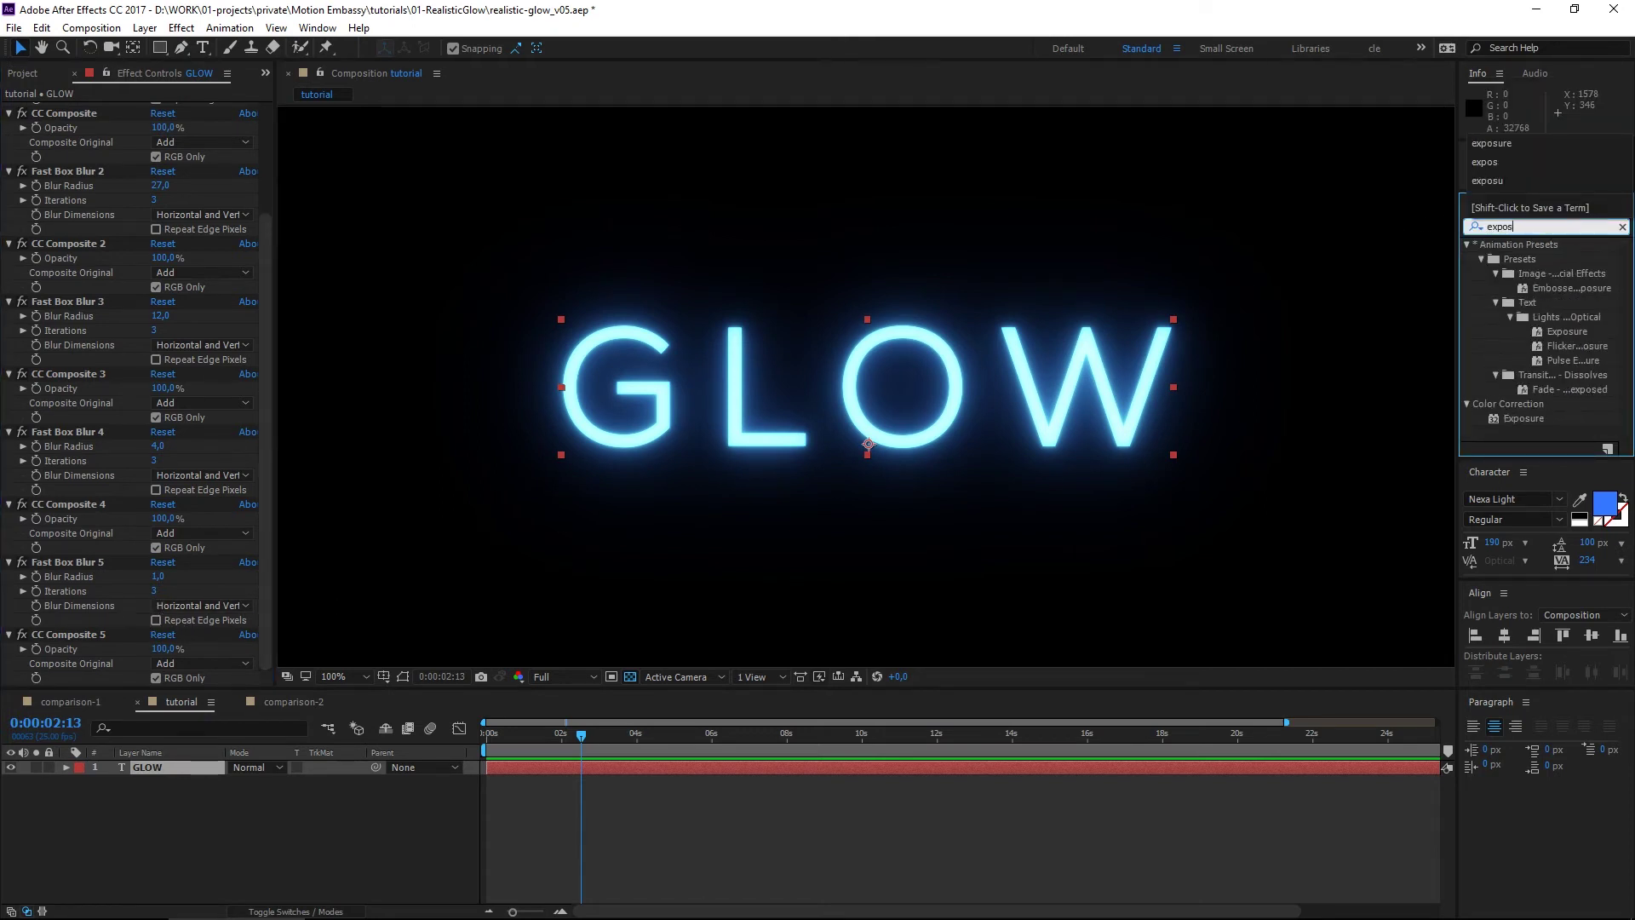
pyautogui.doubleClick(1499, 419)
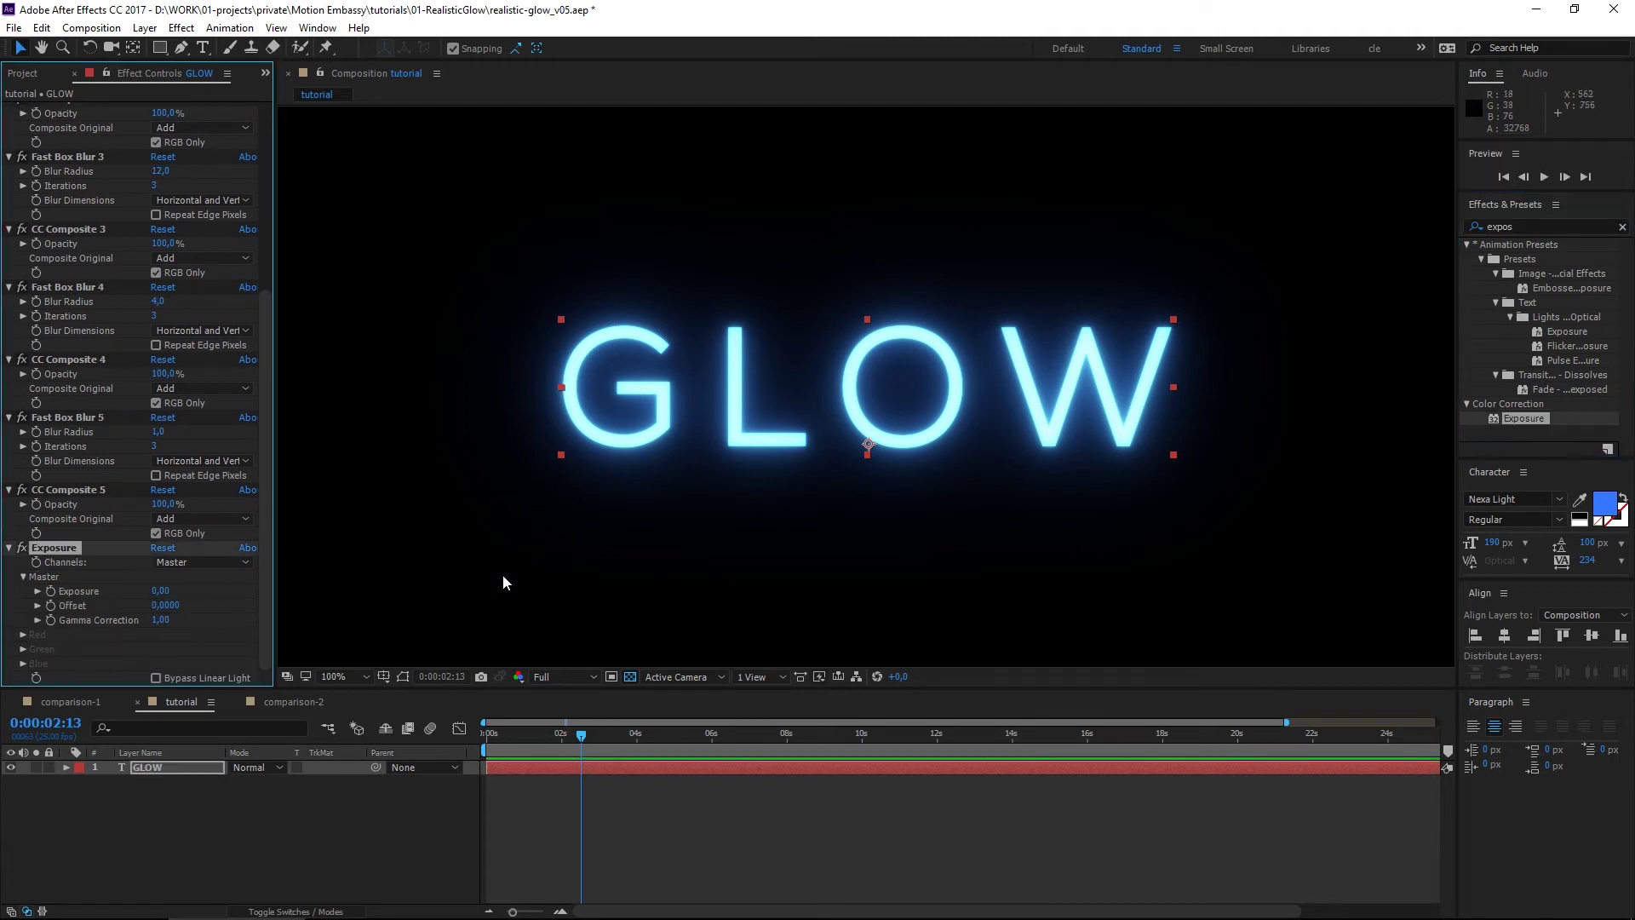
pyautogui.moveTo(159, 594); pyautogui.dragTo(3, 685)
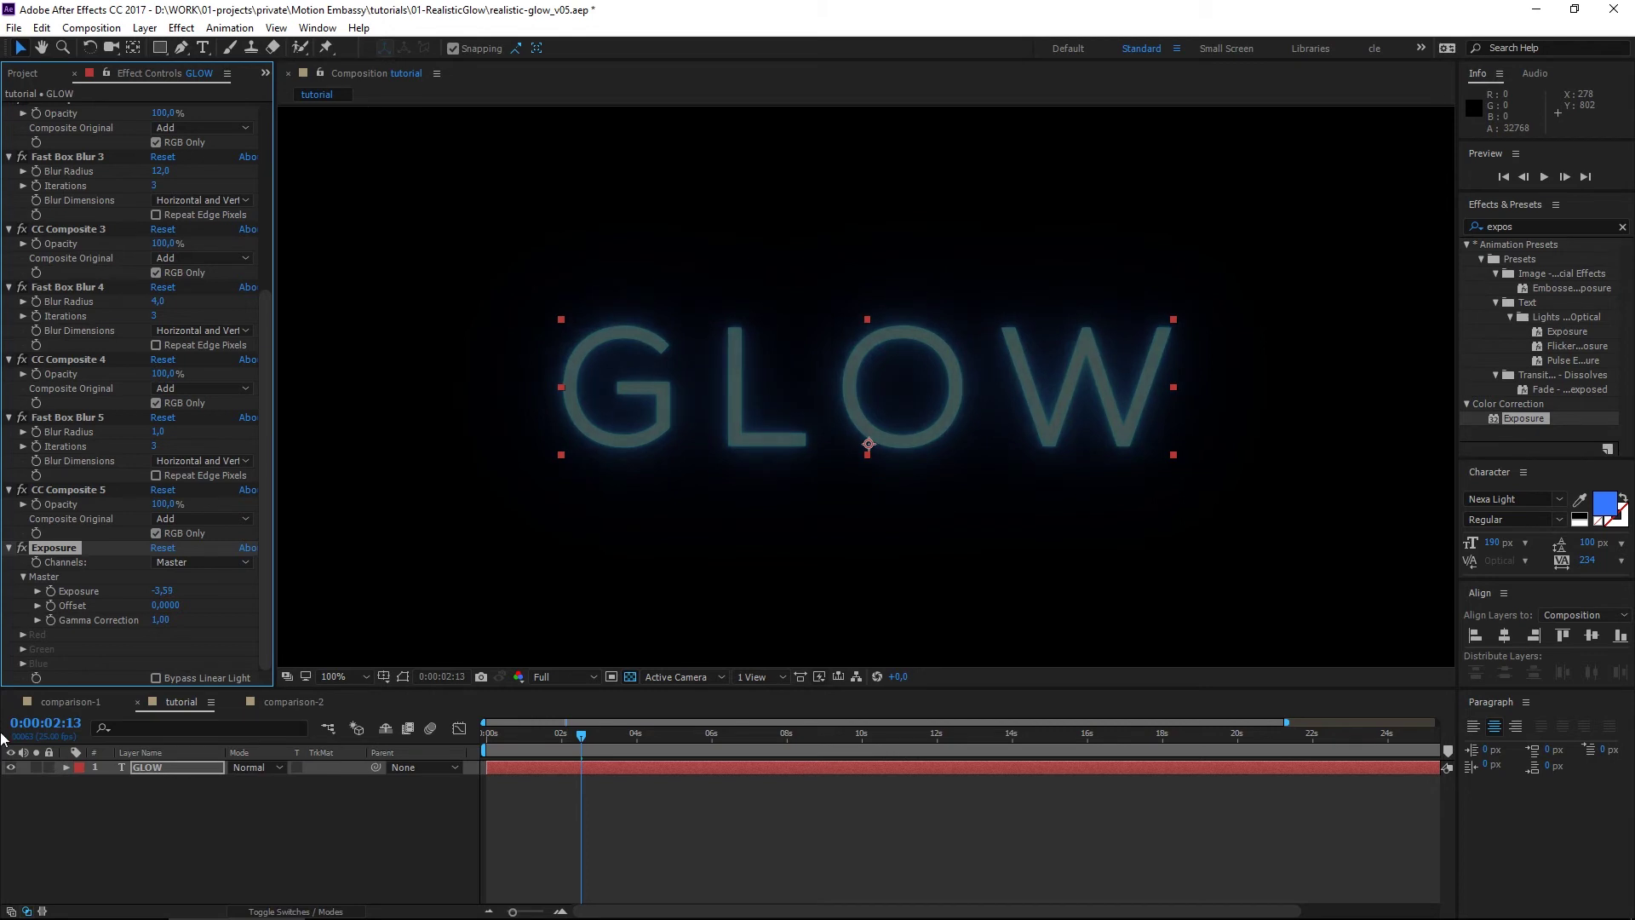
# Move the Exposure effect between Fast Box Blur 5 and CC Composite 5 and raise its exposure to 0.47.
pyautogui.moveTo(58, 549); pyautogui.dragTo(50, 483)
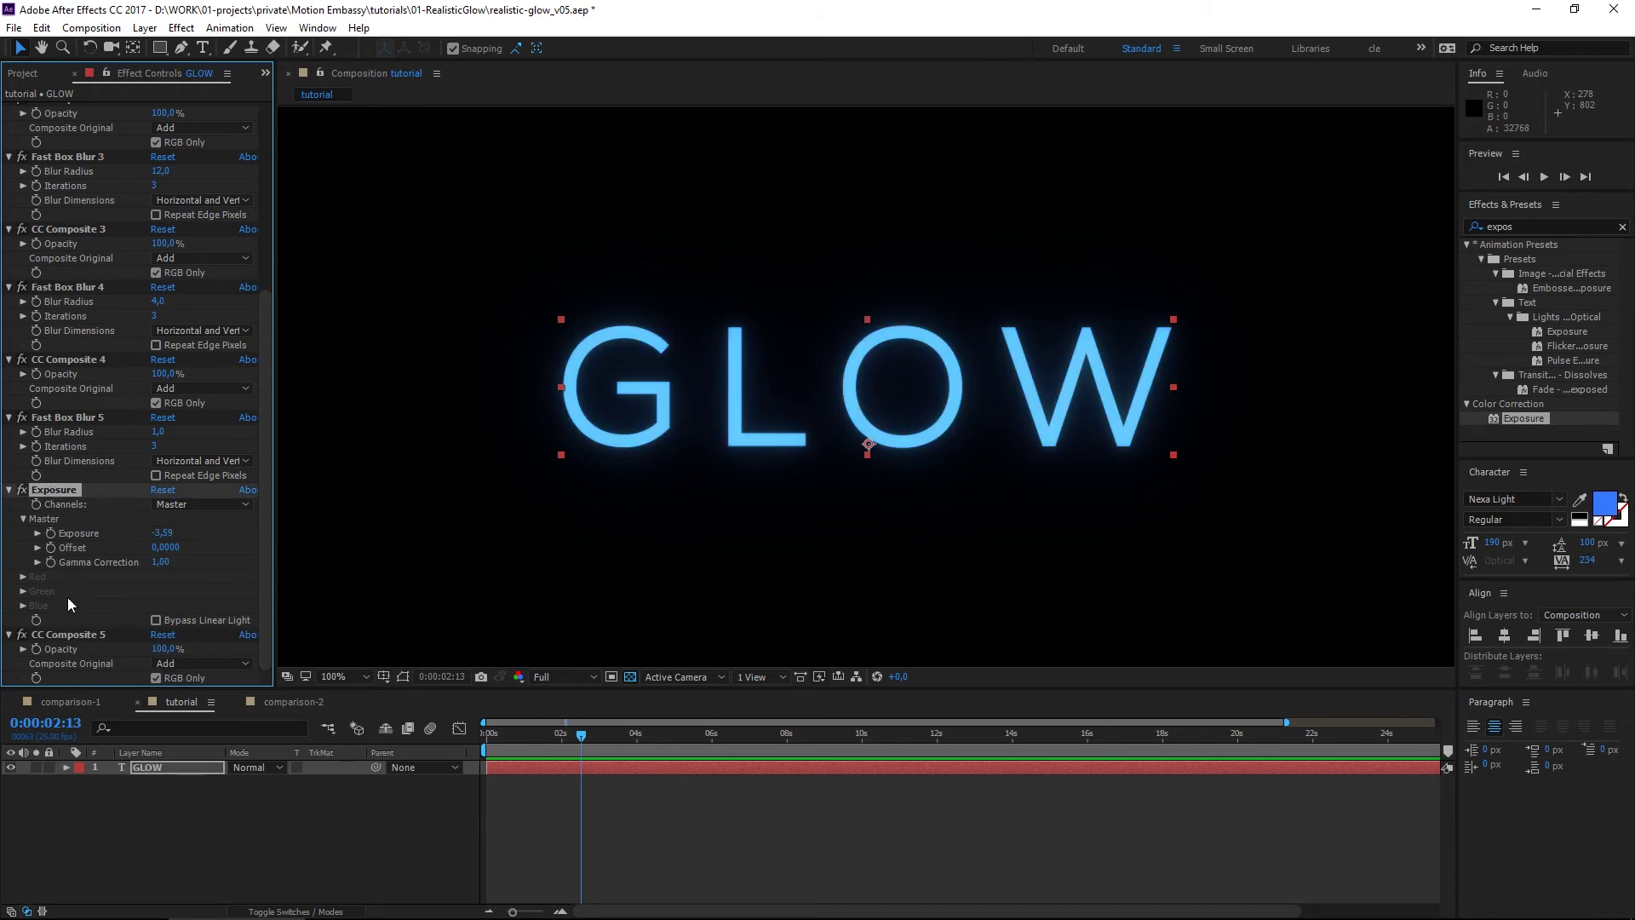
pyautogui.moveTo(164, 538); pyautogui.dragTo(486, 522)
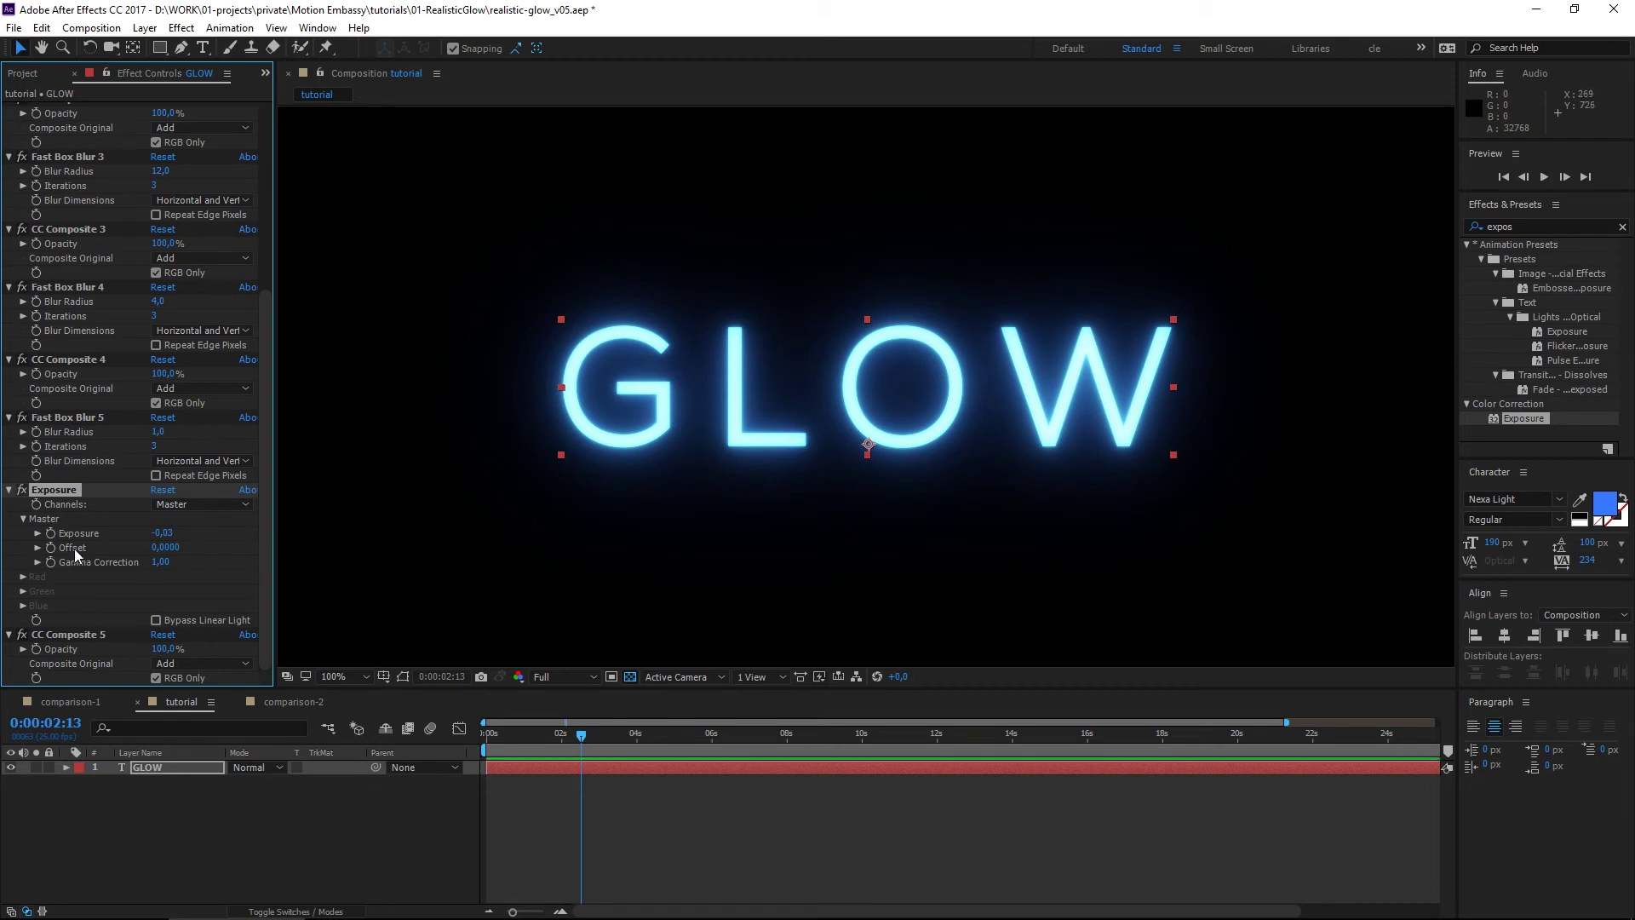
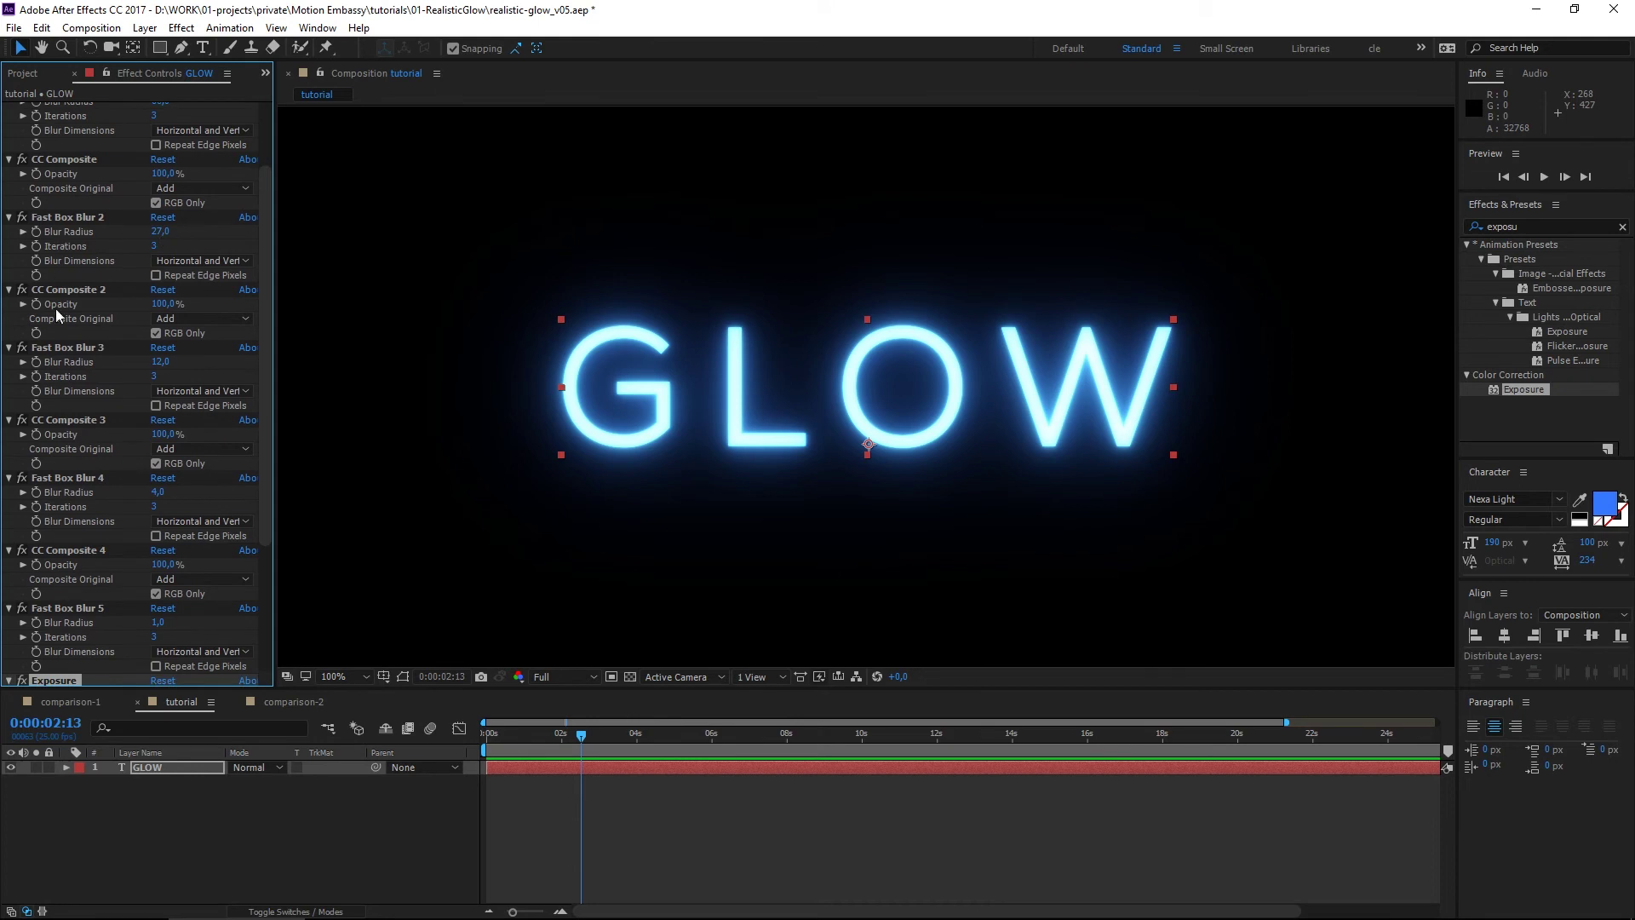
pyautogui.moveTo(266, 282); pyautogui.dragTo(267, 413)
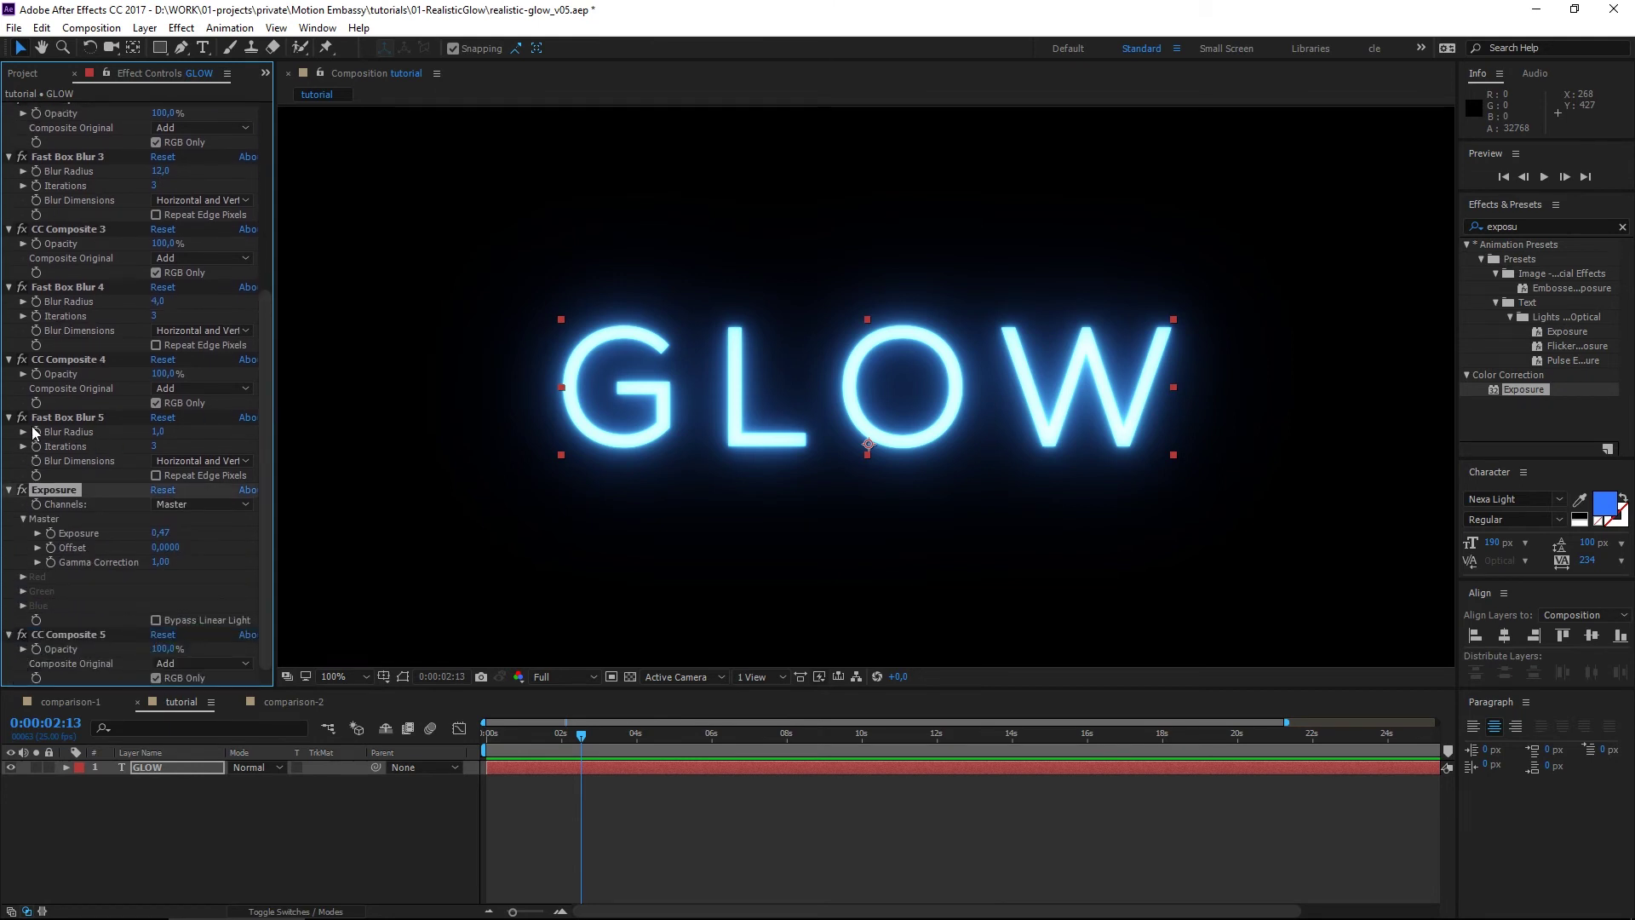
# Drive Fast Box Blur 4's blur radius with the expression effect("Fast Box Blur 5")("Blur Radius")*4 and copy that expression.
pyautogui.moveTo(157, 435); pyautogui.dragTo(155, 422)
pyautogui.keyDown('alt'); pyautogui.click(36, 303); pyautogui.keyUp('alt')
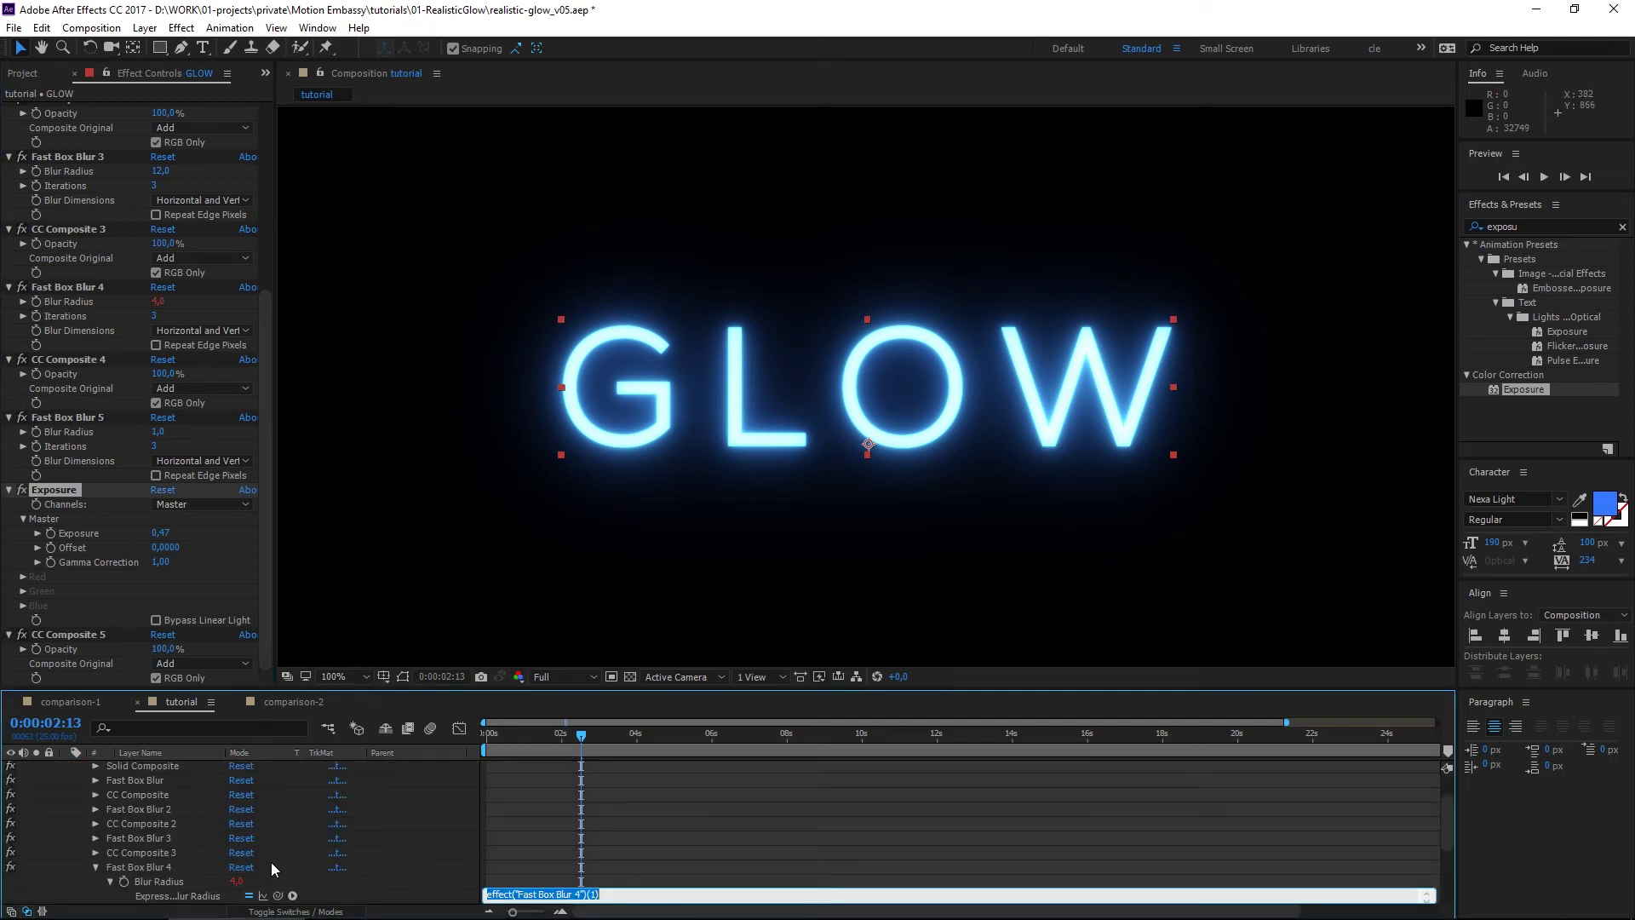
pyautogui.moveTo(277, 896); pyautogui.dragTo(58, 434)
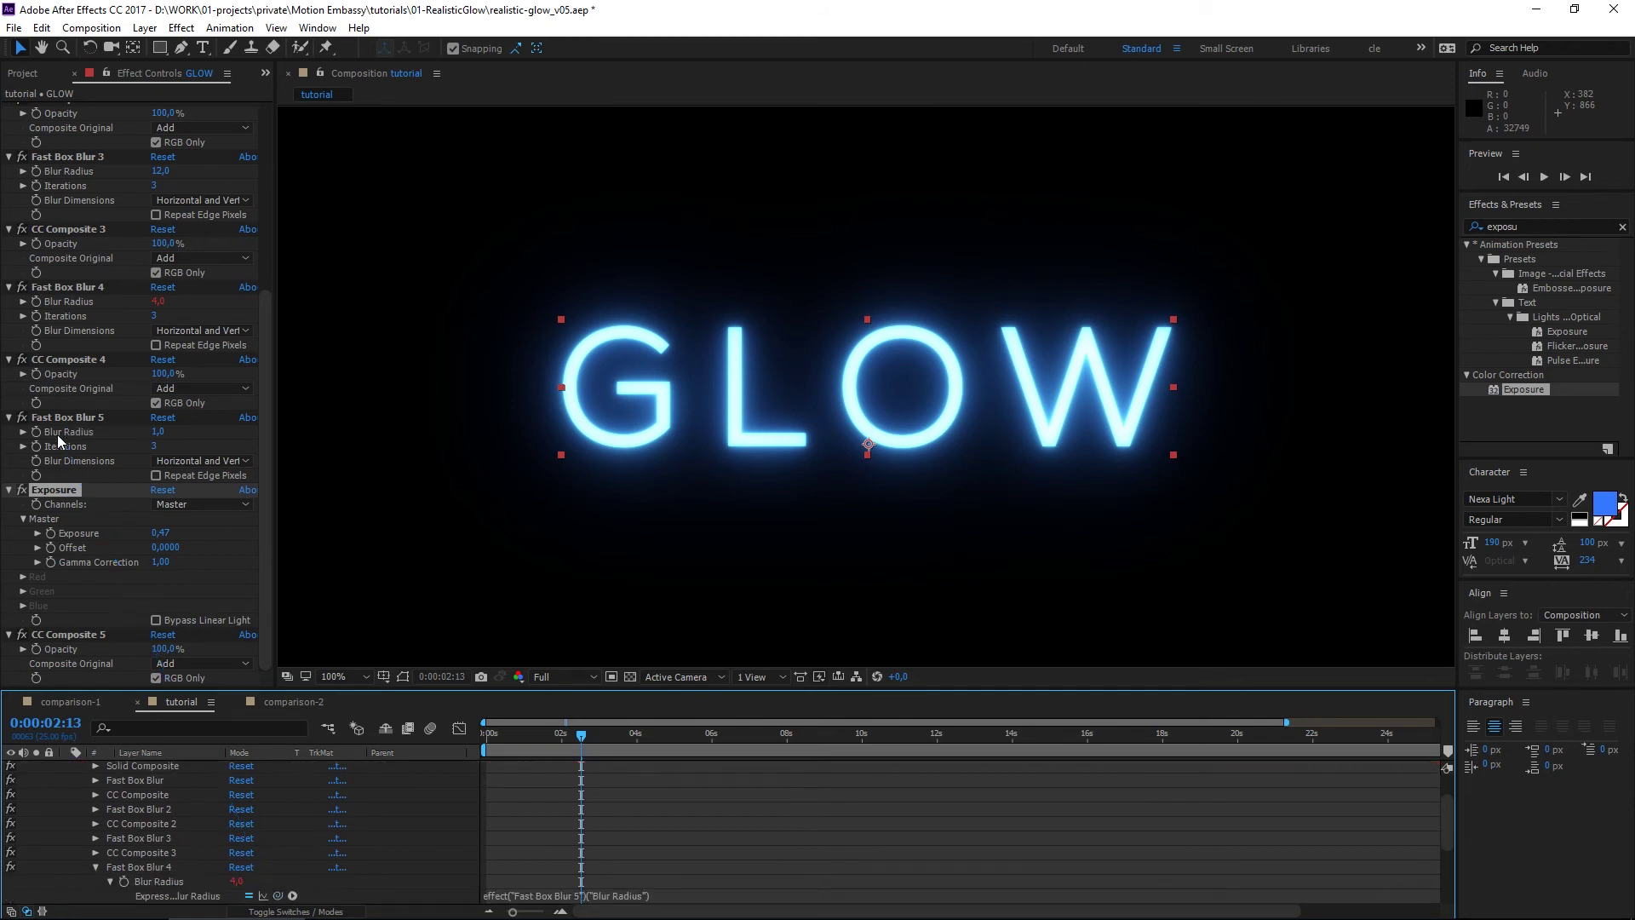
pyautogui.click(663, 894)
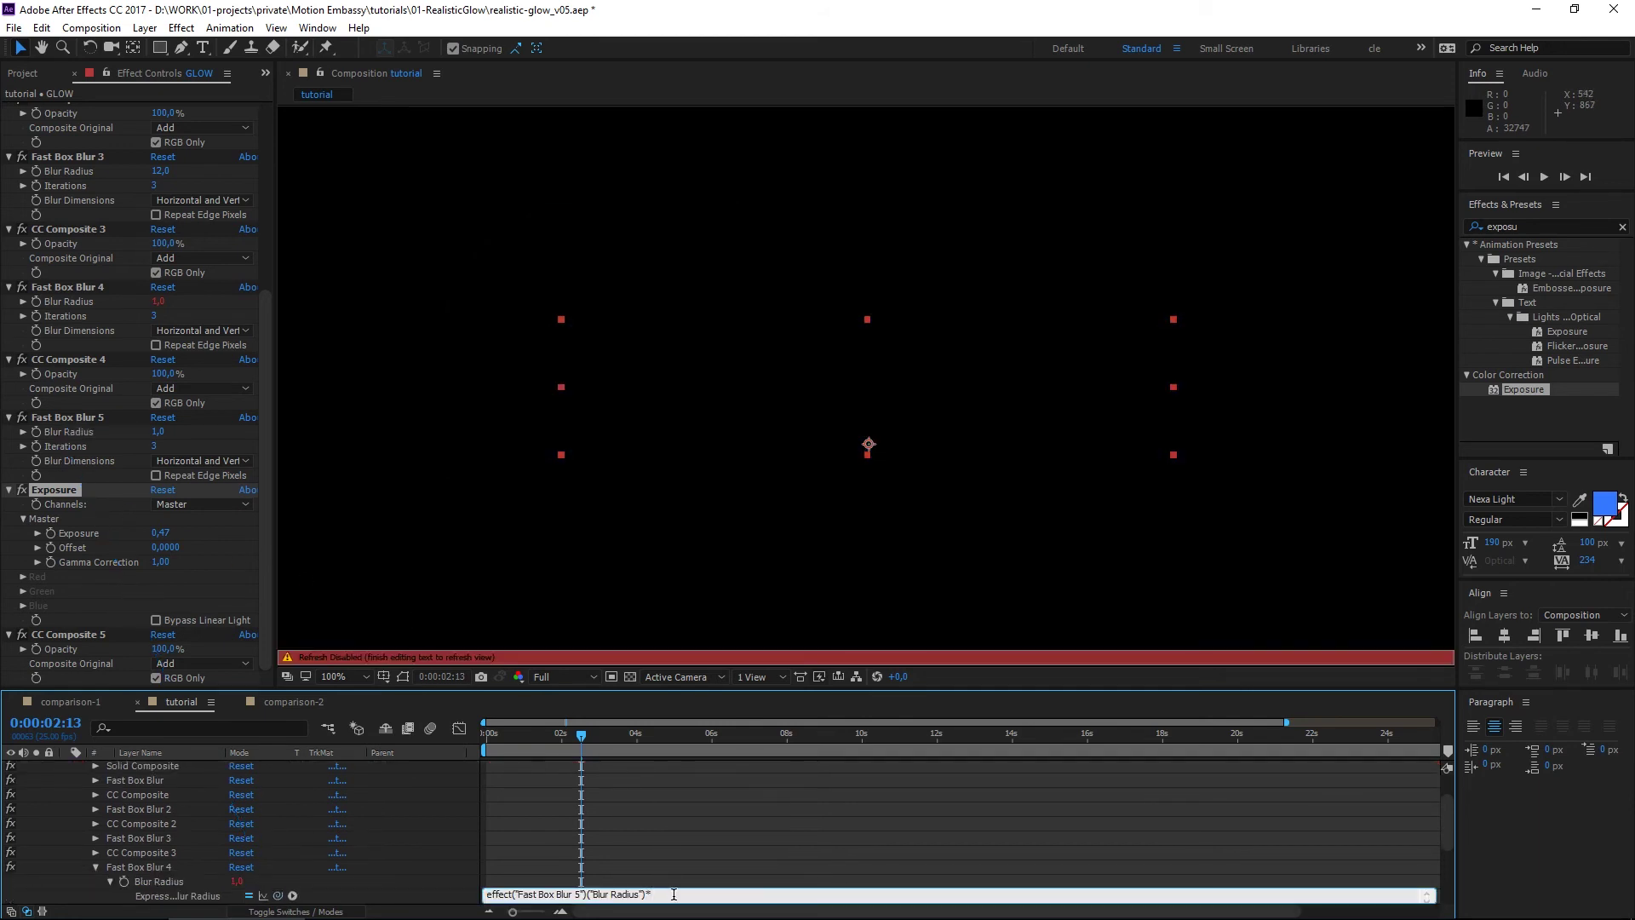
pyautogui.moveTo(675, 894); pyautogui.dragTo(484, 894)
pyautogui.hotkey('ctrl', 'c')
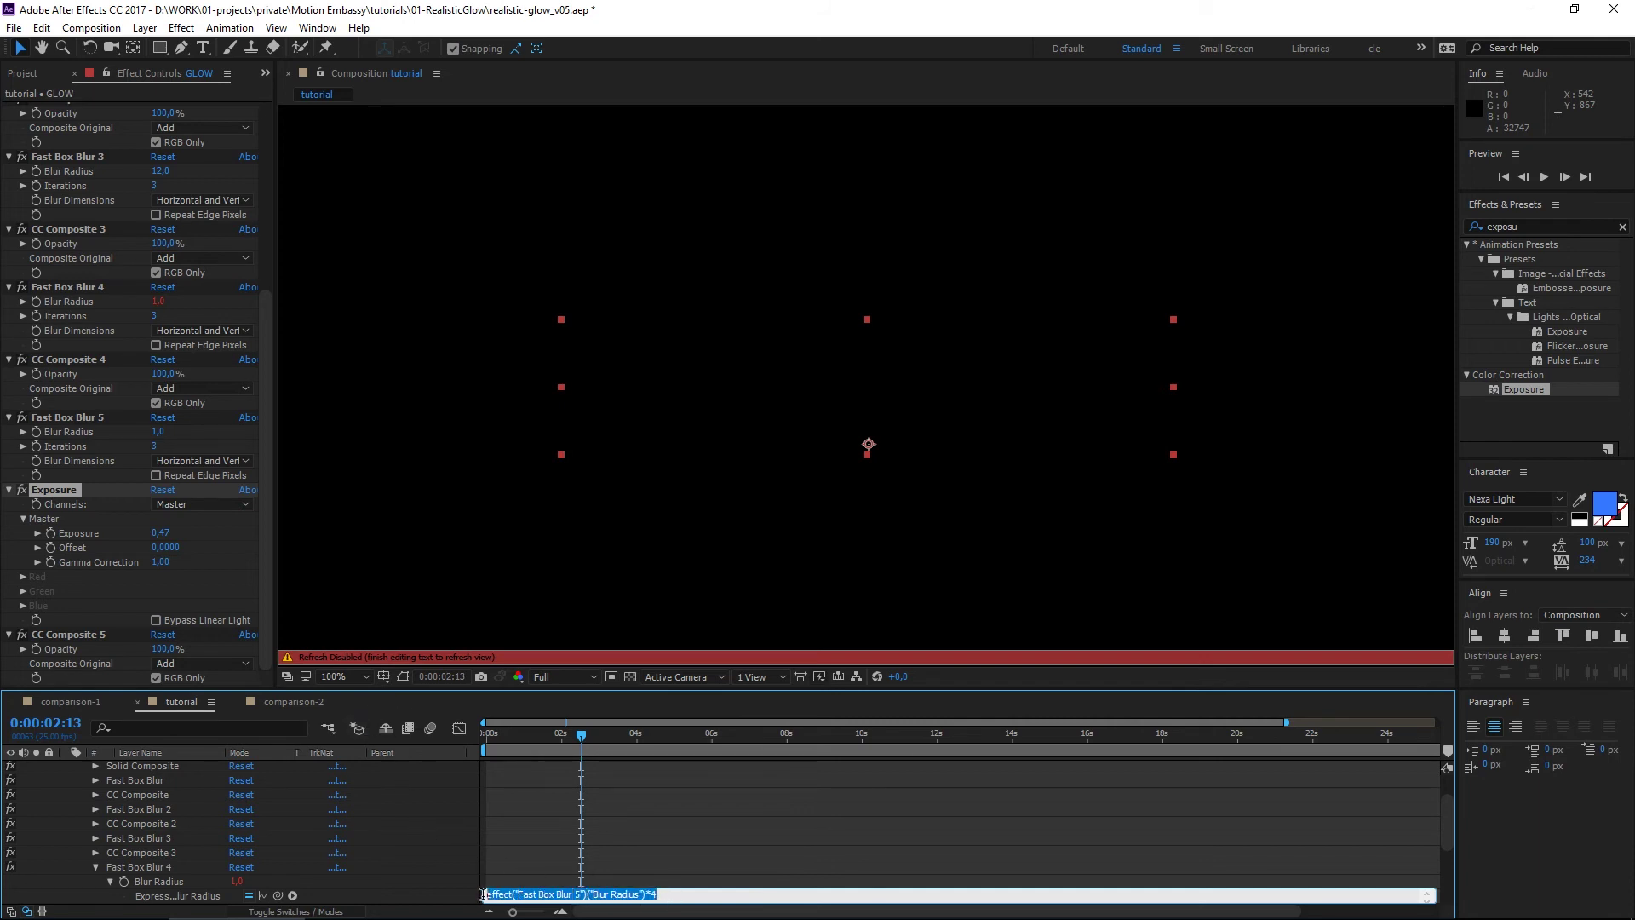
pyautogui.click(436, 845)
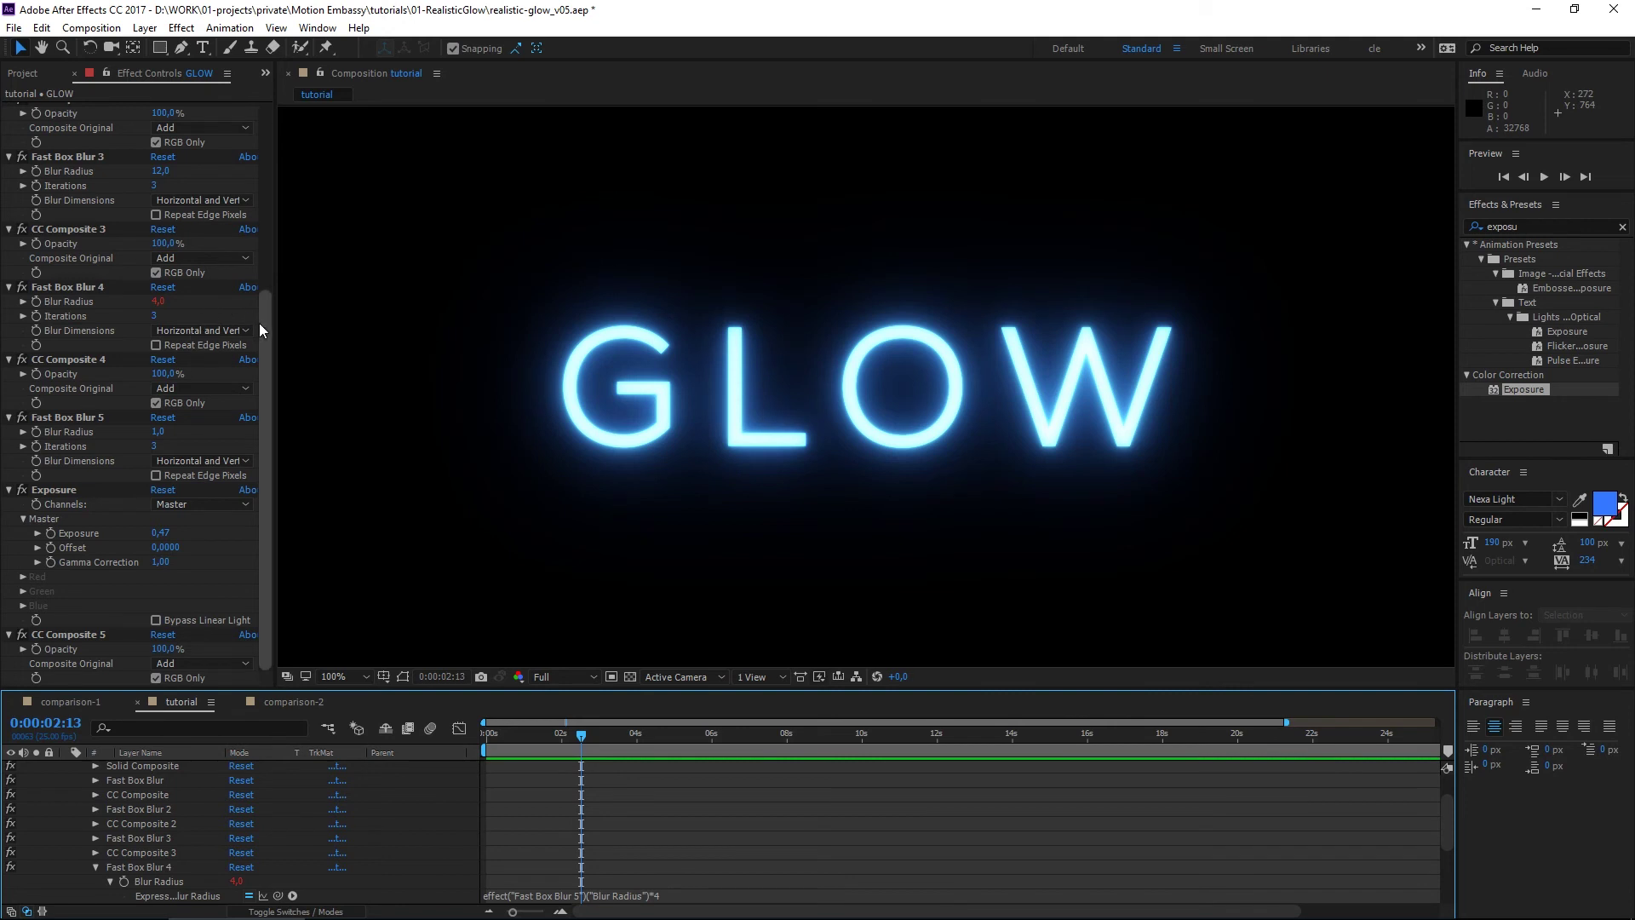
# Reuse the copied expression on Fast Box Blur 3's blur radius with the multiplier changed to 12.
pyautogui.scroll(3, 259, 324)
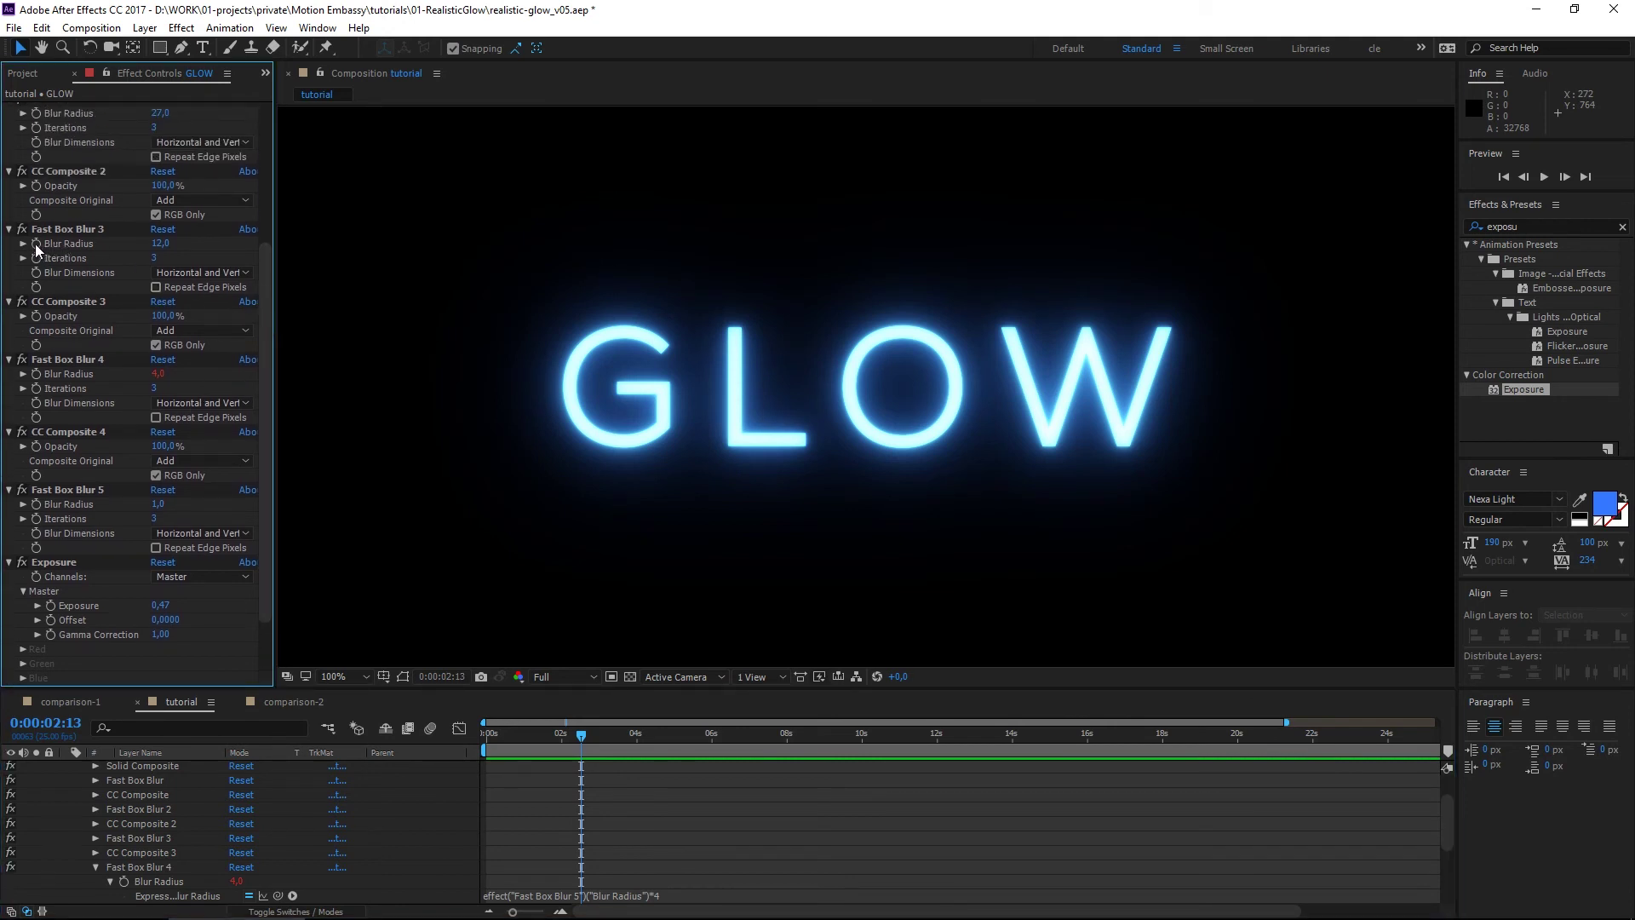
pyautogui.keyDown('alt'); pyautogui.click(36, 244); pyautogui.keyUp('alt')
pyautogui.hotkey('ctrl', 'v')
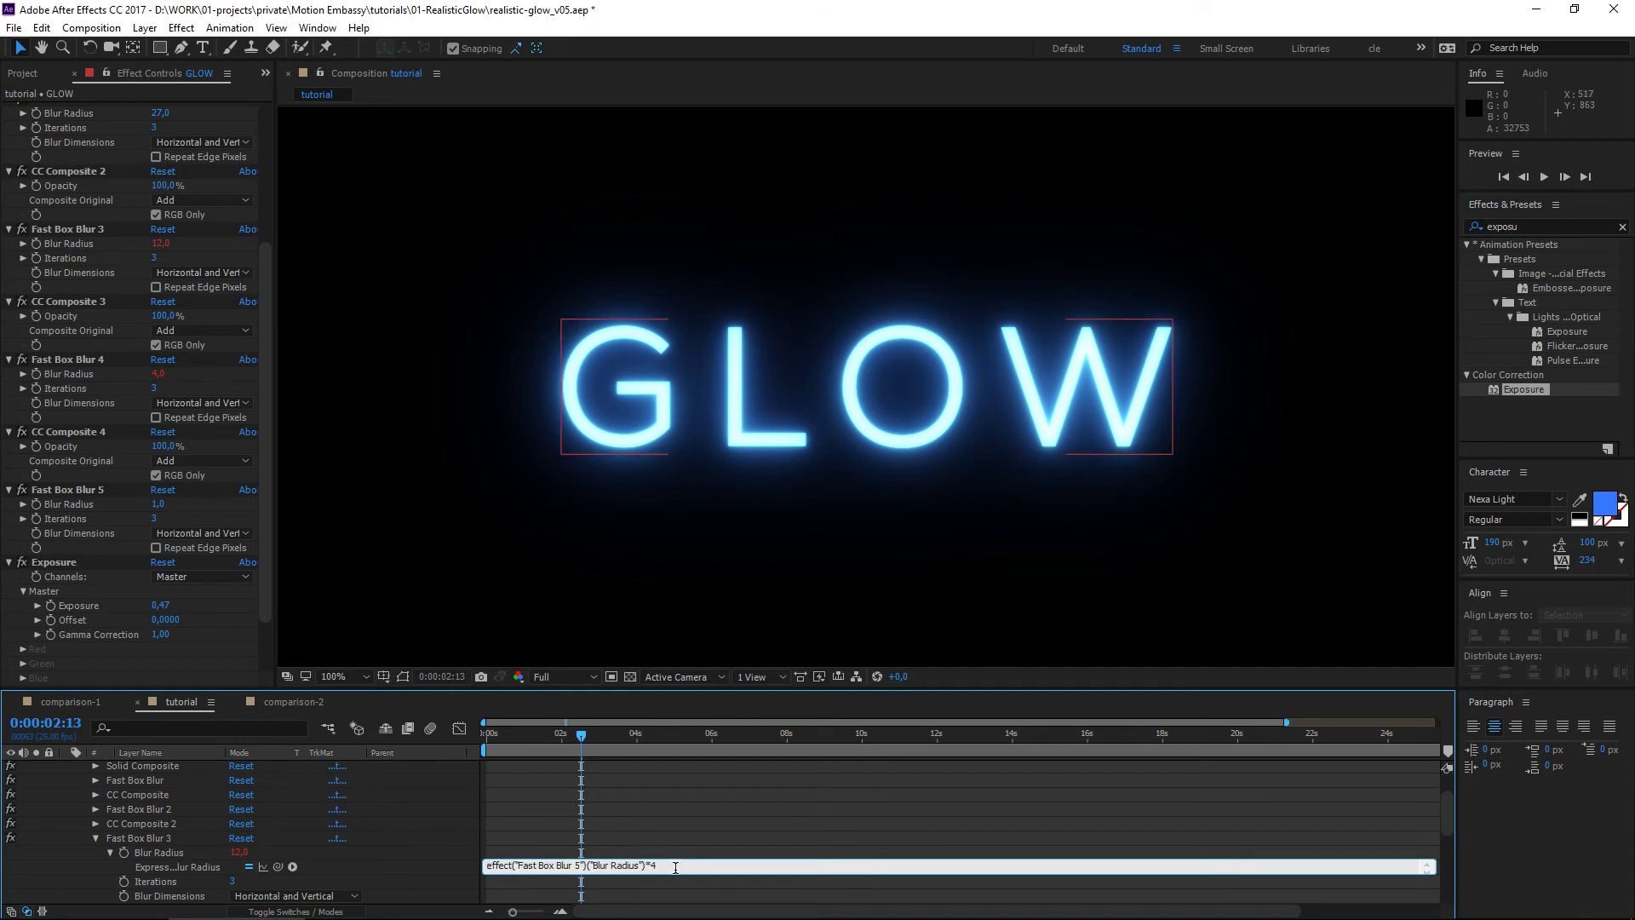
pyautogui.write('2')
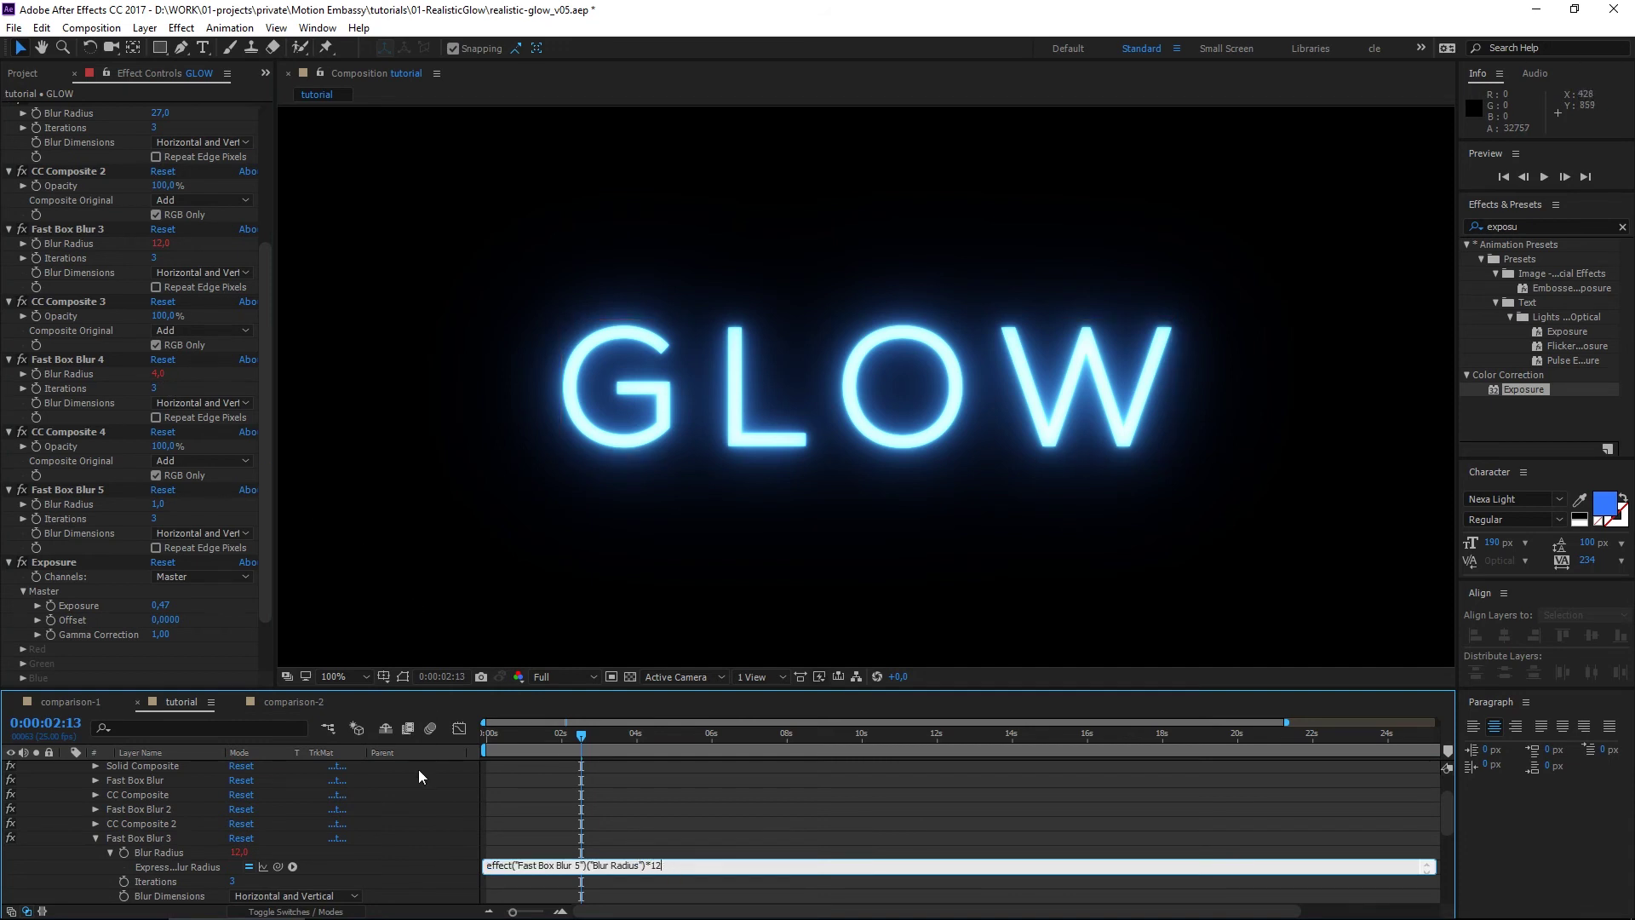
# Reuse the copied expression on Fast Box Blur 2's blur radius with the multiplier changed to 27.
pyautogui.moveTo(262, 263); pyautogui.dragTo(263, 184)
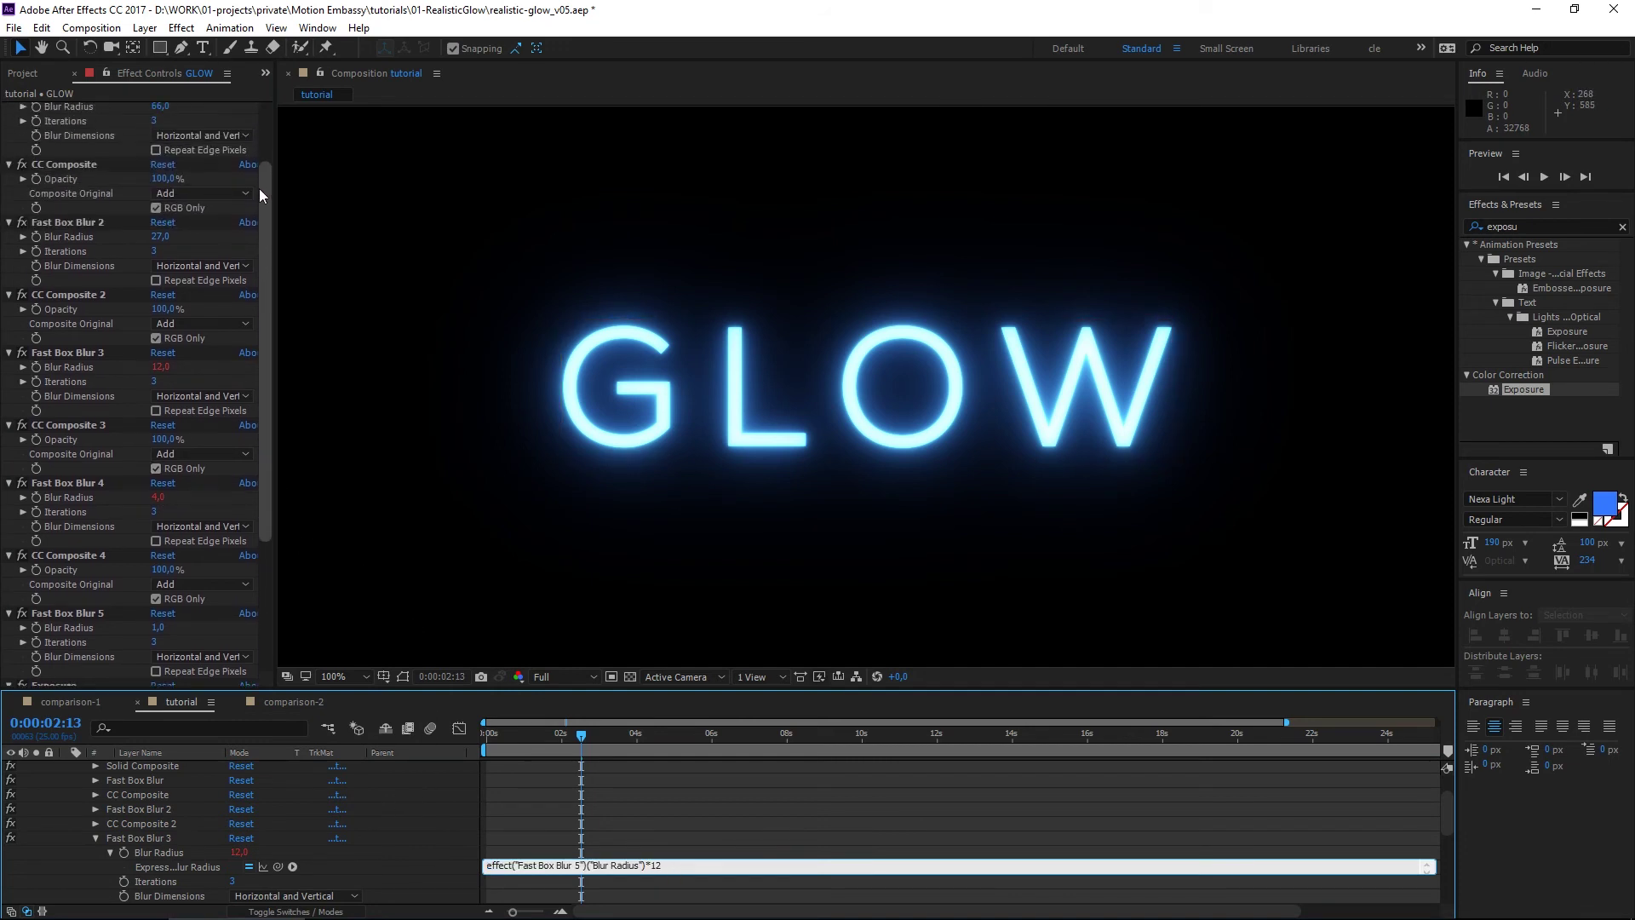
pyautogui.click(30, 249)
pyautogui.keyDown('alt'); pyautogui.click(36, 249); pyautogui.keyUp('alt')
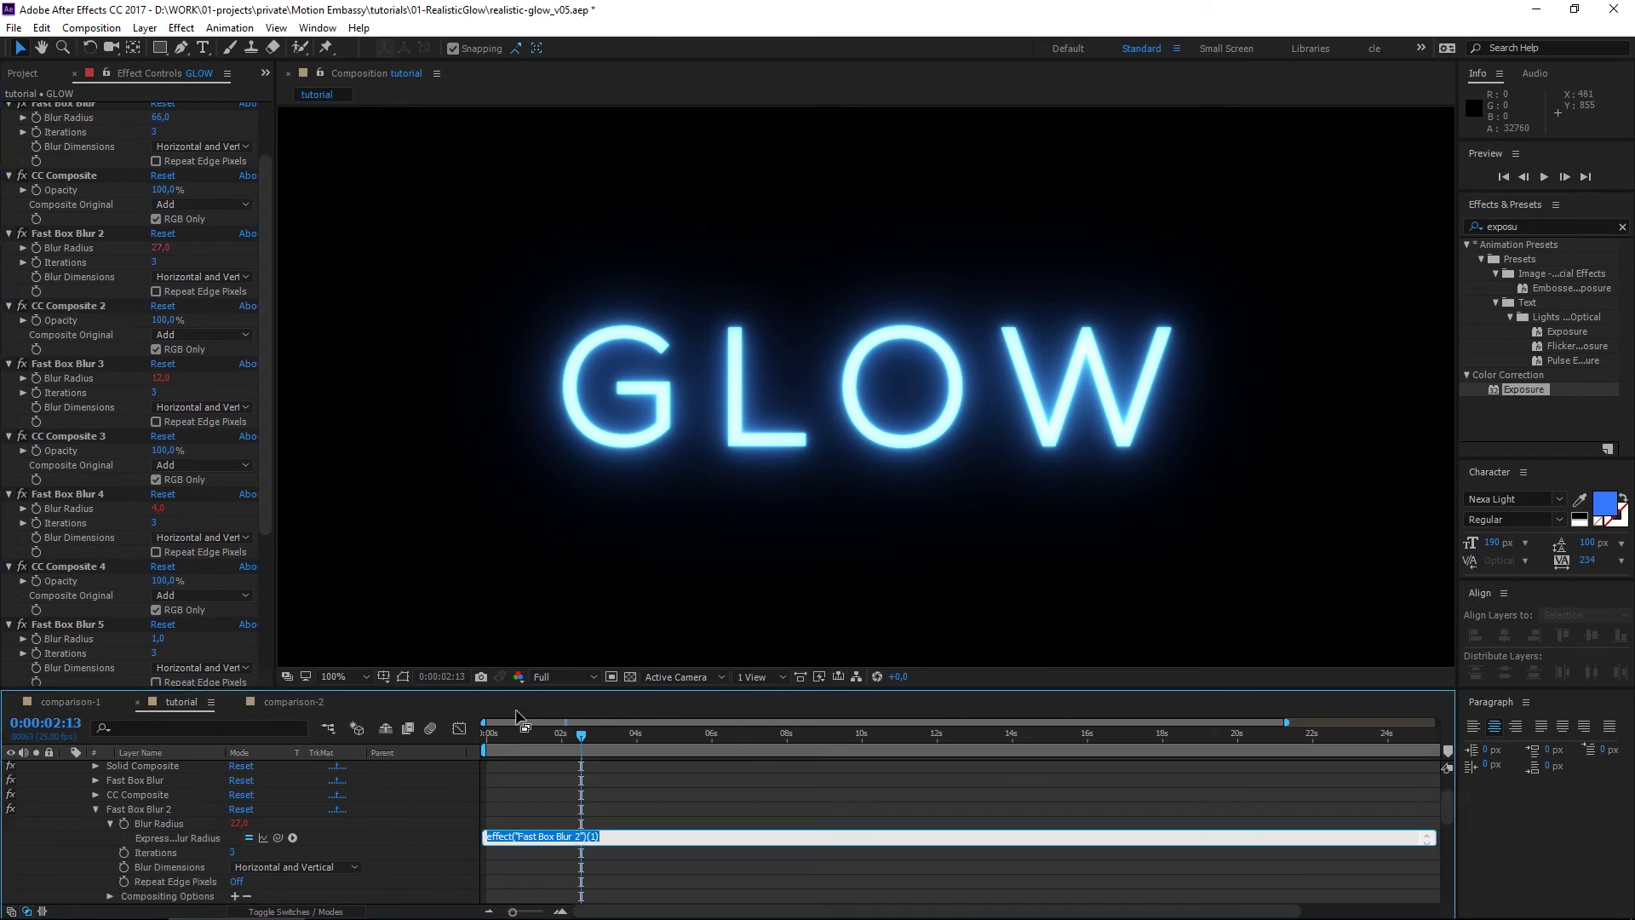
pyautogui.hotkey('ctrl', 'v')
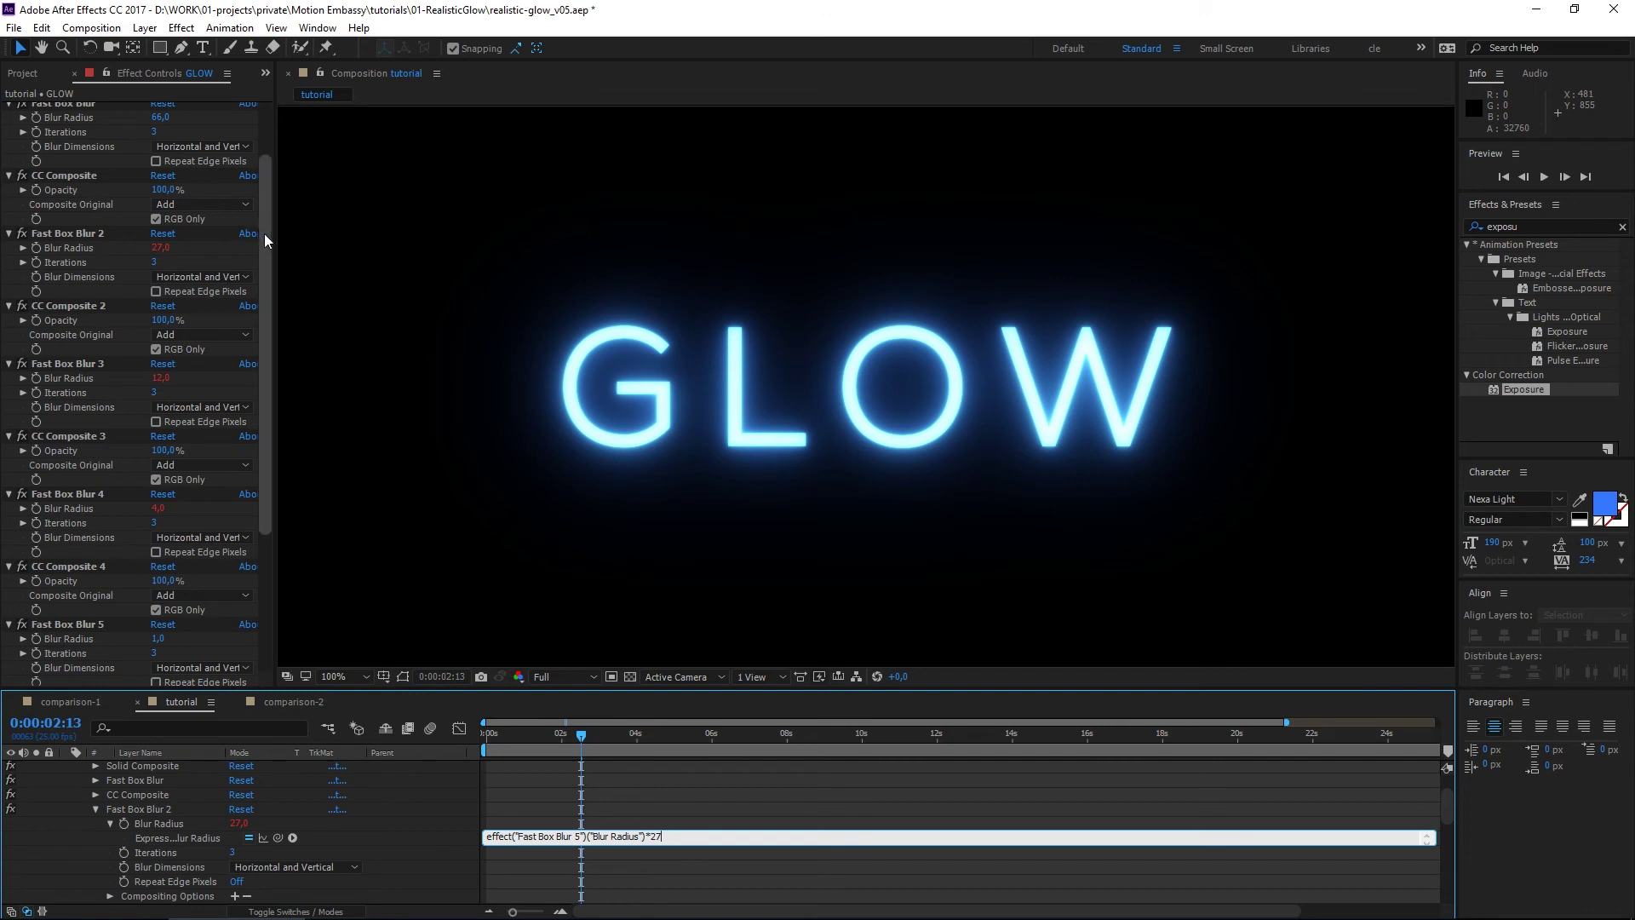
# Reuse the copied expression on the first Fast Box Blur's blur radius with the multiplier changed to 66.
pyautogui.moveTo(264, 233); pyautogui.dragTo(259, 173)
pyautogui.keyDown('alt'); pyautogui.click(36, 196); pyautogui.keyUp('alt')
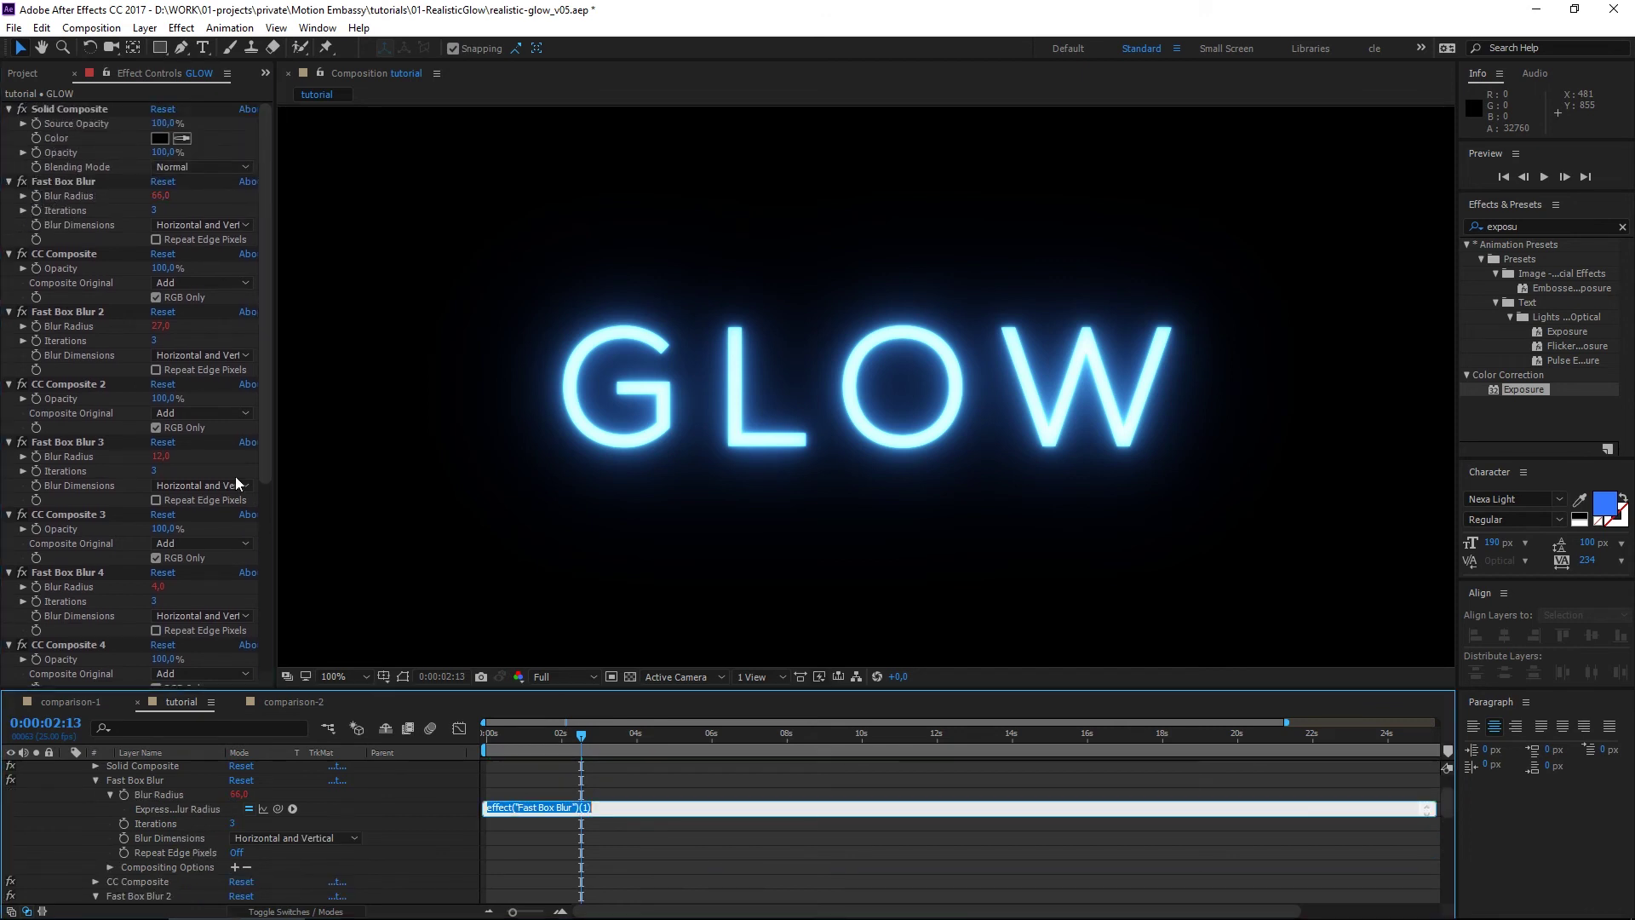
pyautogui.hotkey('ctrl', 'v')
pyautogui.press('BackSpace')
pyautogui.write('66')
pyautogui.click(405, 795)
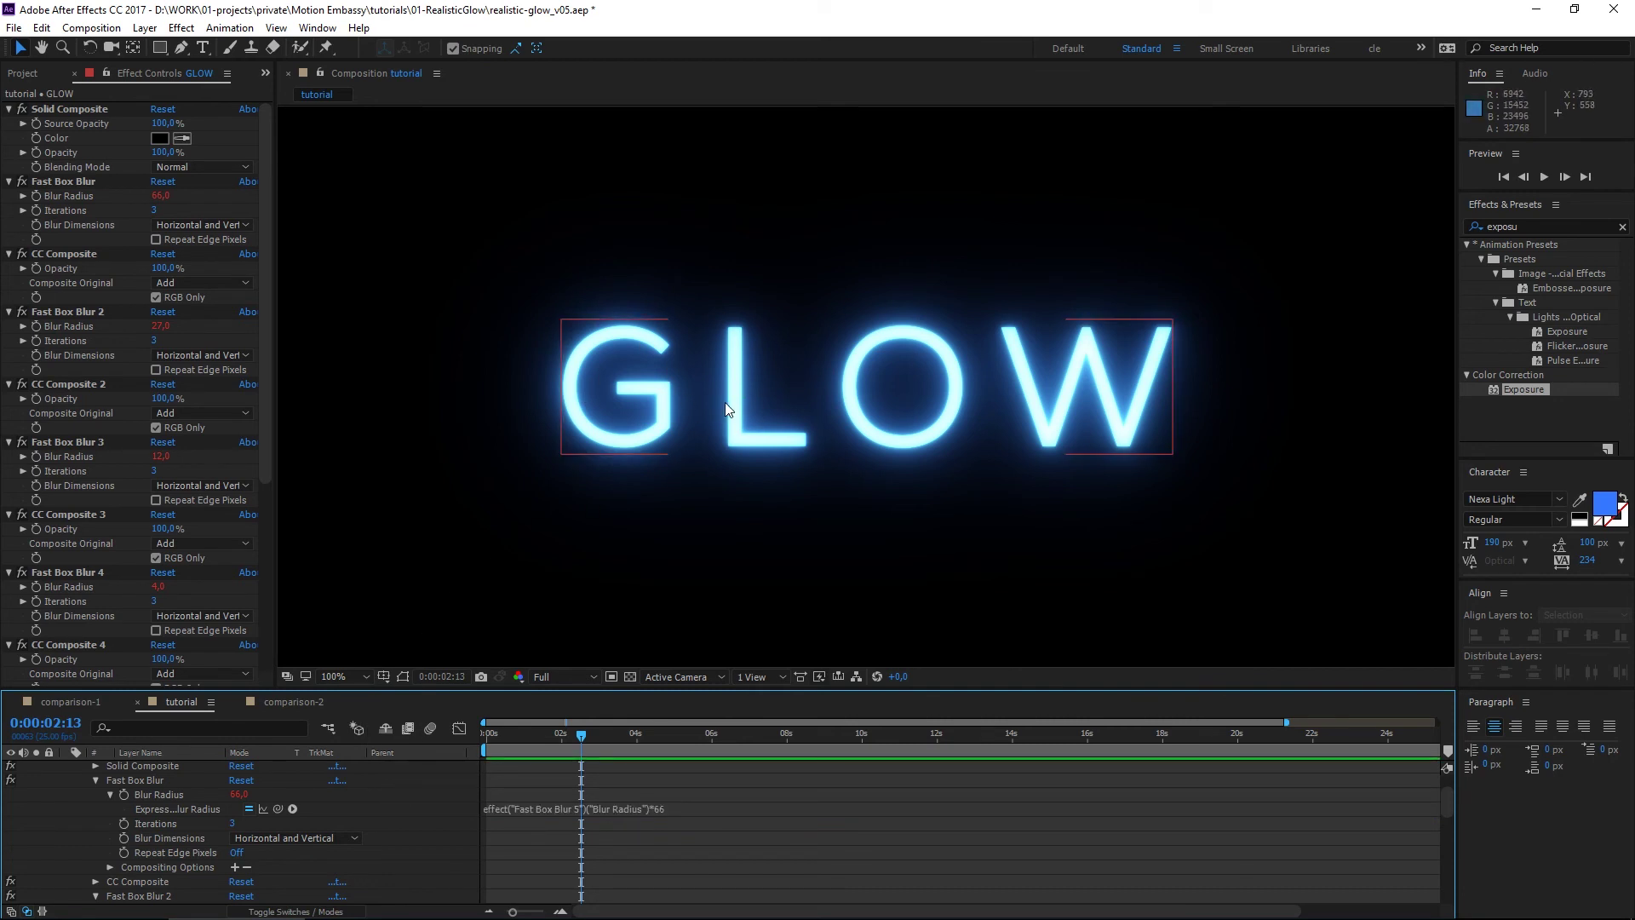
# Test the linked blurs by setting Fast Box Blur 5's blur radius to 0.5 and to 0.2.
pyautogui.moveTo(268, 267); pyautogui.dragTo(265, 443)
pyautogui.click(157, 450)
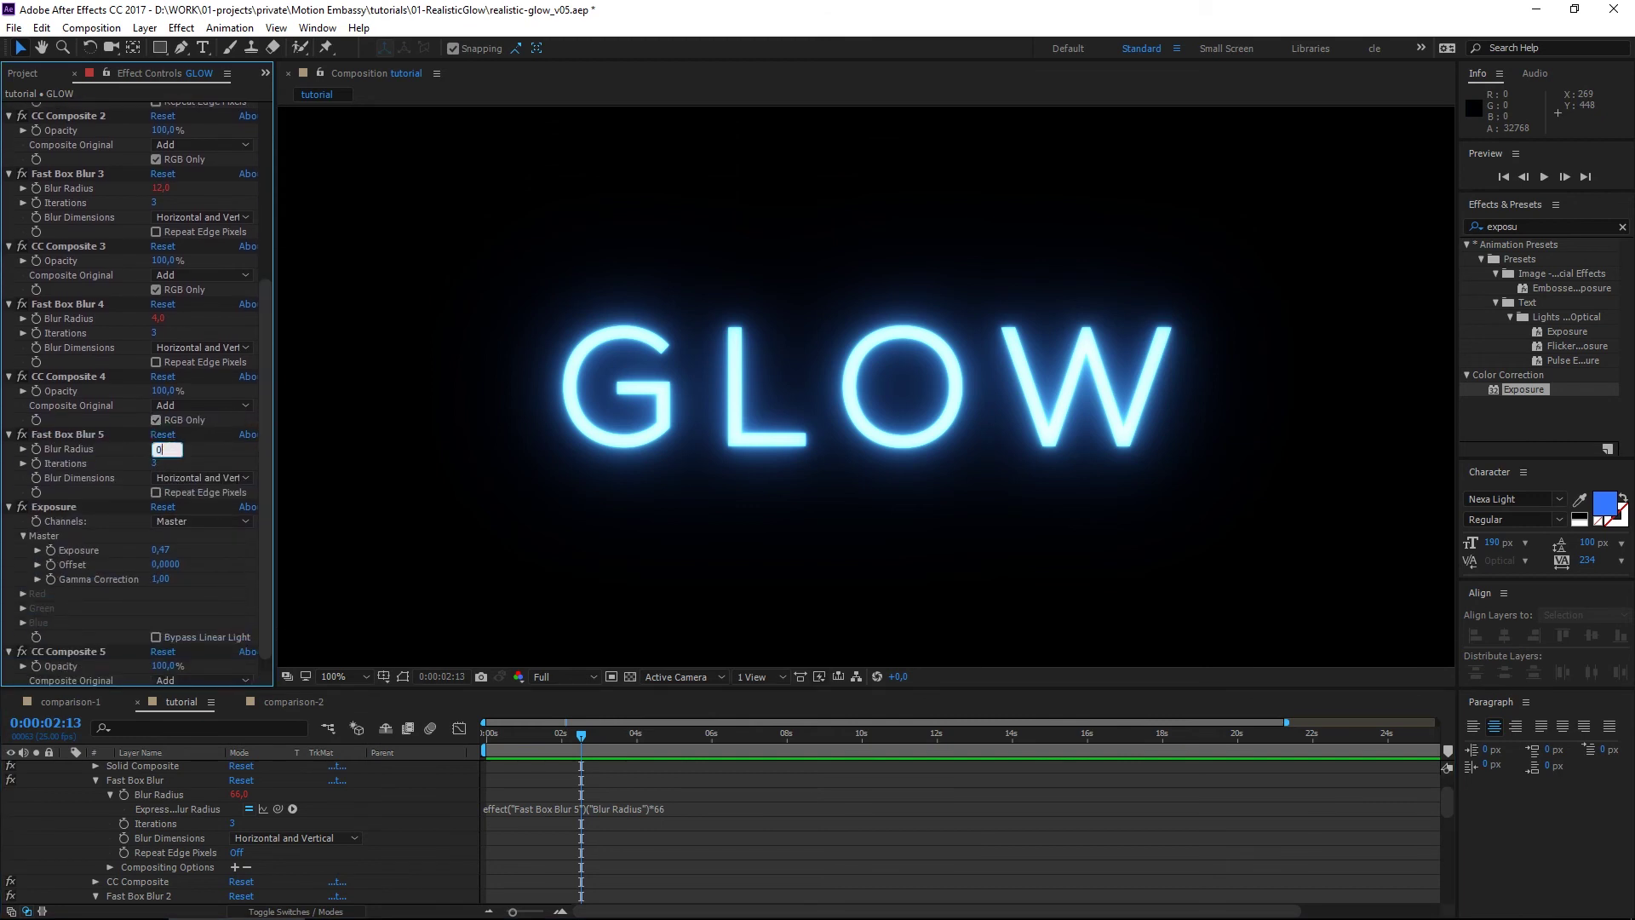
pyautogui.write('0,5')
pyautogui.press('Return')
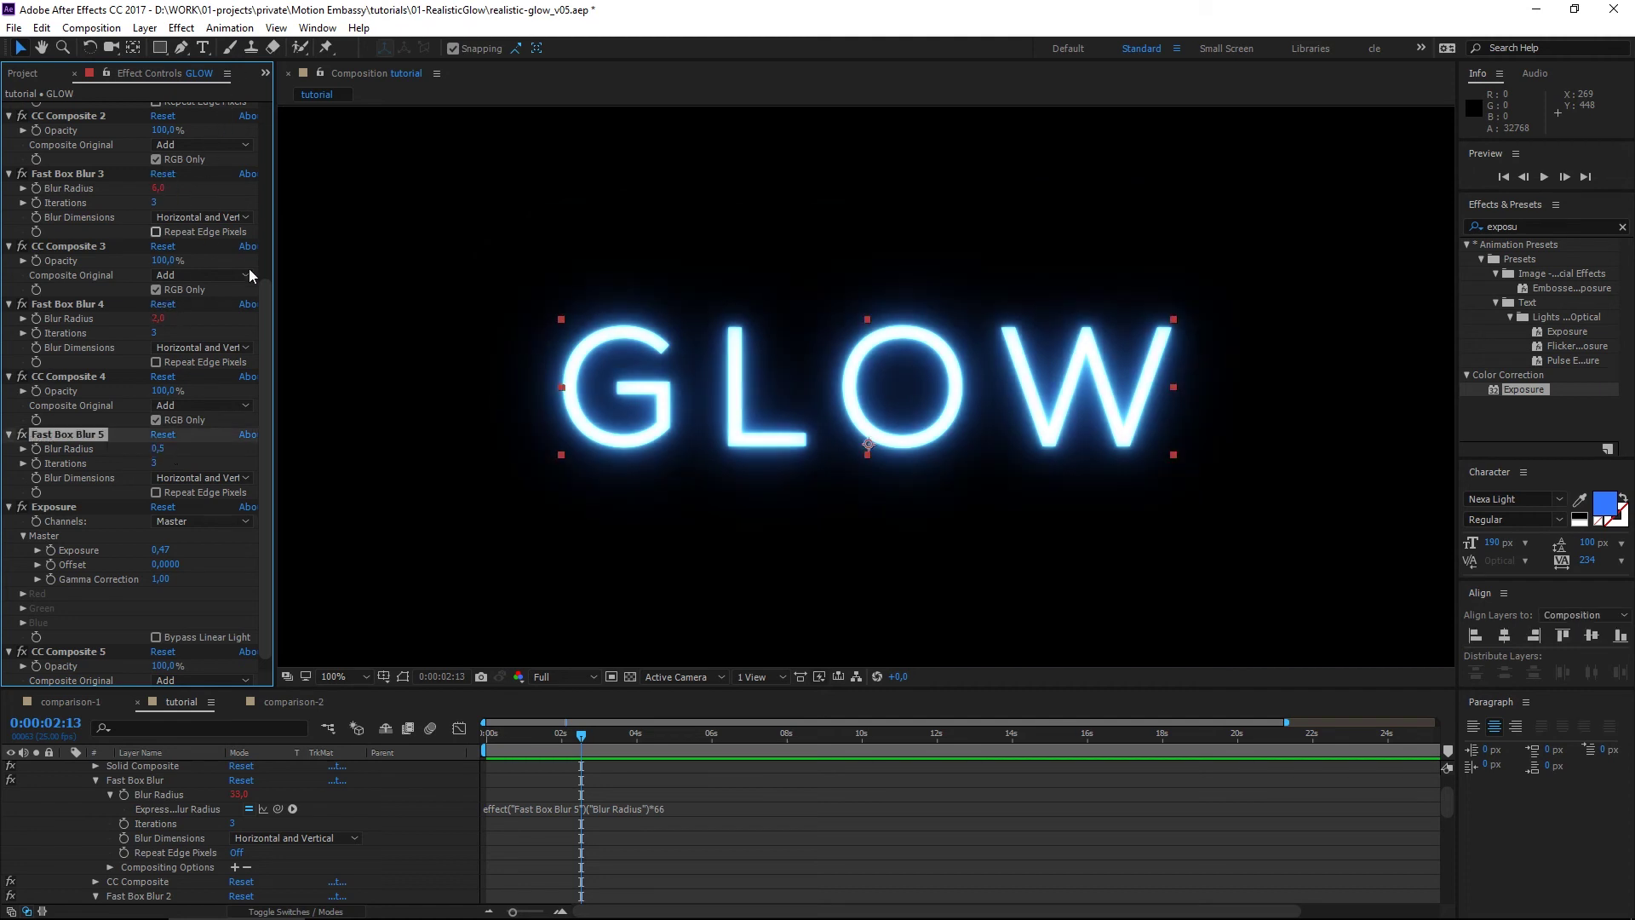
pyautogui.moveTo(268, 299)
pyautogui.mouseDown()
pyautogui.moveTo(263, 225)
pyautogui.moveTo(249, 273)
pyautogui.mouseUp()
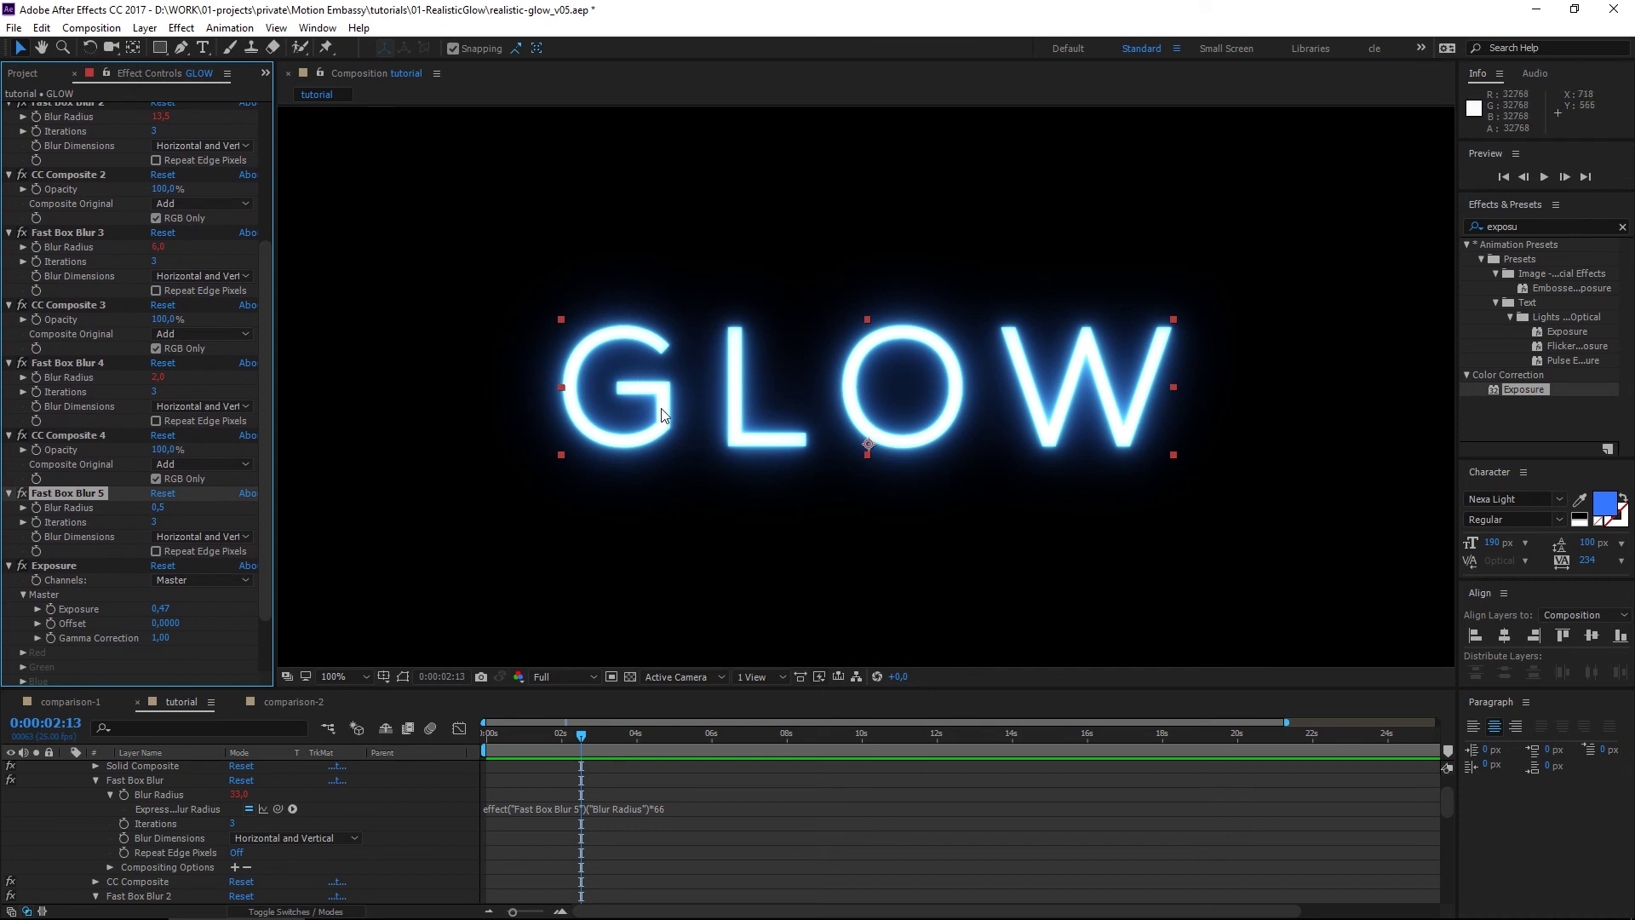
pyautogui.click(161, 508)
pyautogui.press('Return')
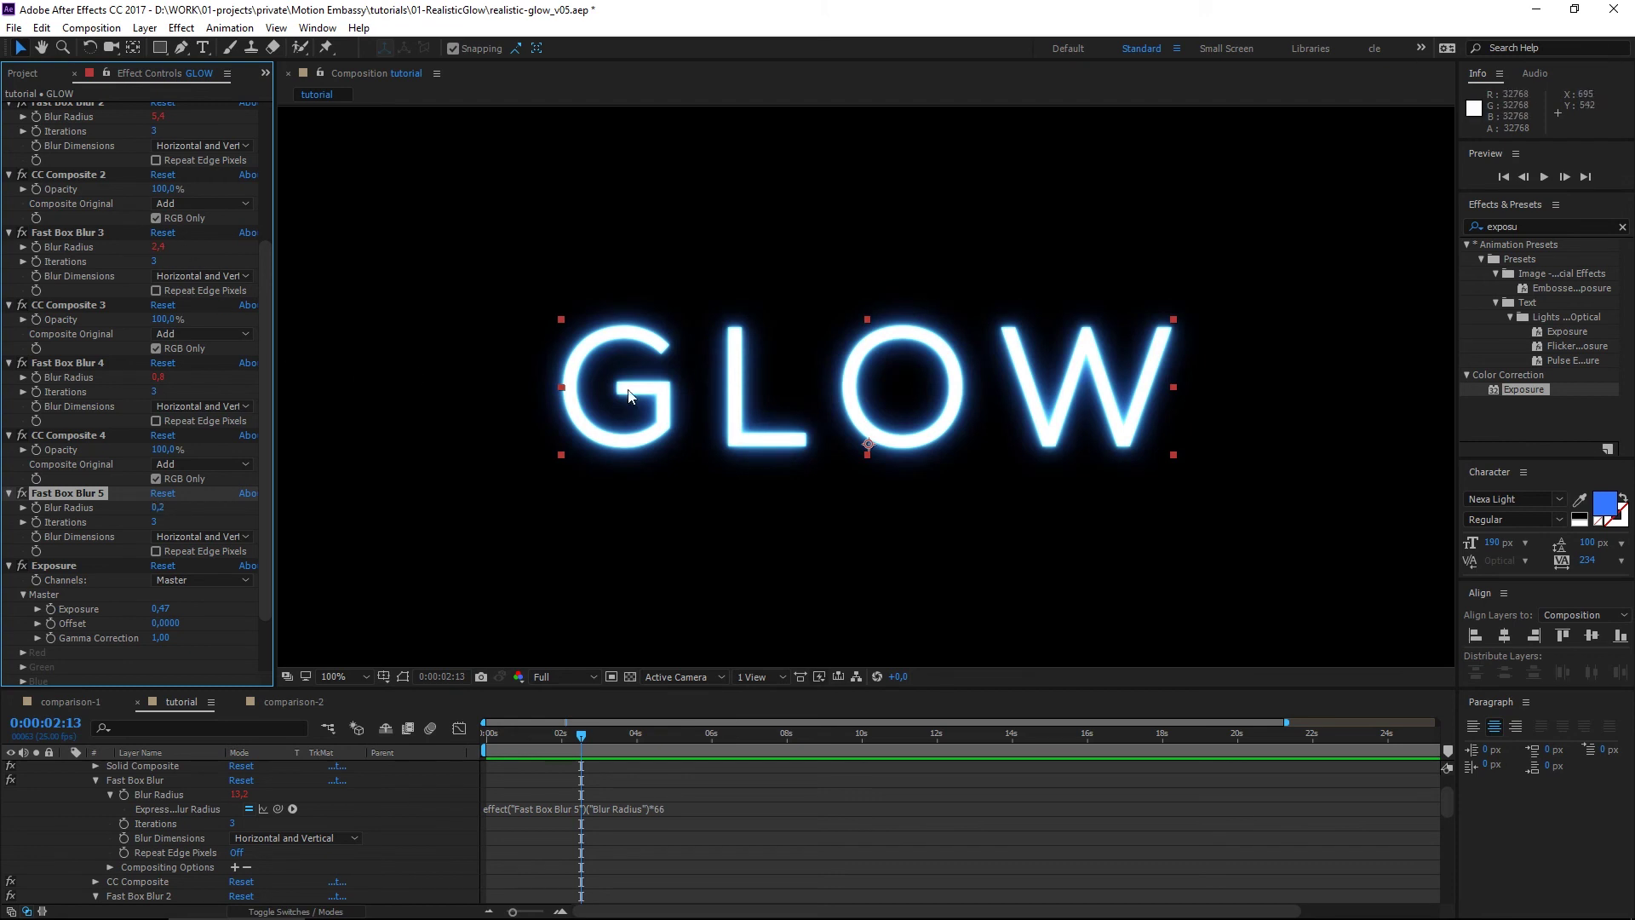
# Set Fast Box Blur 5's blur radius back to 1.
pyautogui.click(161, 508)
pyautogui.write('1')
pyautogui.press('Return')
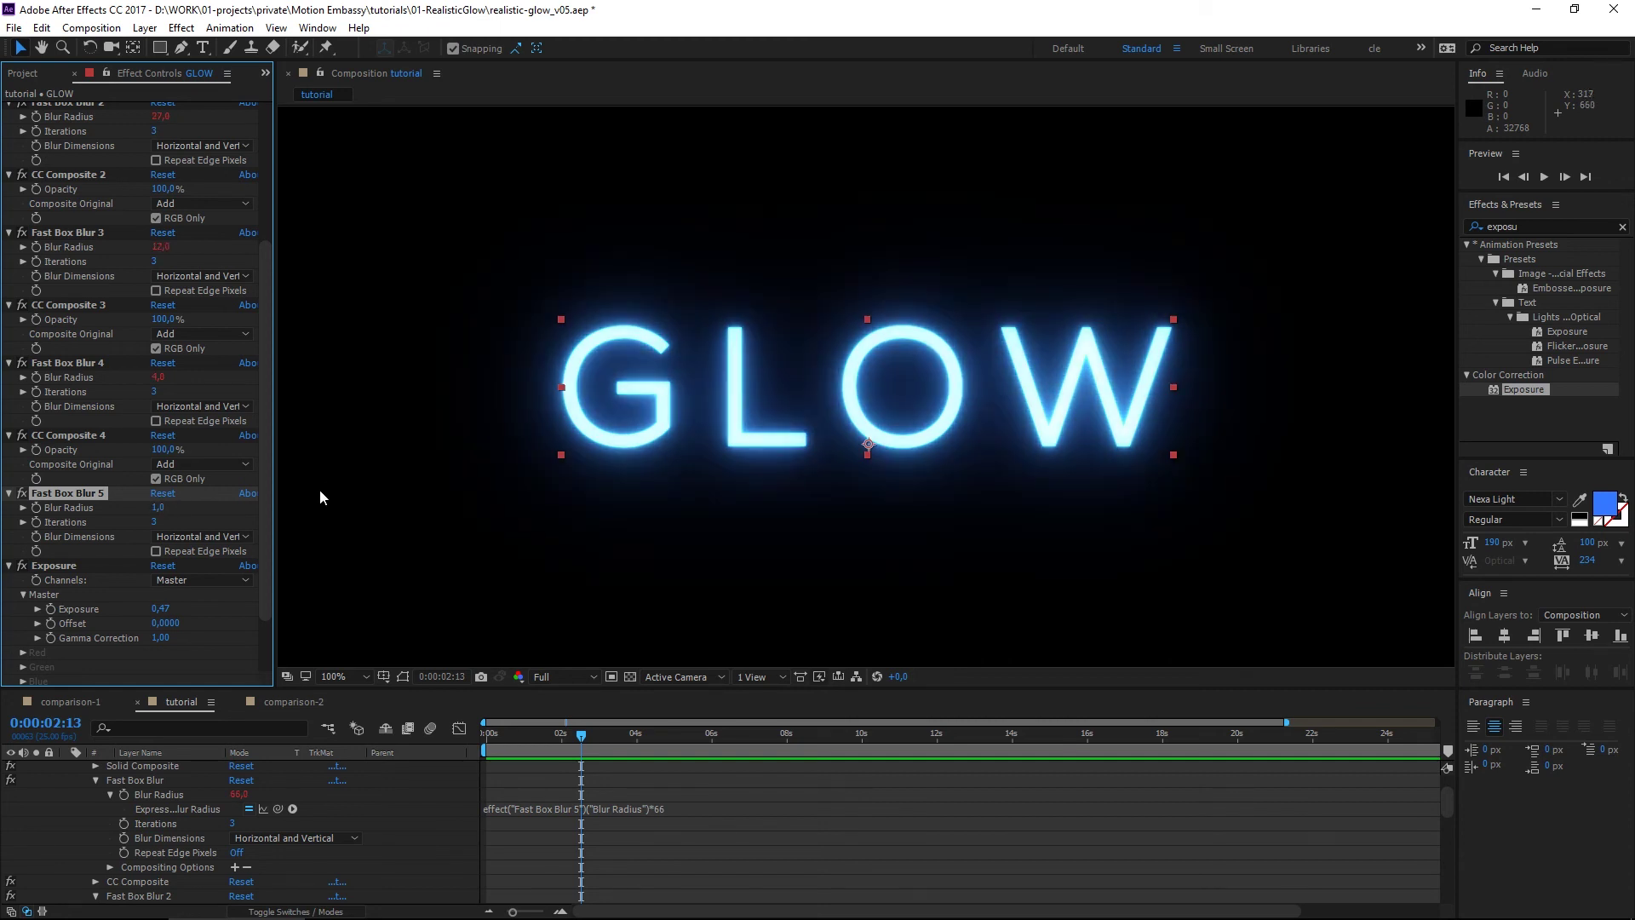
# Select all effects from Solid Composite through CC Composite 5 and save them as an animation preset over the existing Realistic Glow file.
pyautogui.moveTo(264, 535); pyautogui.dragTo(259, 313)
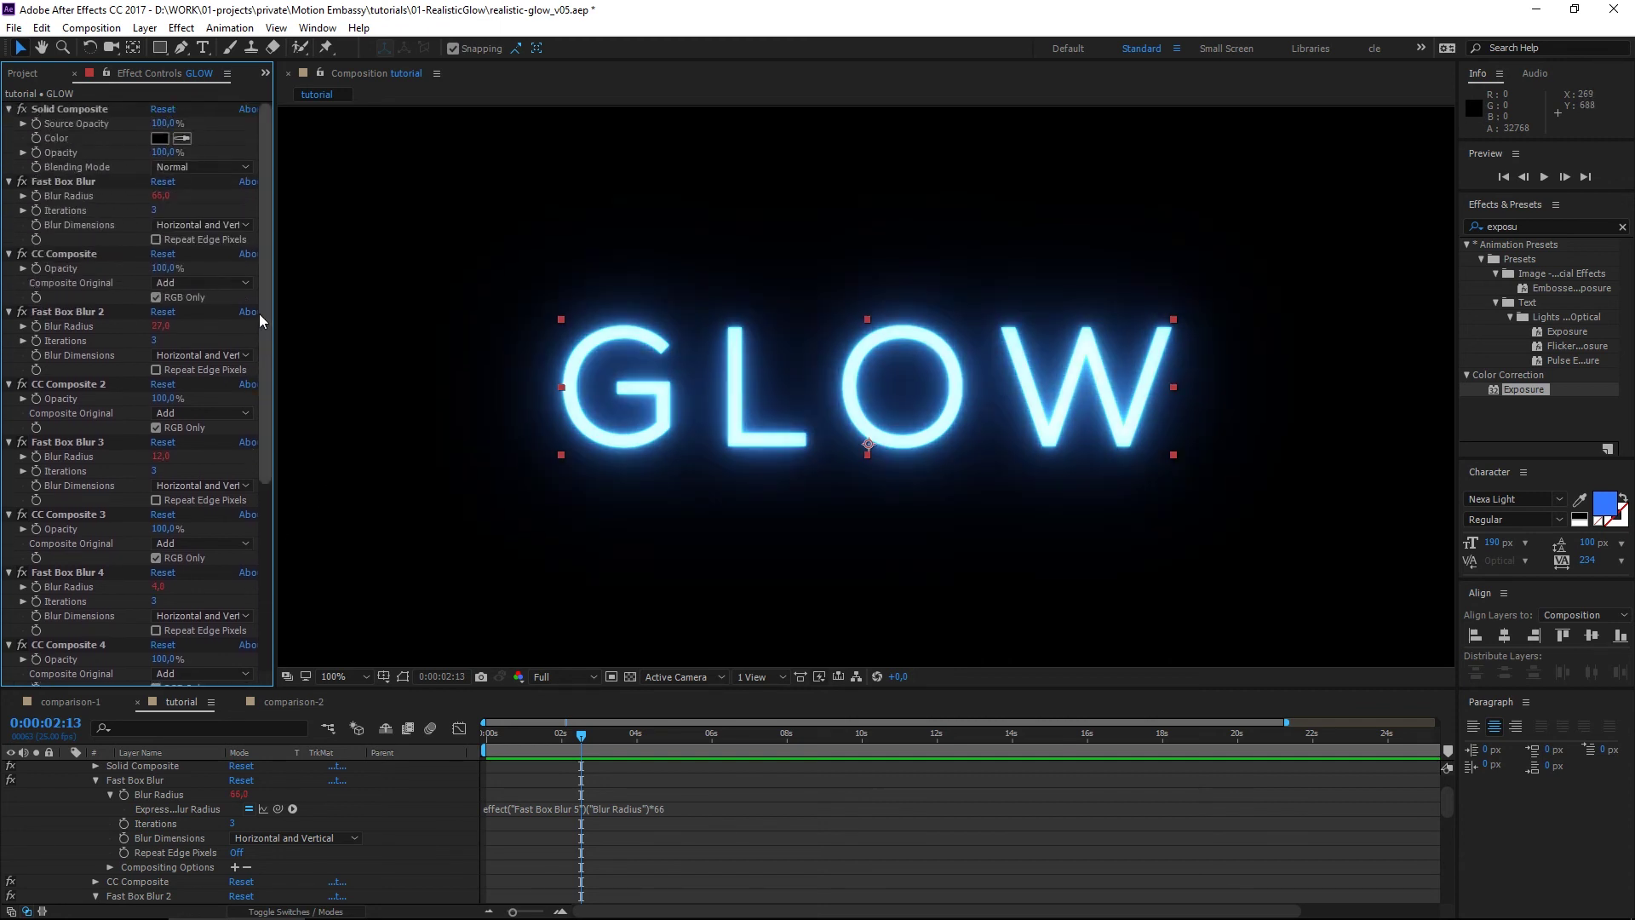
pyautogui.click(64, 108)
pyautogui.moveTo(262, 209); pyautogui.dragTo(259, 417)
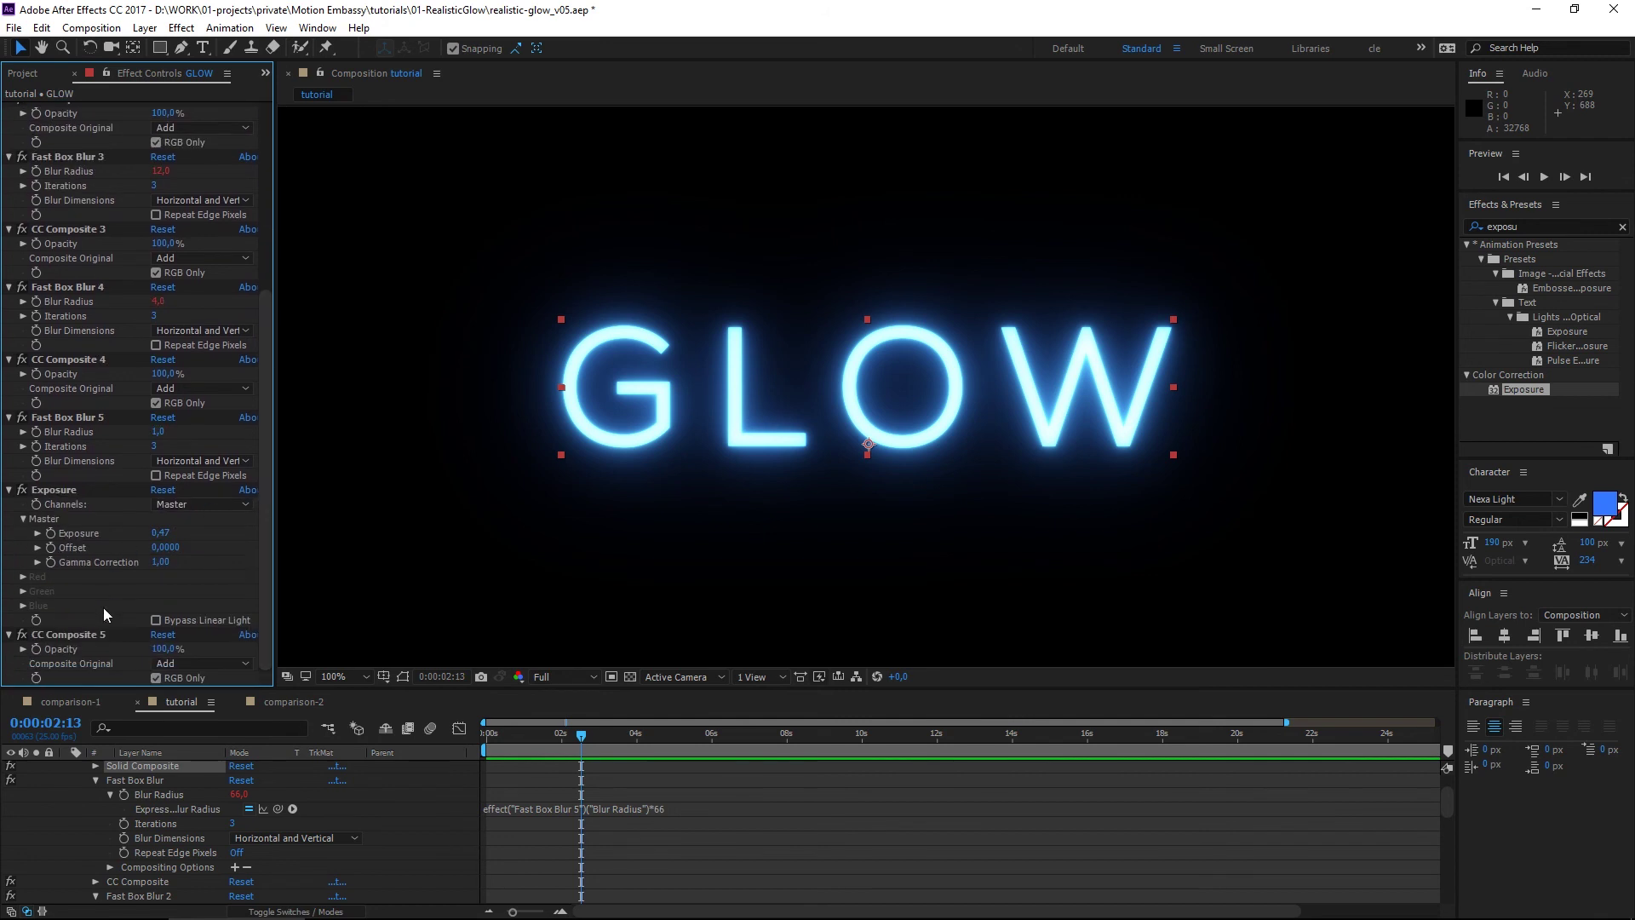
pyautogui.keyDown('shift'); pyautogui.click(75, 635); pyautogui.keyUp('shift')
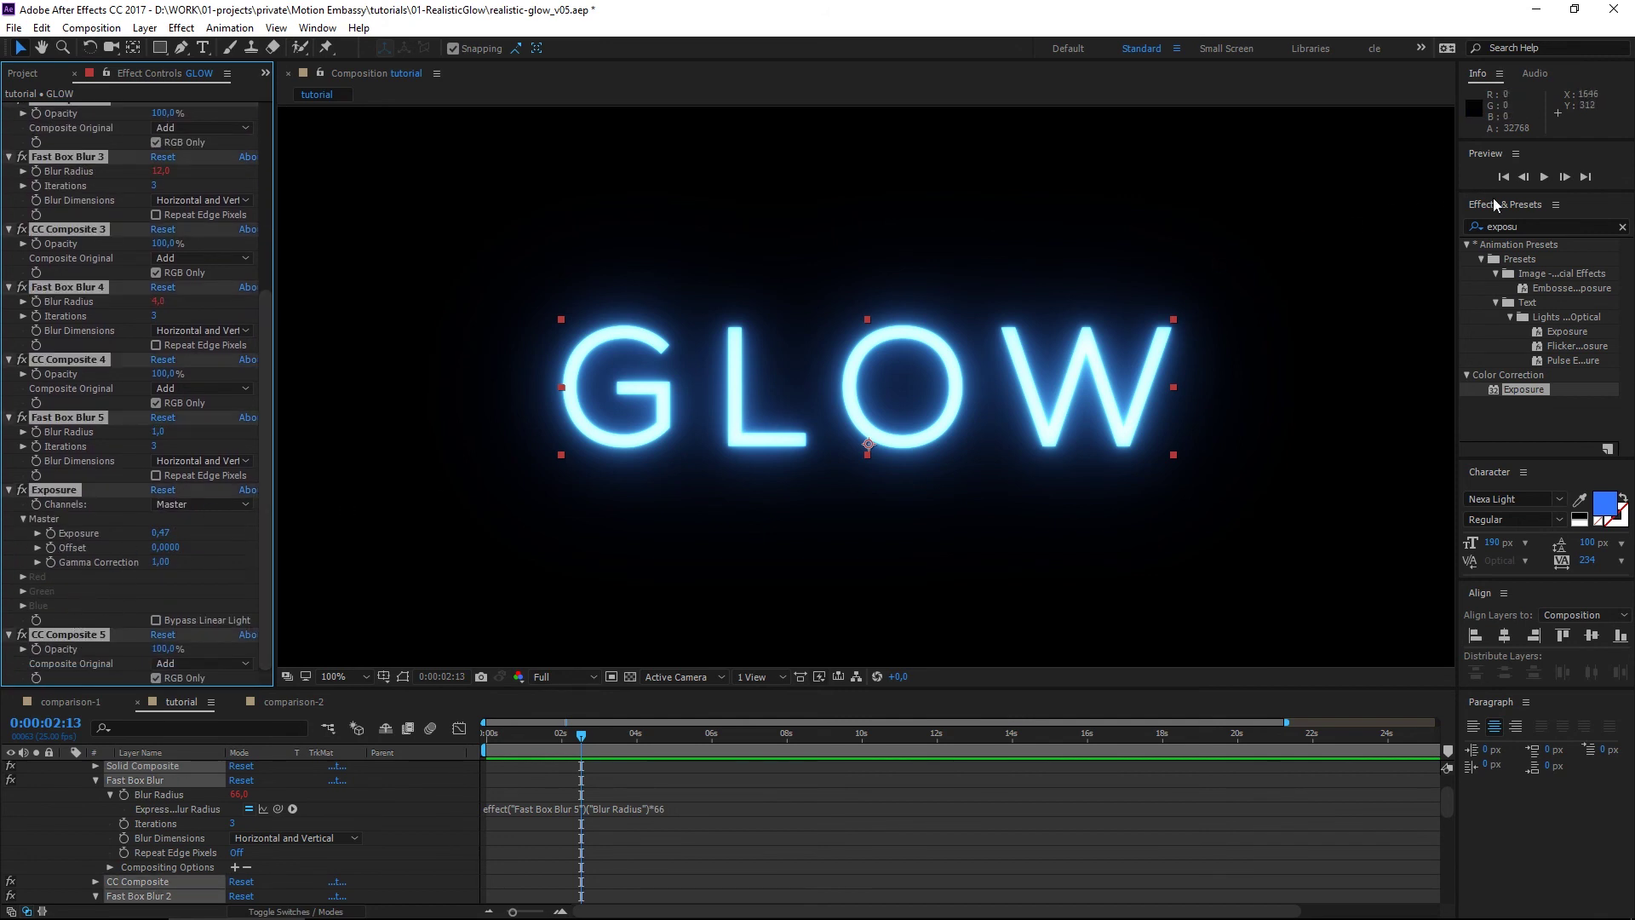
pyautogui.click(1557, 205)
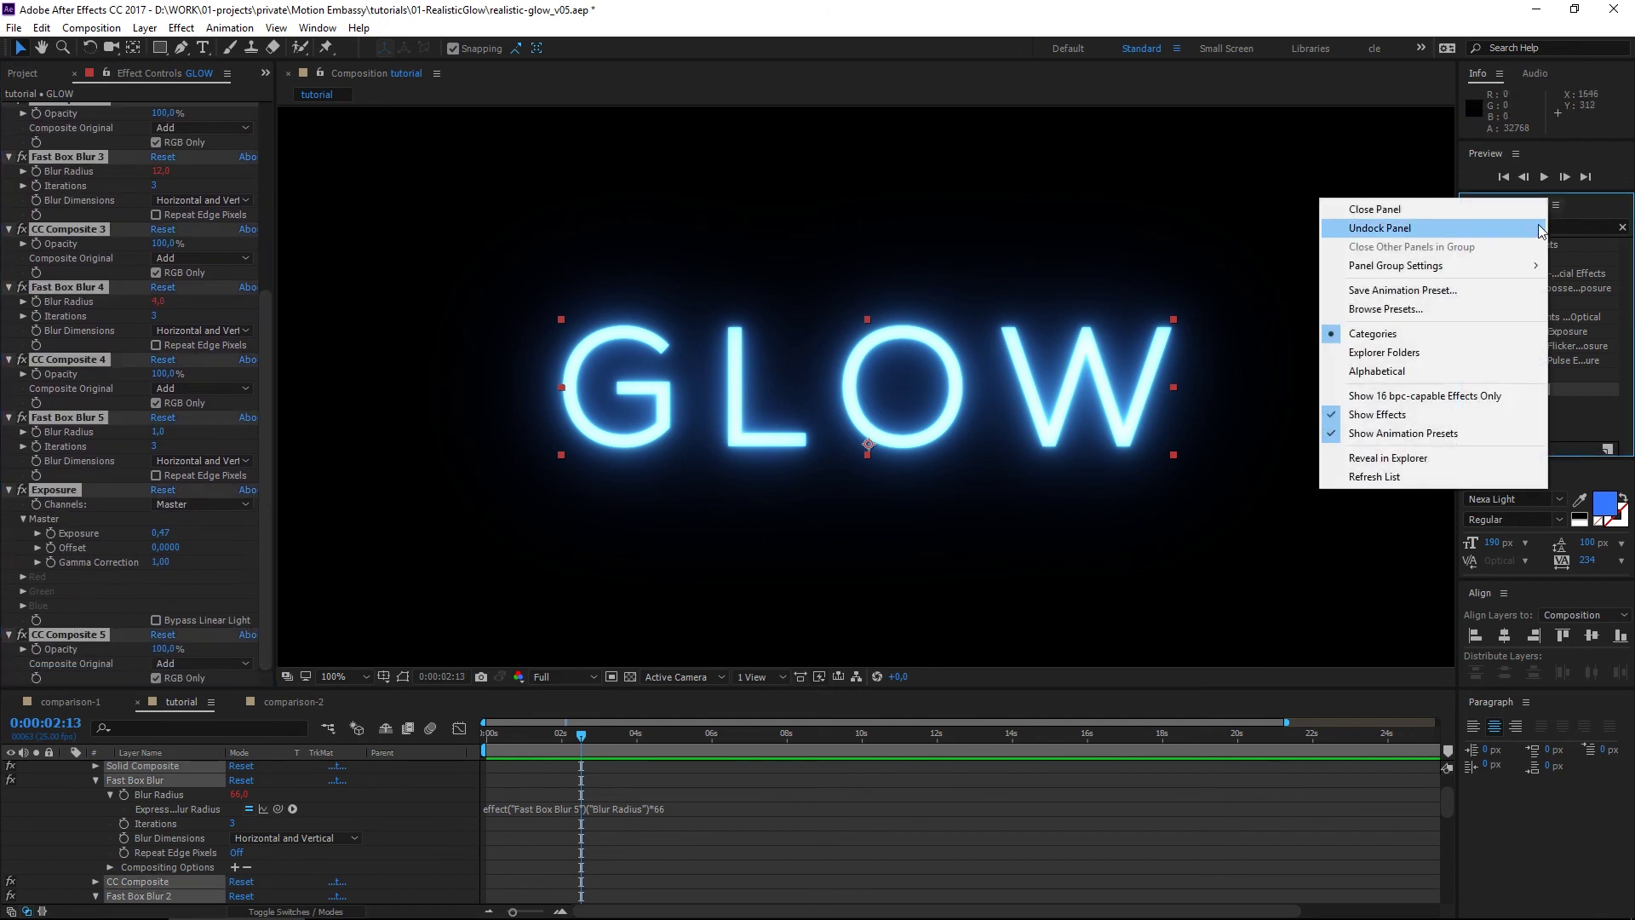
pyautogui.click(1385, 291)
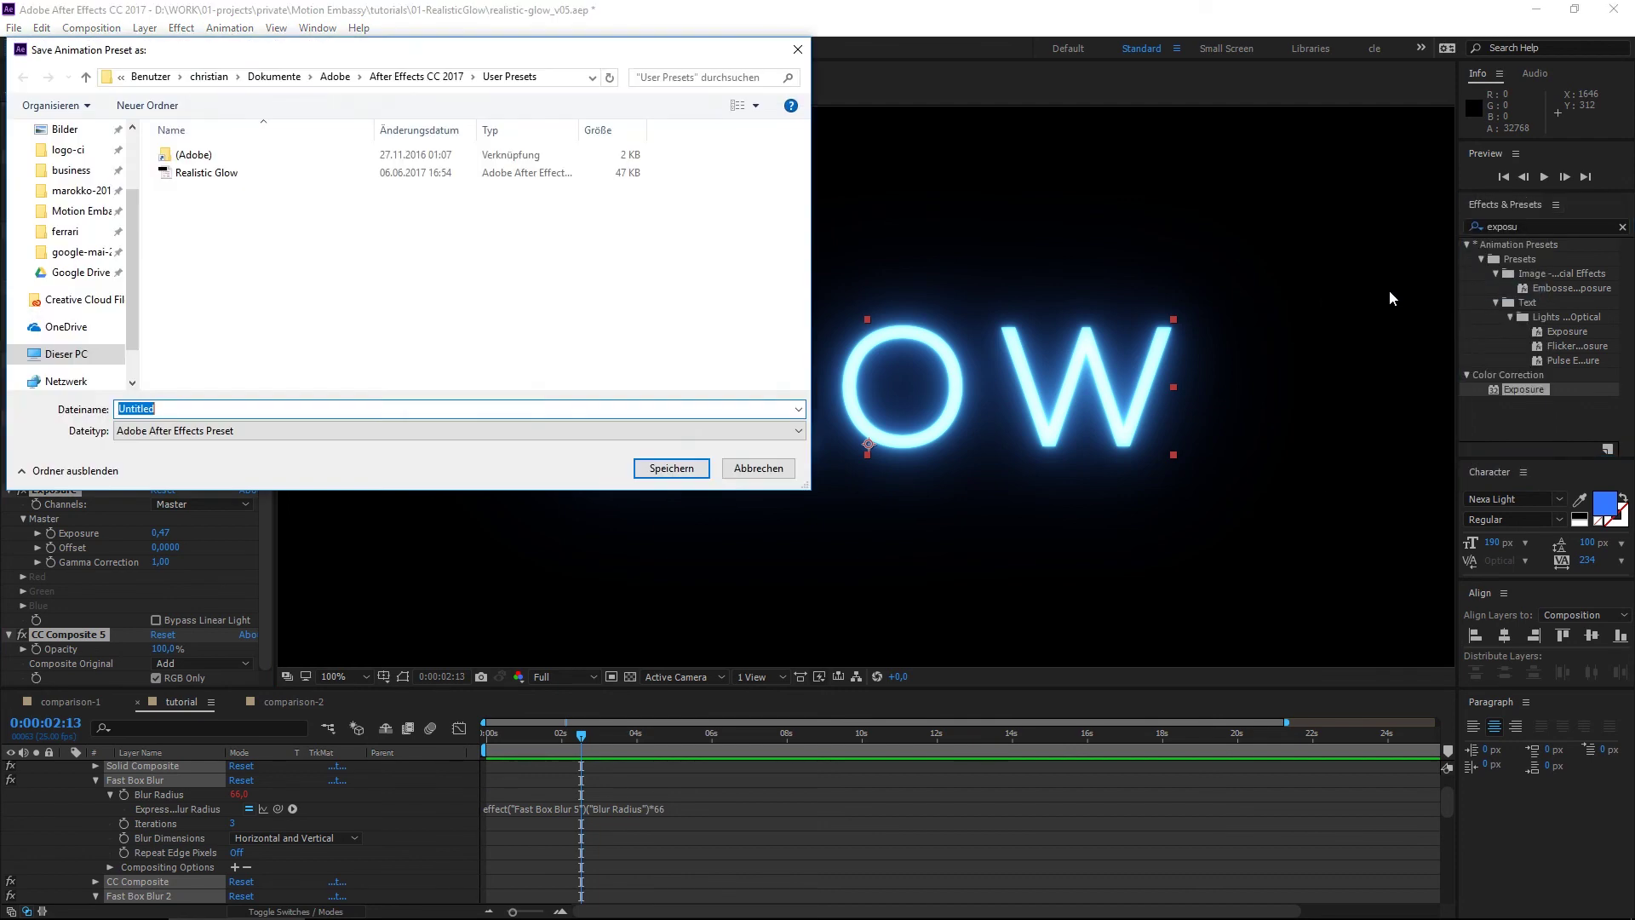
pyautogui.click(201, 174)
pyautogui.click(672, 469)
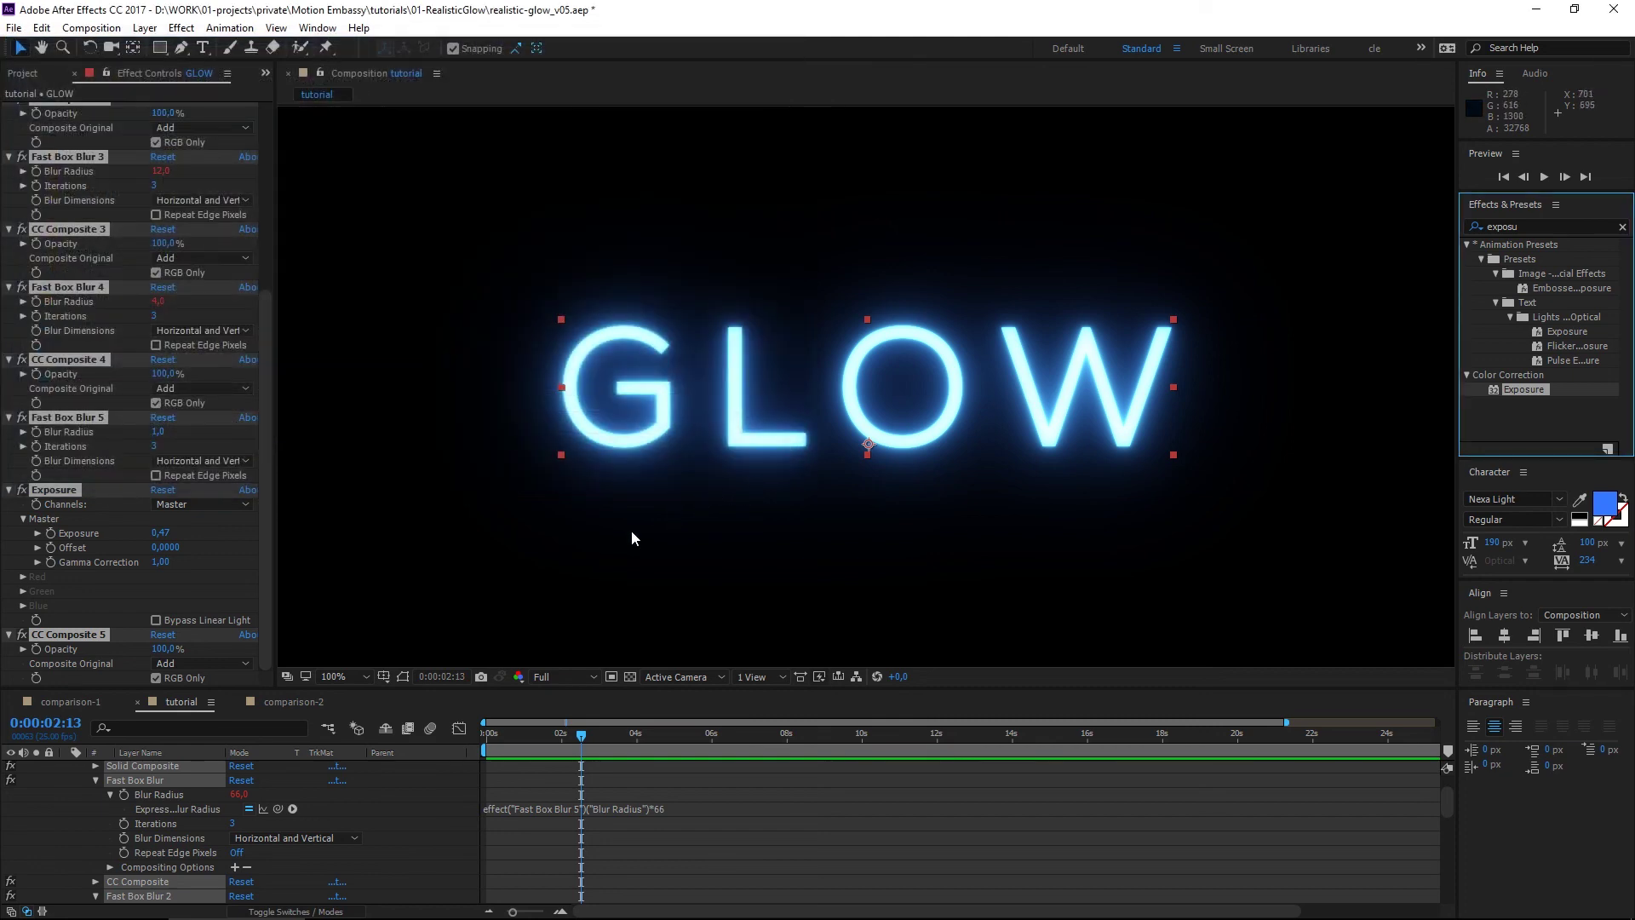
# Apply the saved Realistic Glow user preset to the realistic-glow layer in the comparison-2 composition.
pyautogui.click(289, 702)
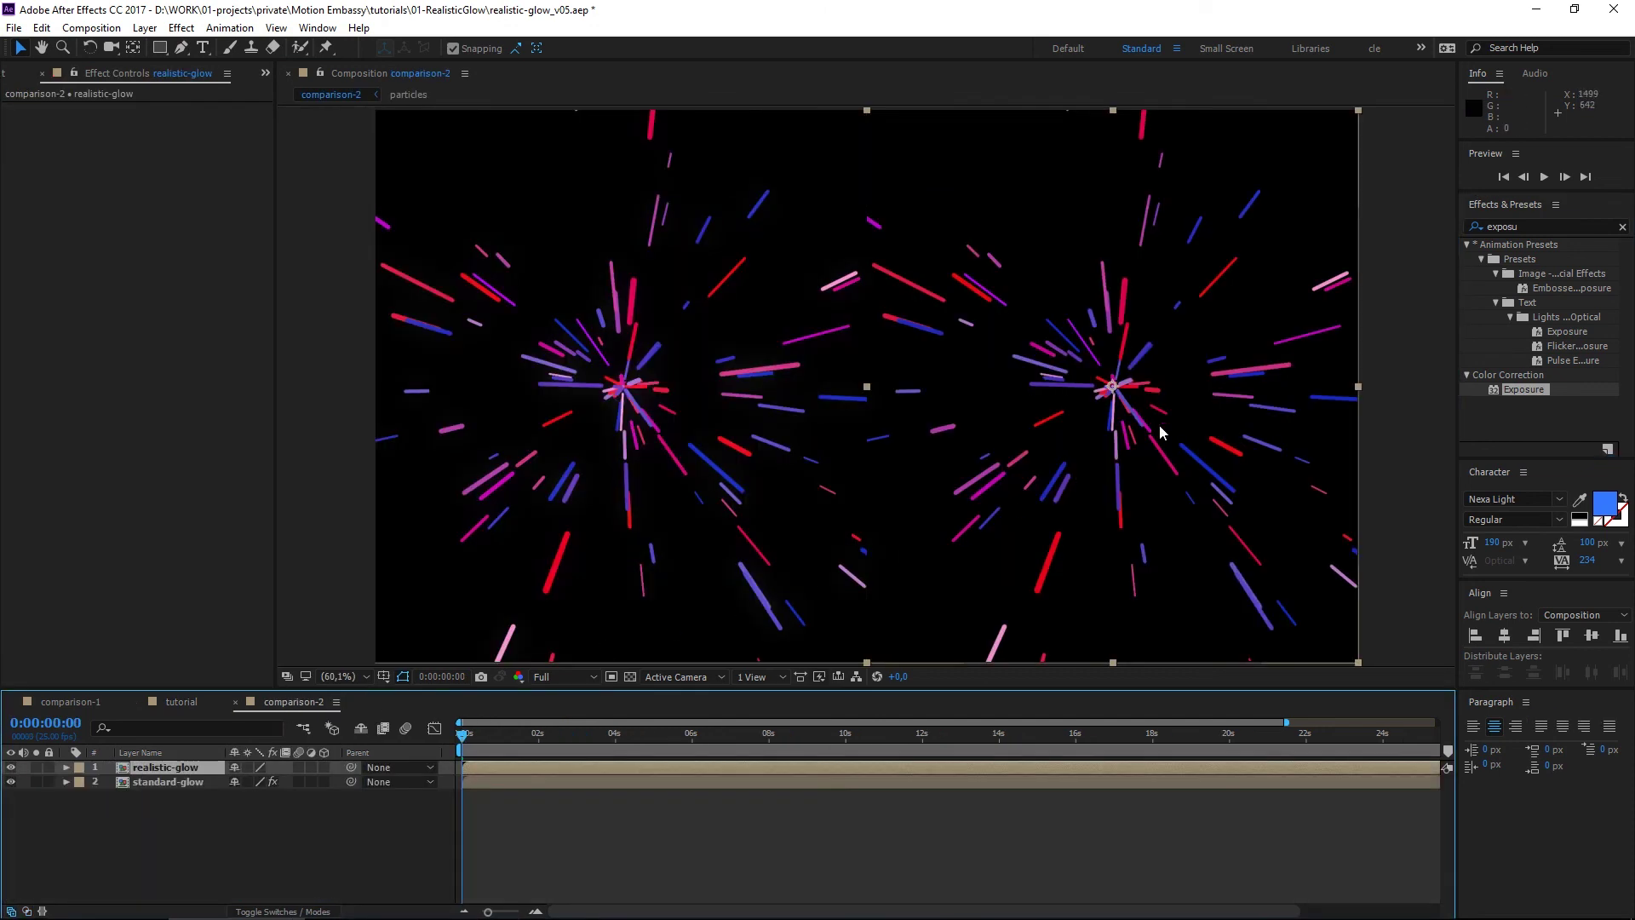
pyautogui.click(1118, 439)
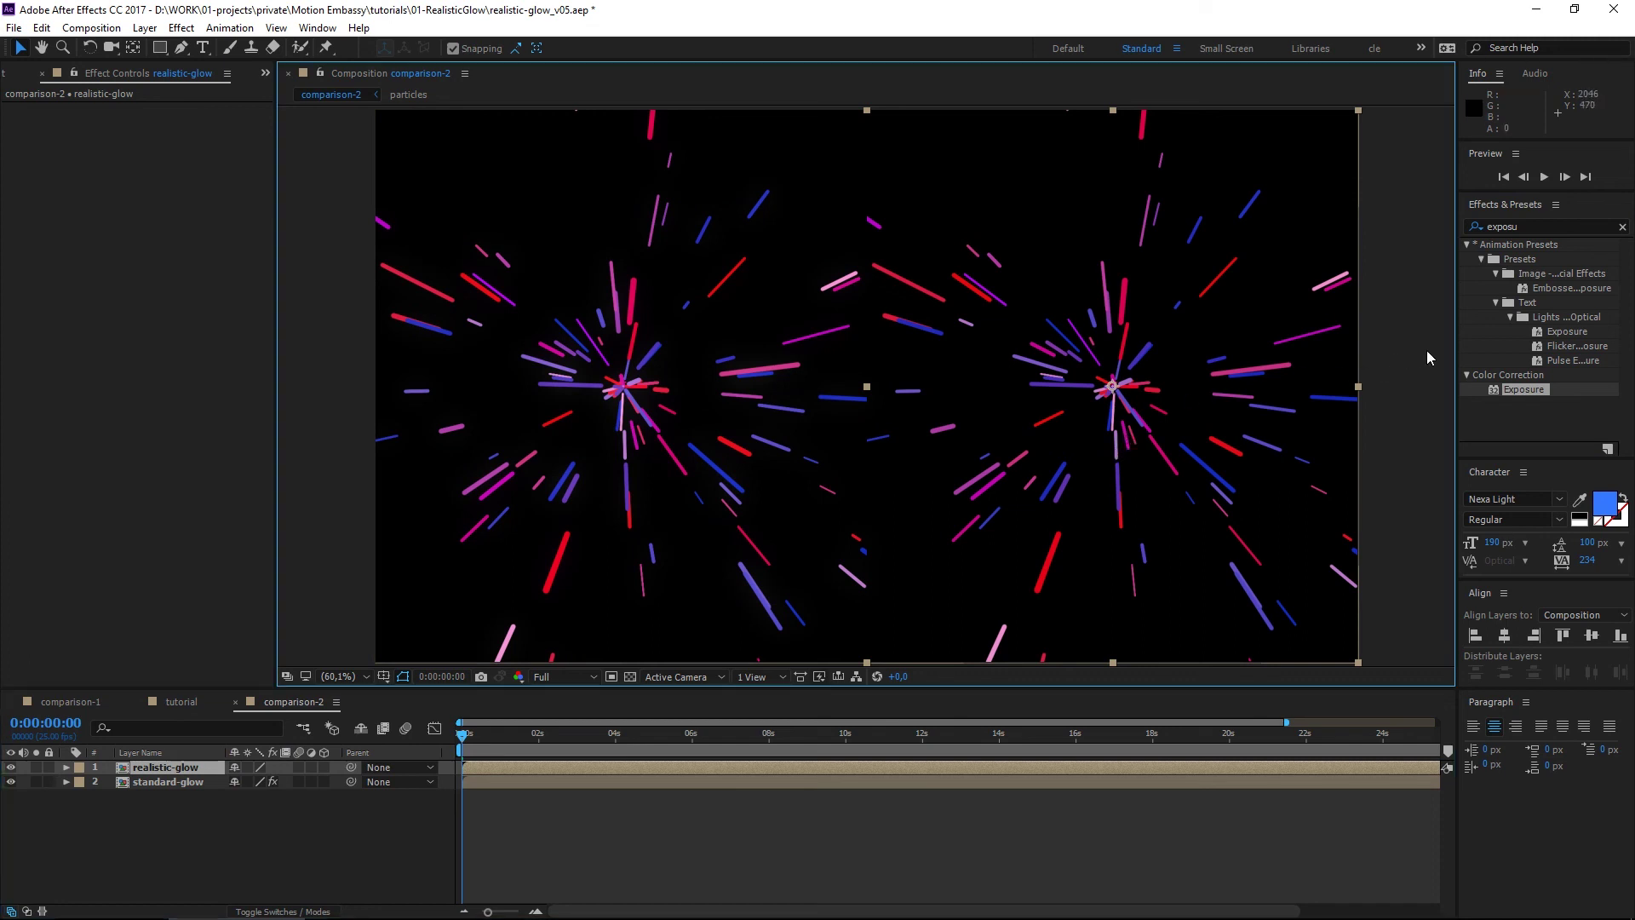
pyautogui.doubleClick(1541, 226)
pyautogui.press('BackSpace')
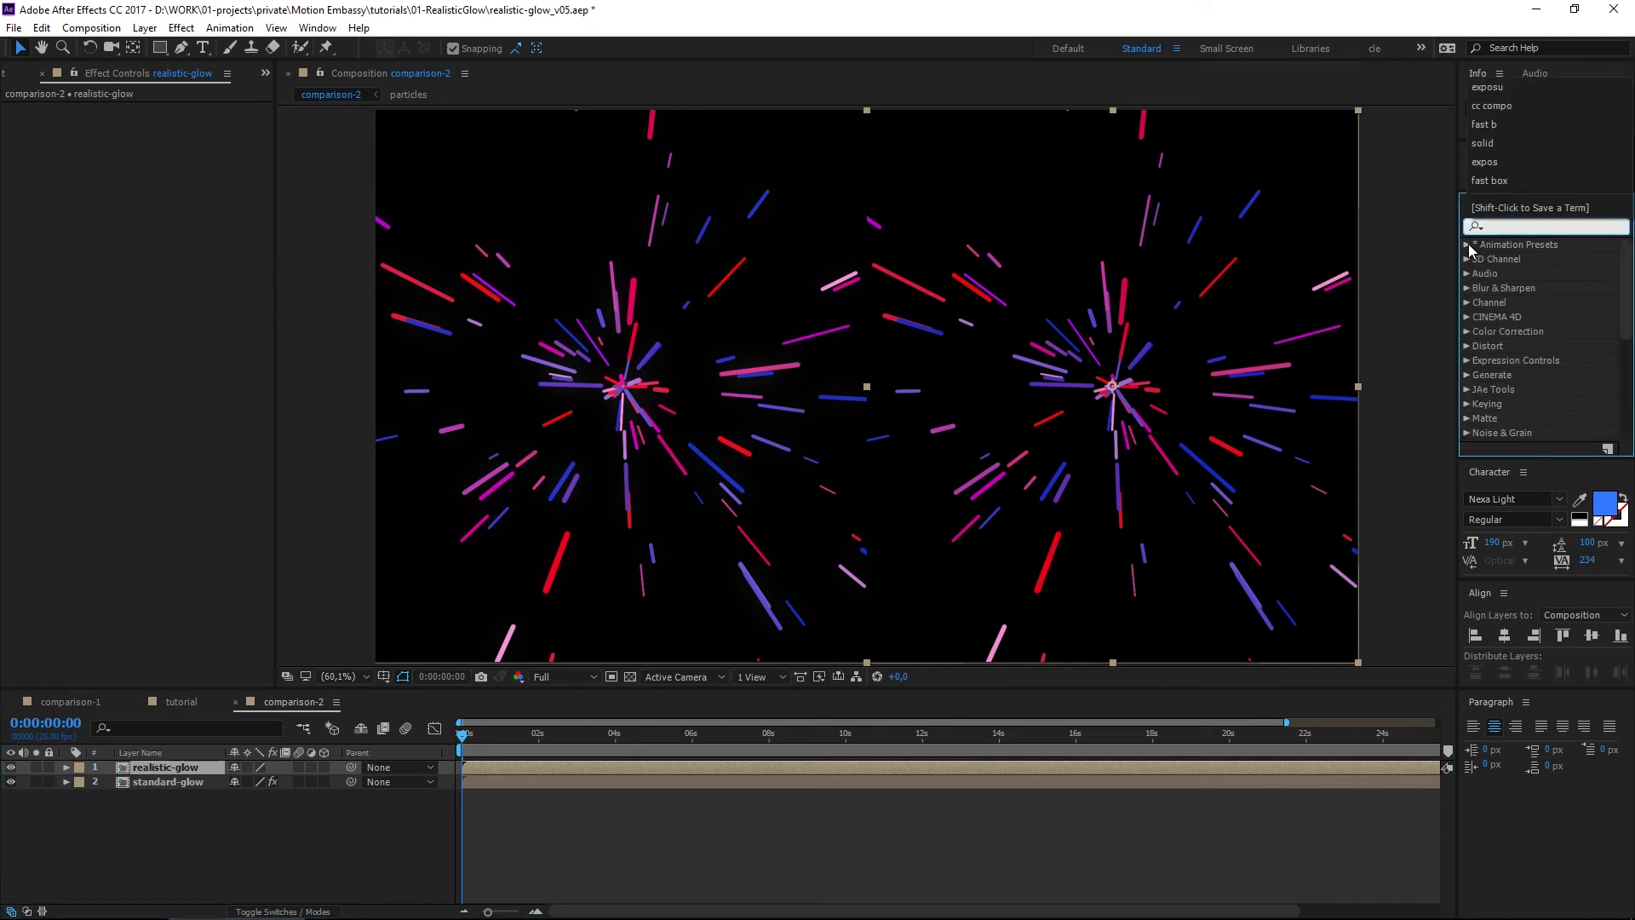
pyautogui.click(1481, 274)
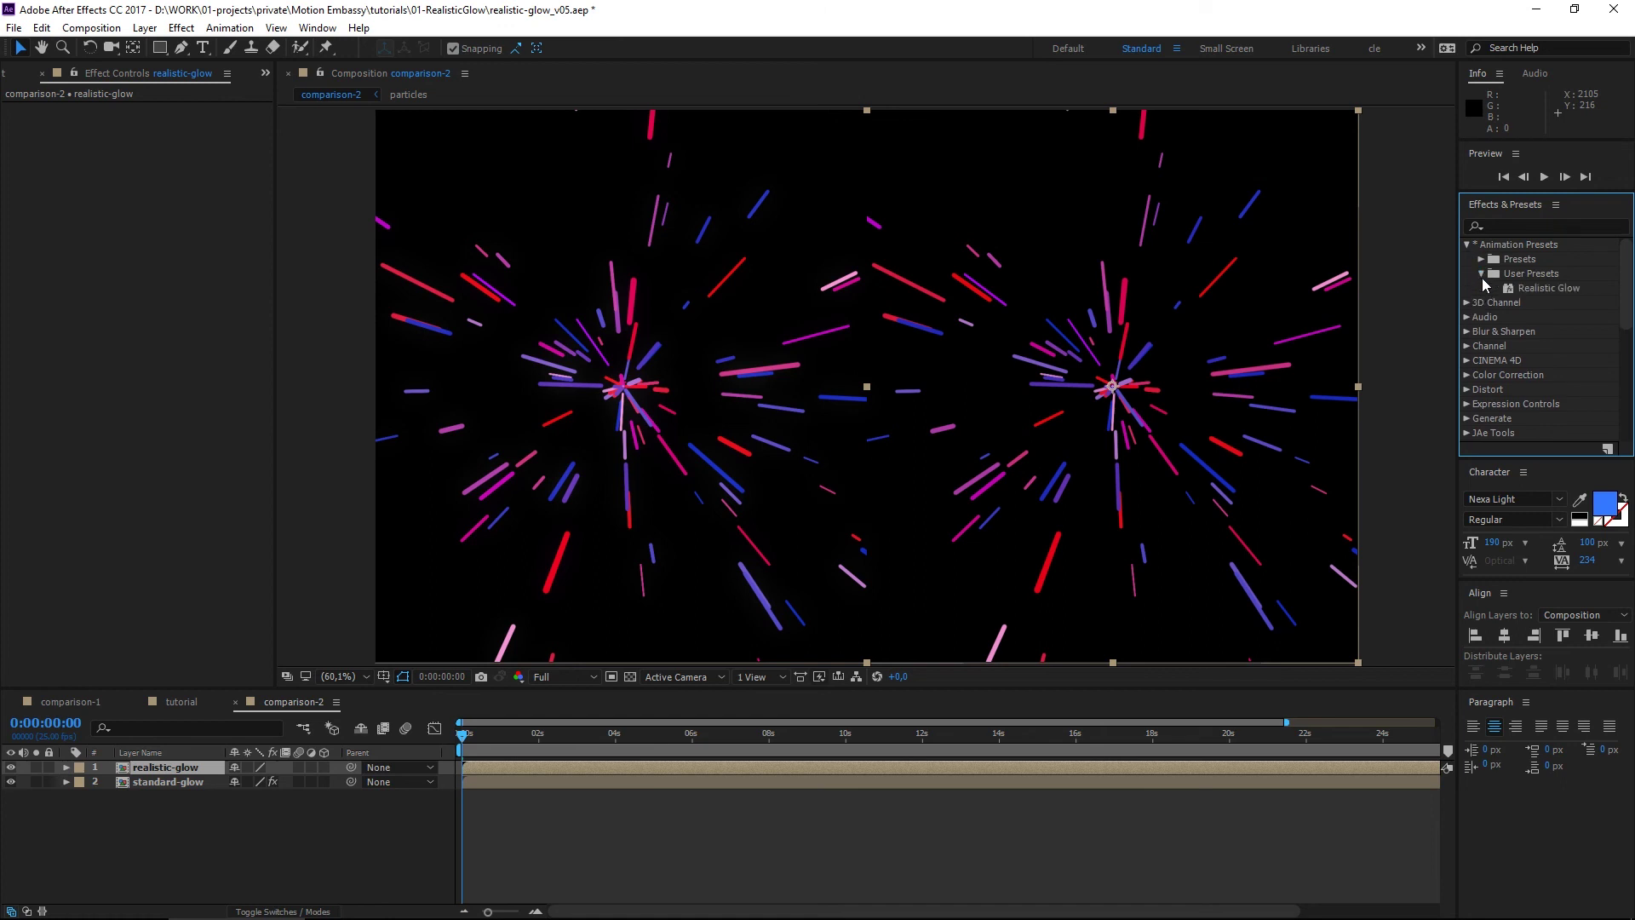
pyautogui.moveTo(1510, 294); pyautogui.dragTo(1123, 359)
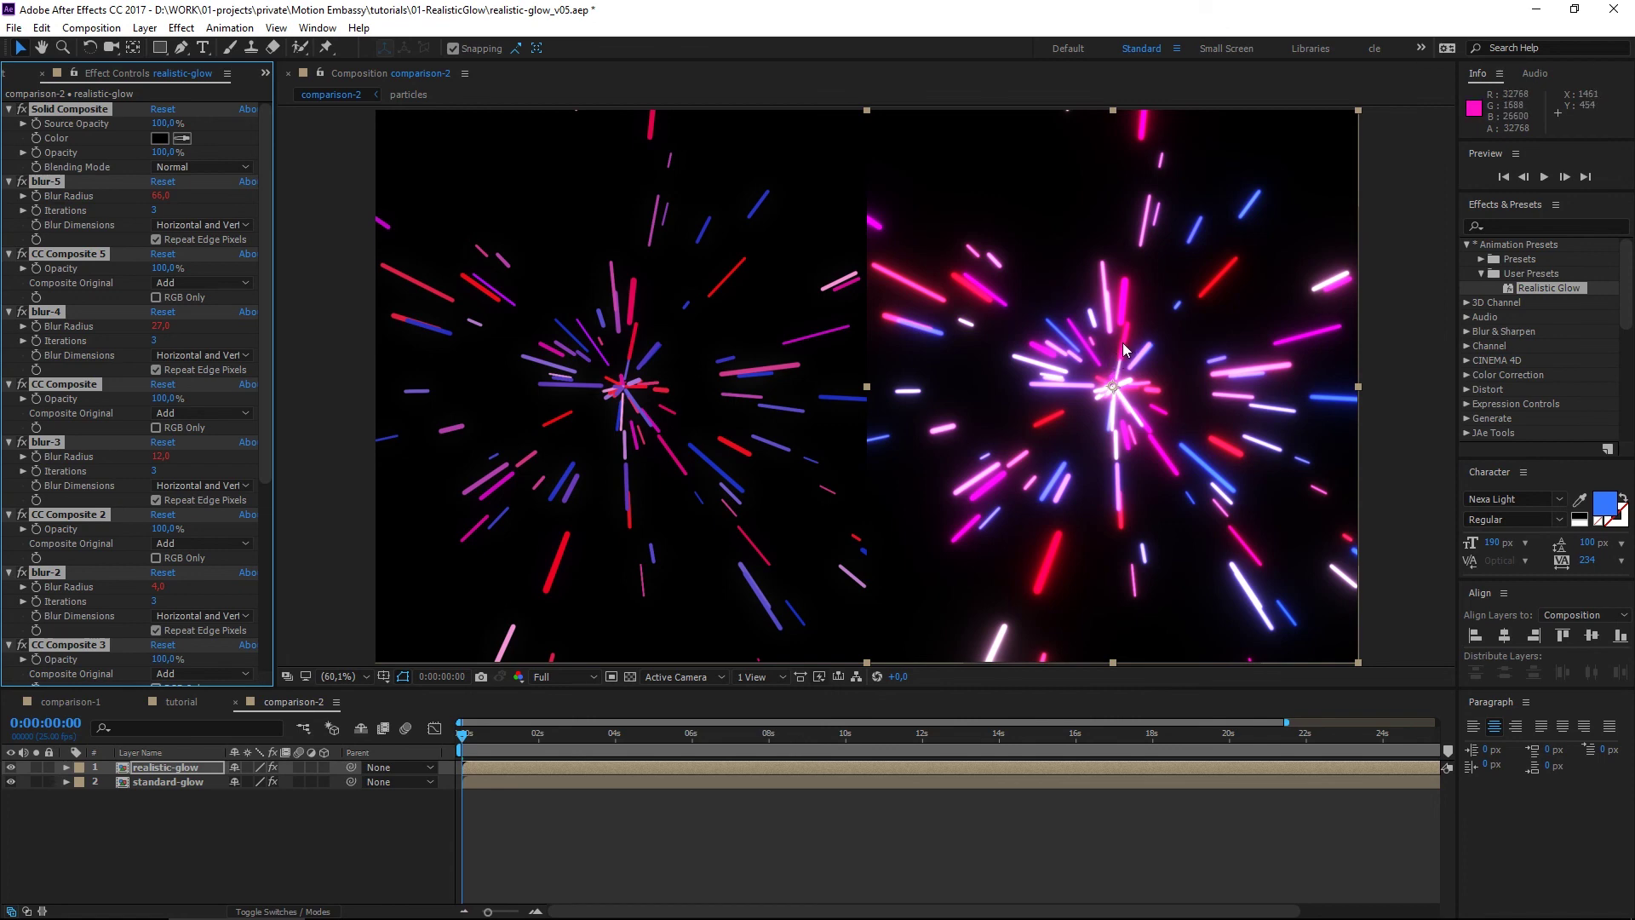
# Raise the realistic-glow layer's Exposure to 1.50 and try blur-1's blur radius at 0.5 and at 2.
pyautogui.moveTo(270, 324); pyautogui.dragTo(278, 560)
pyautogui.moveTo(160, 534); pyautogui.dragTo(205, 514)
pyautogui.click(160, 432)
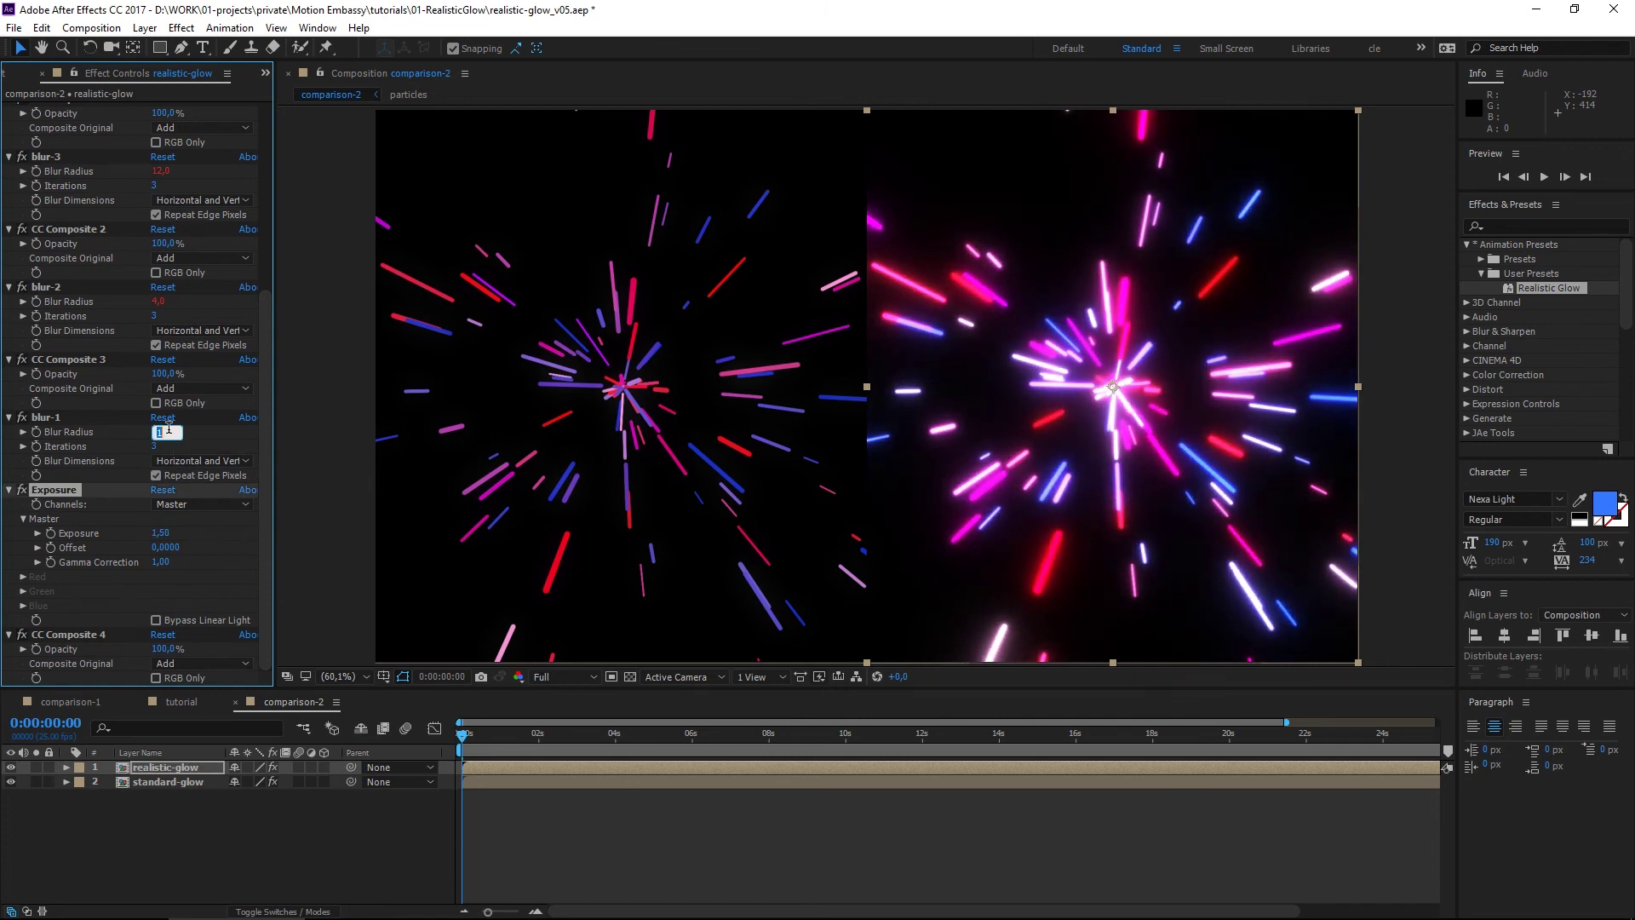
pyautogui.write('0,5')
pyautogui.press('Return')
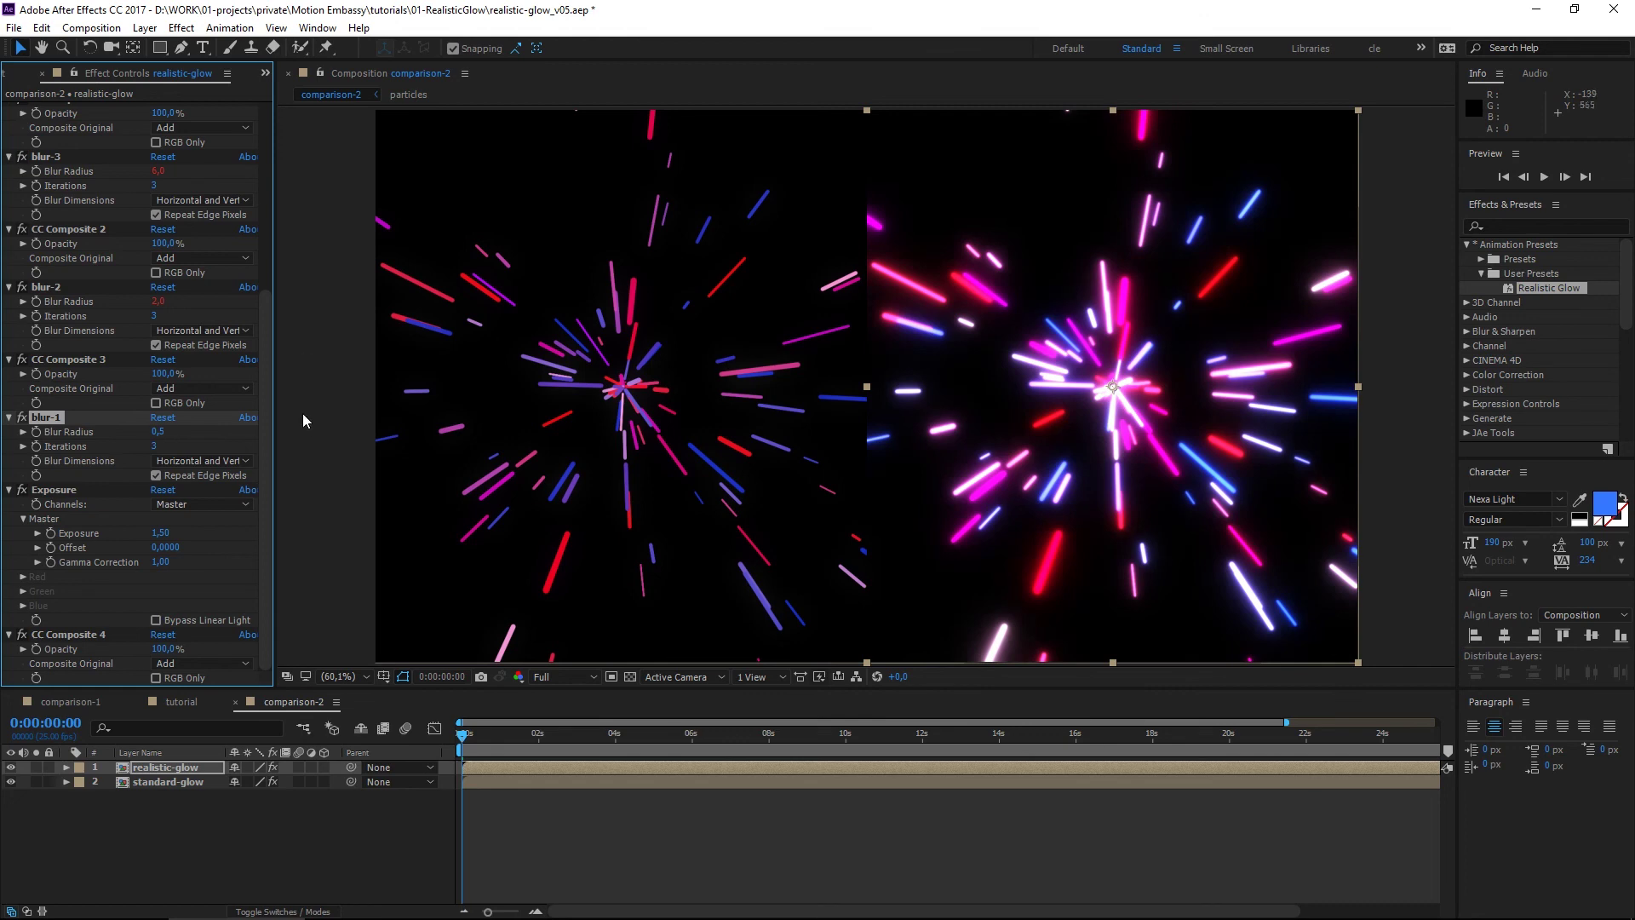
pyautogui.write('2')
pyautogui.press('Return')
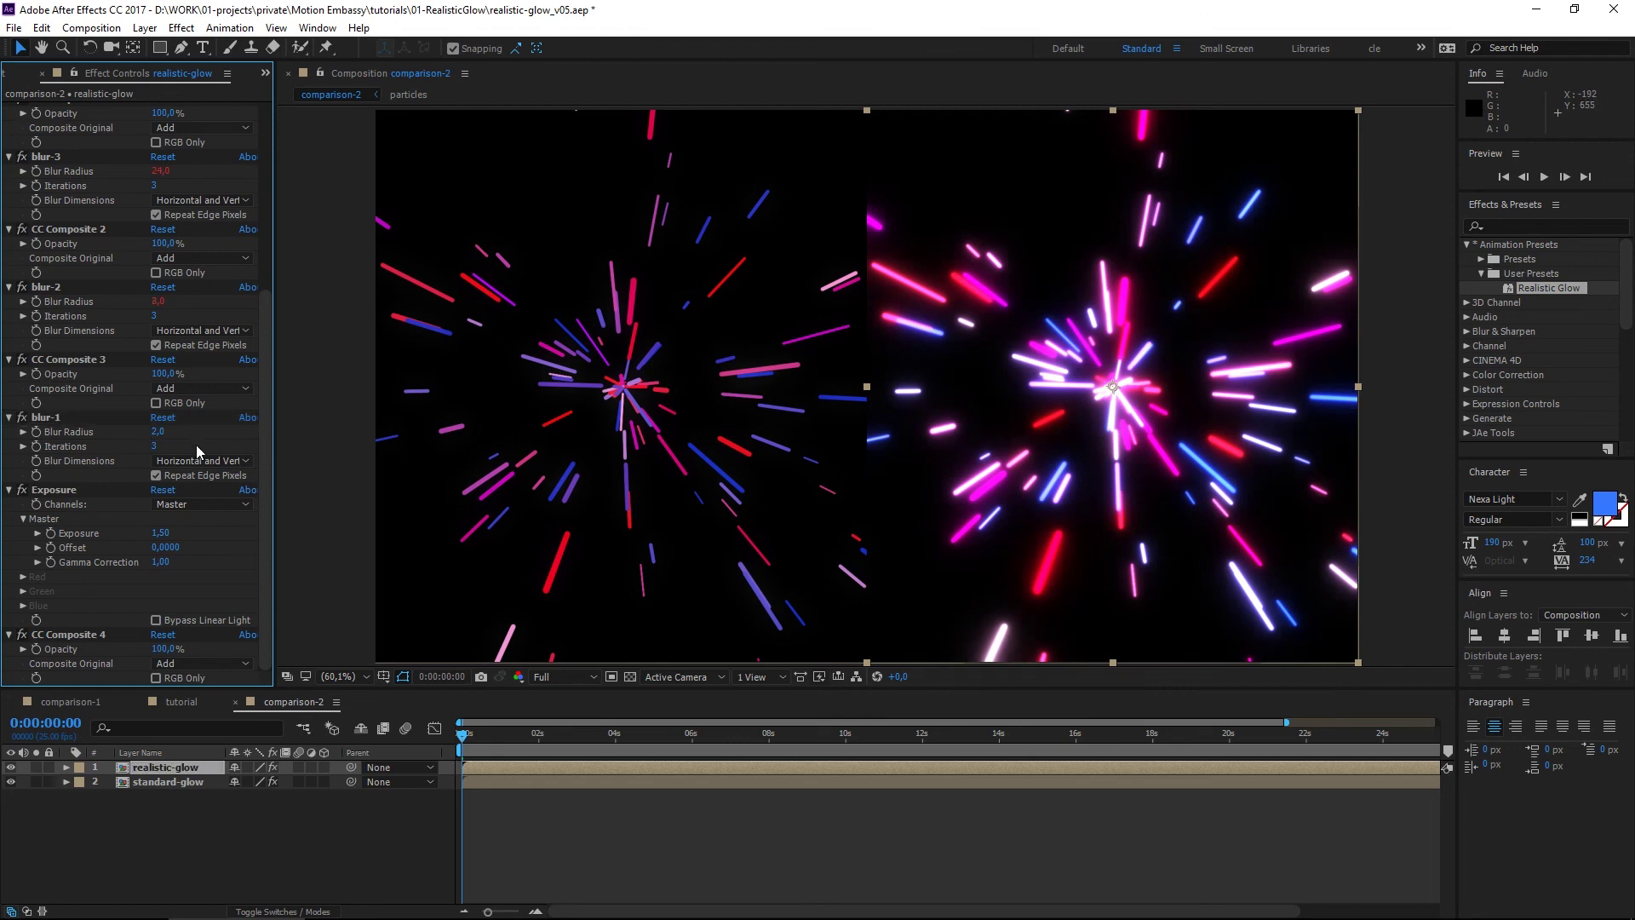